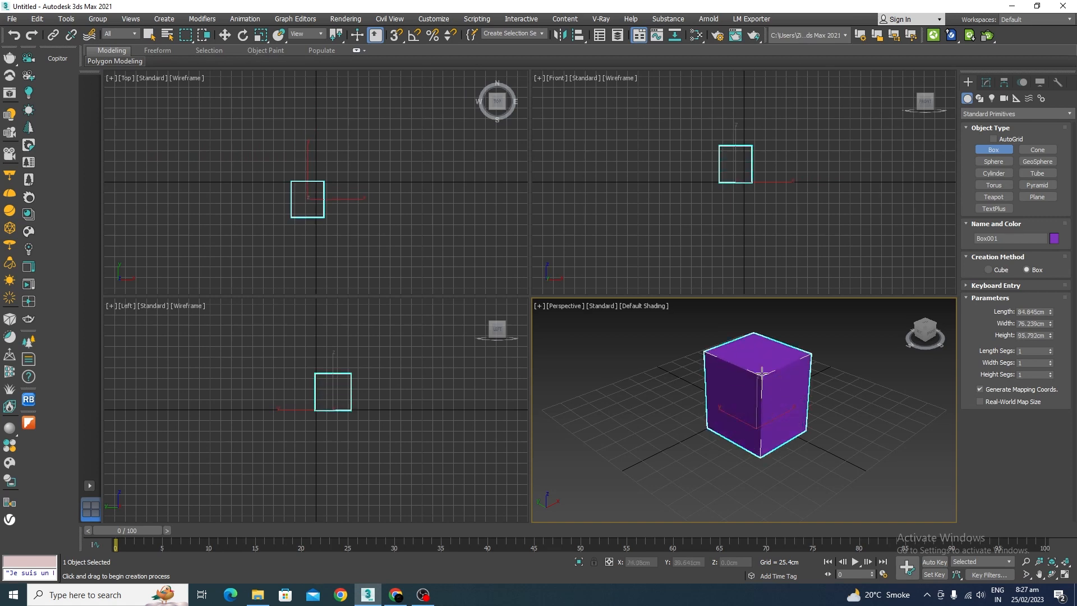
Step: Finish the box at about 85 cm length, 76 cm width and 392 cm height, and show it in the maximized perspective view
{"action": "left_click", "coordinate": [758, 145]}
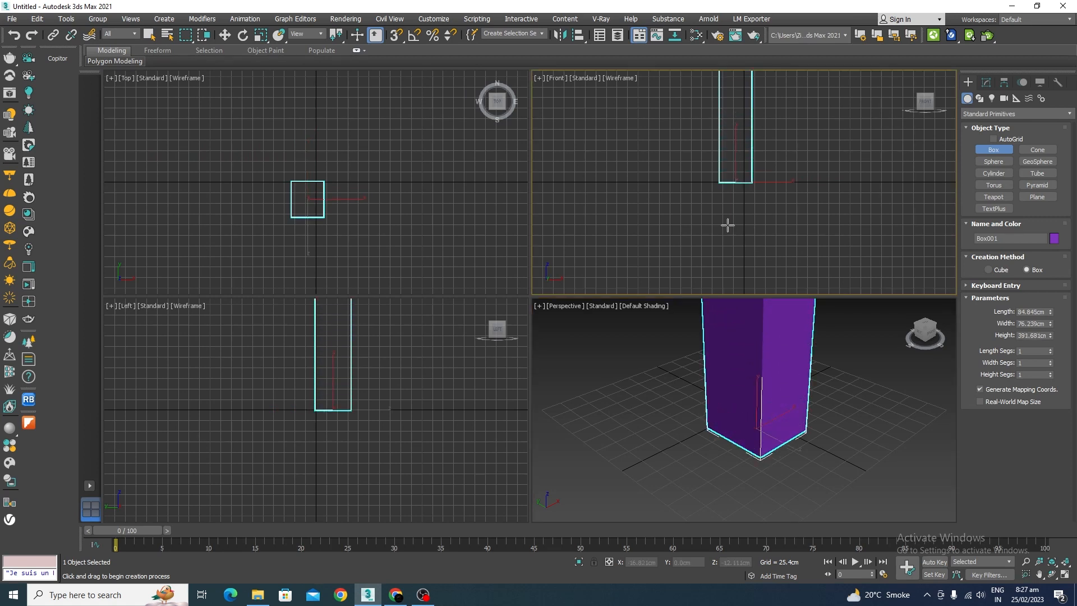
{"action": "scroll", "coordinate": [664, 423], "scroll_direction": "down", "scroll_amount": 5}
{"action": "scroll", "coordinate": [658, 422], "scroll_direction": "up", "scroll_amount": 3}
{"action": "key", "text": "alt+w"}
{"action": "scroll", "coordinate": [695, 449], "scroll_direction": "down", "scroll_amount": 4}
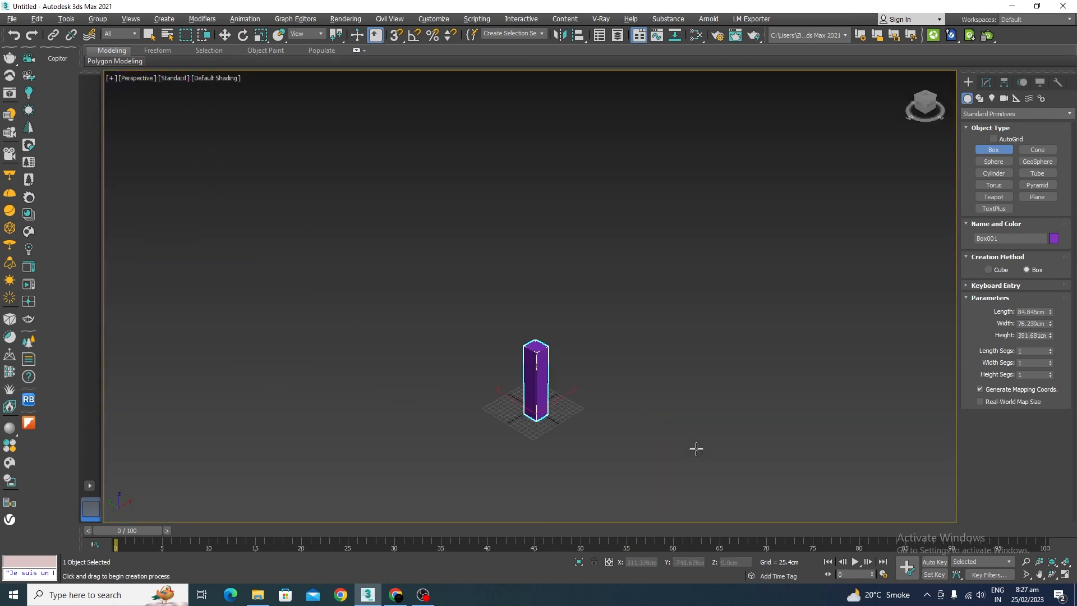
{"action": "middle_click_drag", "start_coordinate": [677, 418], "coordinate": [651, 403], "text": "alt"}
{"action": "scroll", "coordinate": [566, 422], "scroll_direction": "up", "scroll_amount": 4}
{"action": "middle_click_drag", "start_coordinate": [571, 334], "coordinate": [630, 337]}
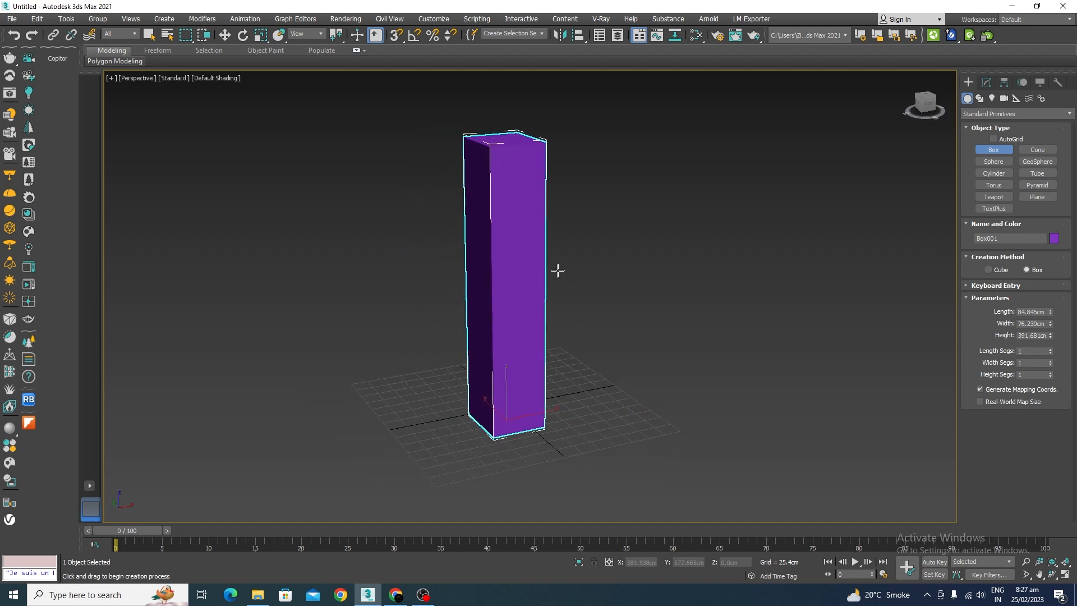
Step: Give the box 20 height segments, end box creation and display edged faces in the viewport
{"action": "left_click", "coordinate": [1028, 375]}
{"action": "right_click", "coordinate": [659, 329]}
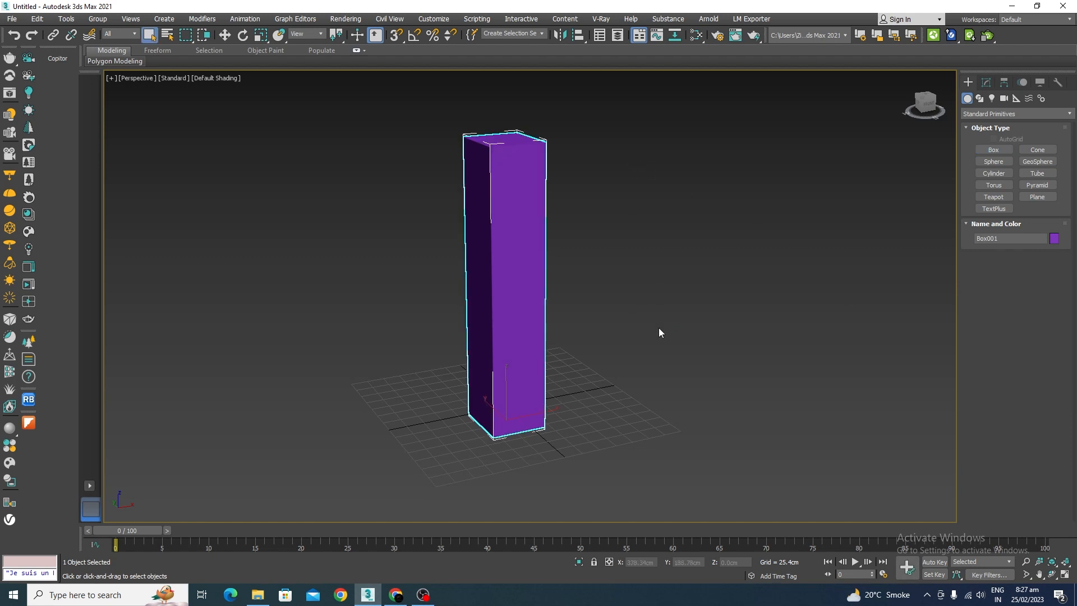
{"action": "key", "text": "F4"}
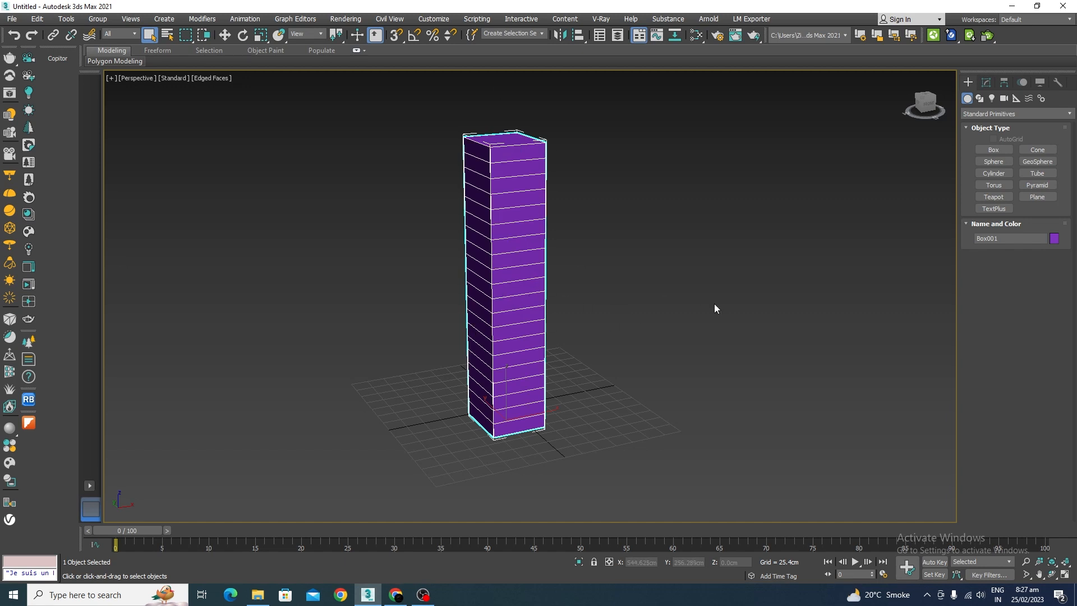
{"action": "middle_click_drag", "start_coordinate": [514, 256], "coordinate": [503, 284]}
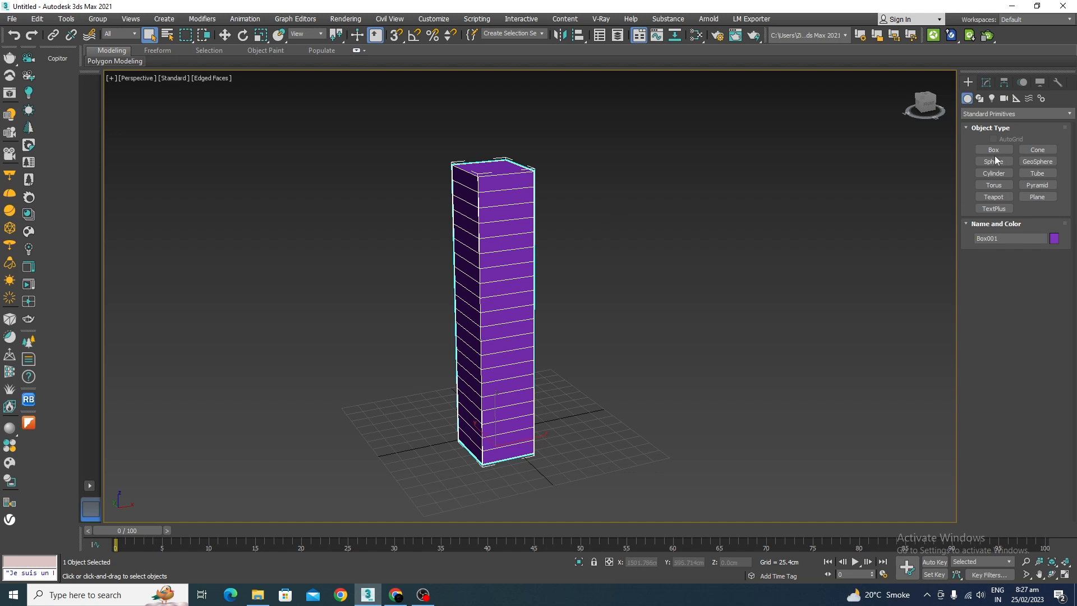
Step: Apply a Bend modifier to the box
{"action": "left_click", "coordinate": [985, 84]}
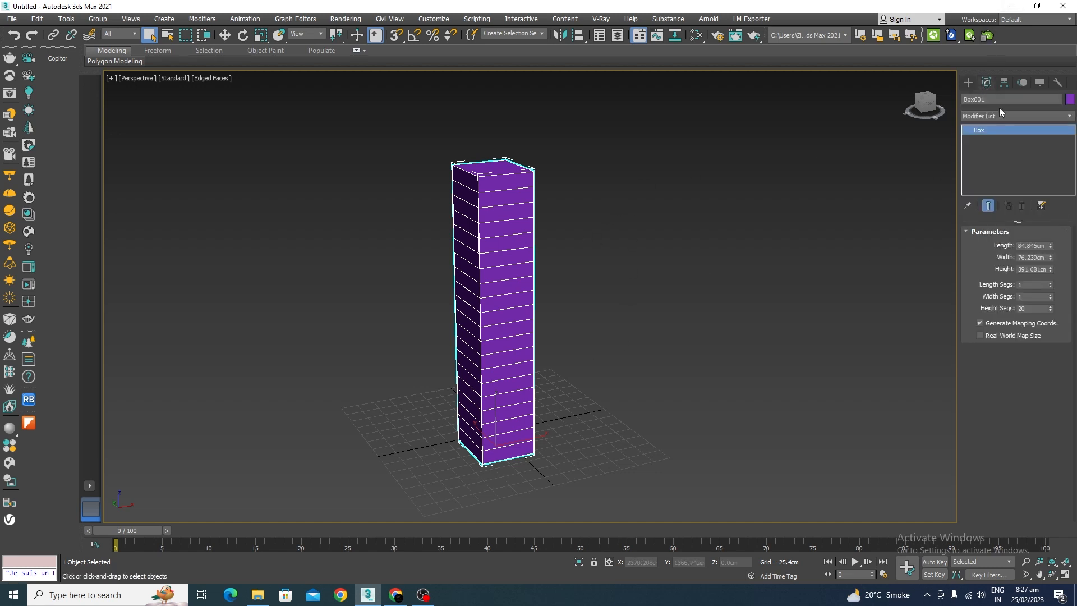
{"action": "left_click", "coordinate": [1070, 116]}
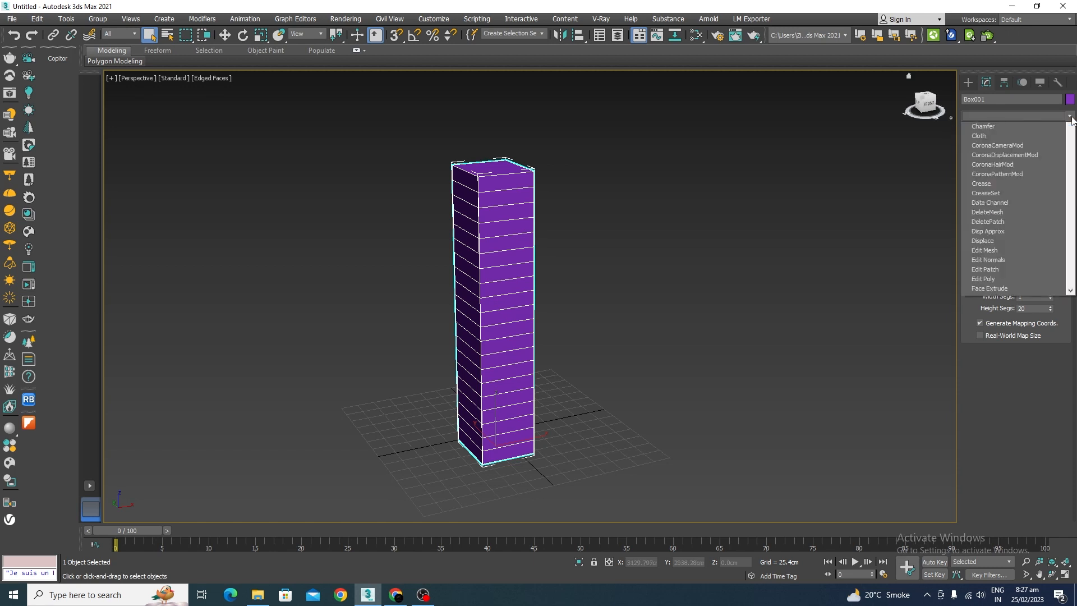
{"action": "key", "text": "b"}
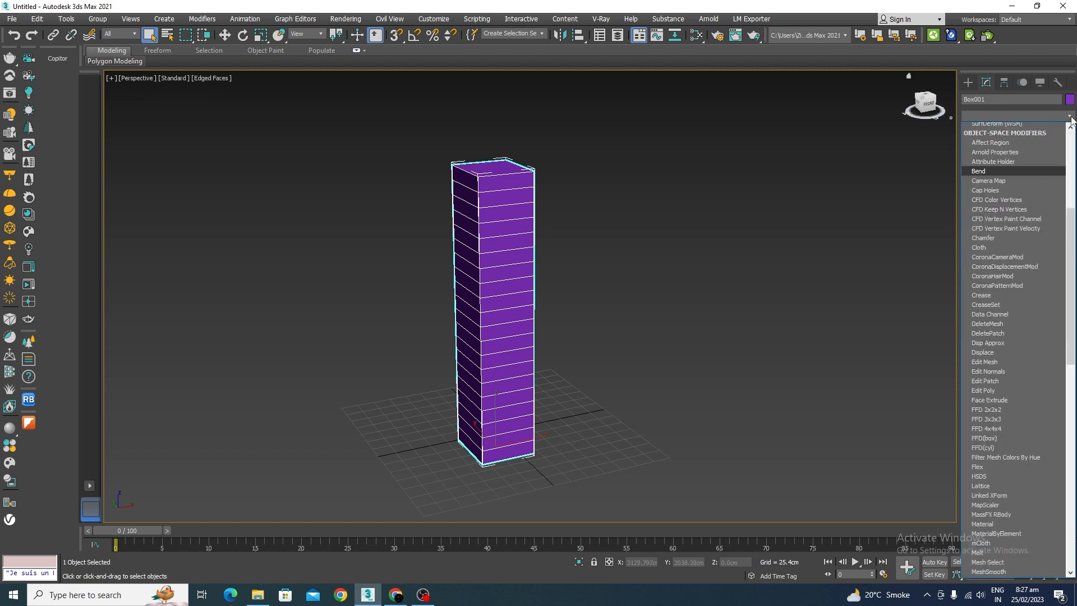
{"action": "left_click", "coordinate": [982, 129]}
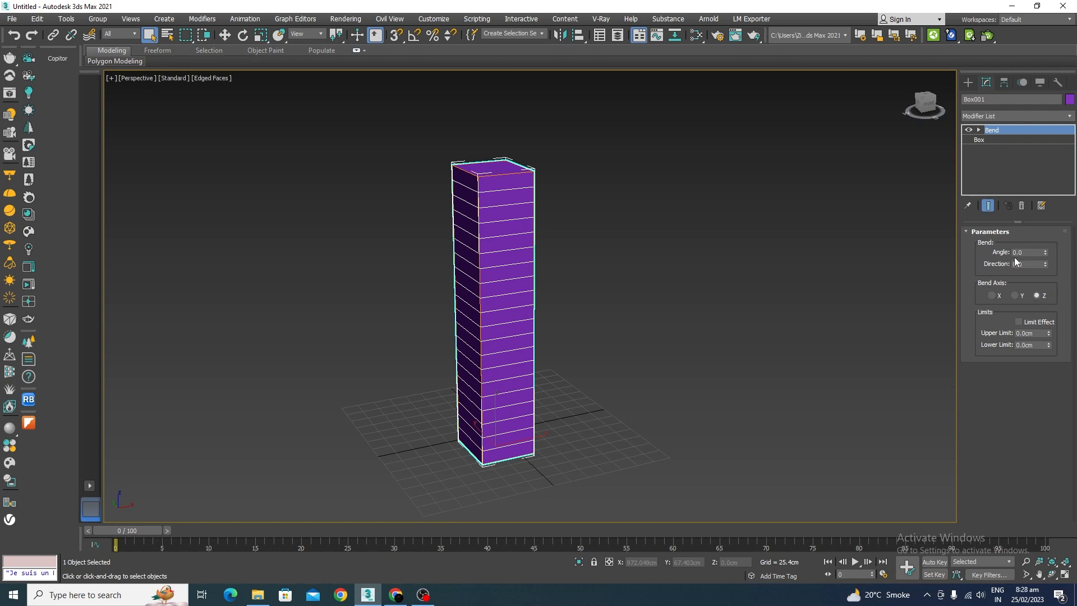
Step: Set the Bend modifier's angle first to 90 and then to 180 degrees
{"action": "left_click_drag", "start_coordinate": [1024, 253], "coordinate": [958, 251]}
{"action": "type", "text": "90"}
{"action": "key", "text": "Return"}
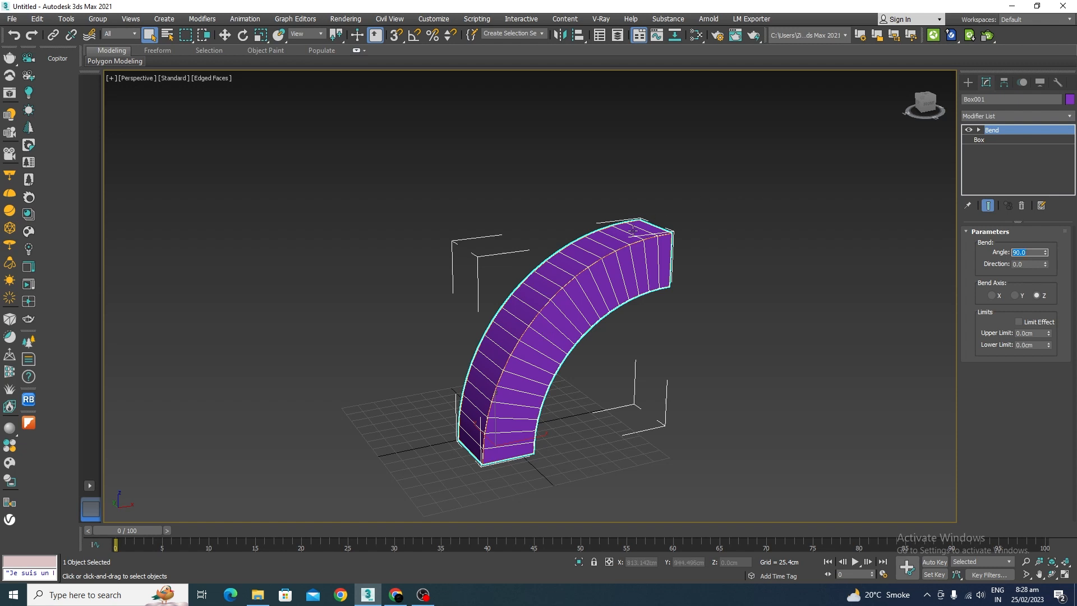
{"action": "type", "text": "180"}
{"action": "key", "text": "Return"}
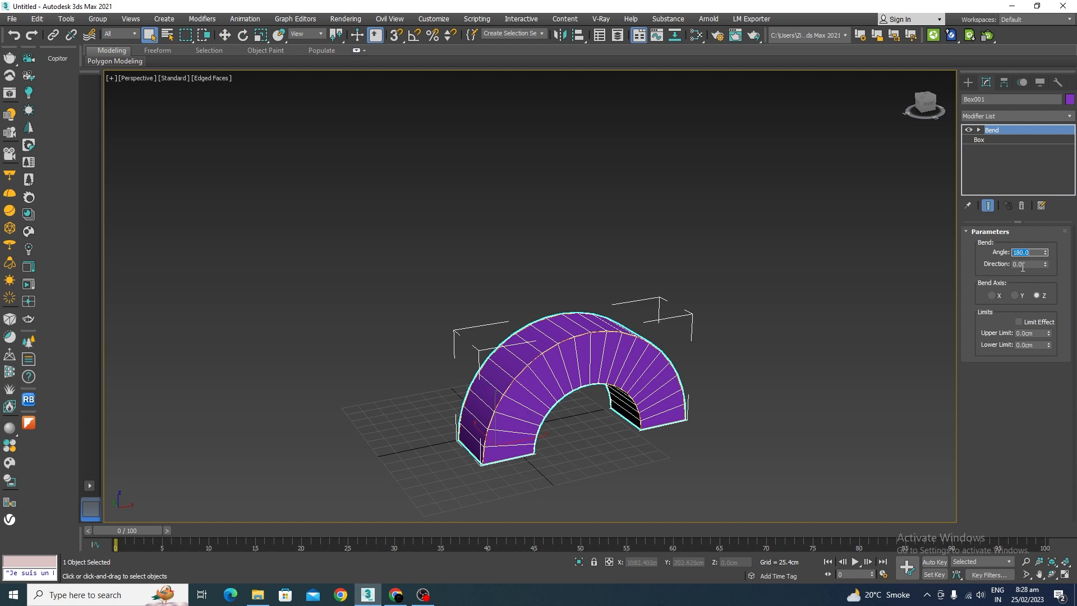
Step: Set the bend direction first to 90 and then to 180 degrees
{"action": "key", "text": "Tab"}
{"action": "key", "text": "Return"}
{"action": "scroll", "coordinate": [616, 322], "scroll_direction": "down", "scroll_amount": 5}
{"action": "scroll", "coordinate": [592, 341], "scroll_direction": "up", "scroll_amount": 4}
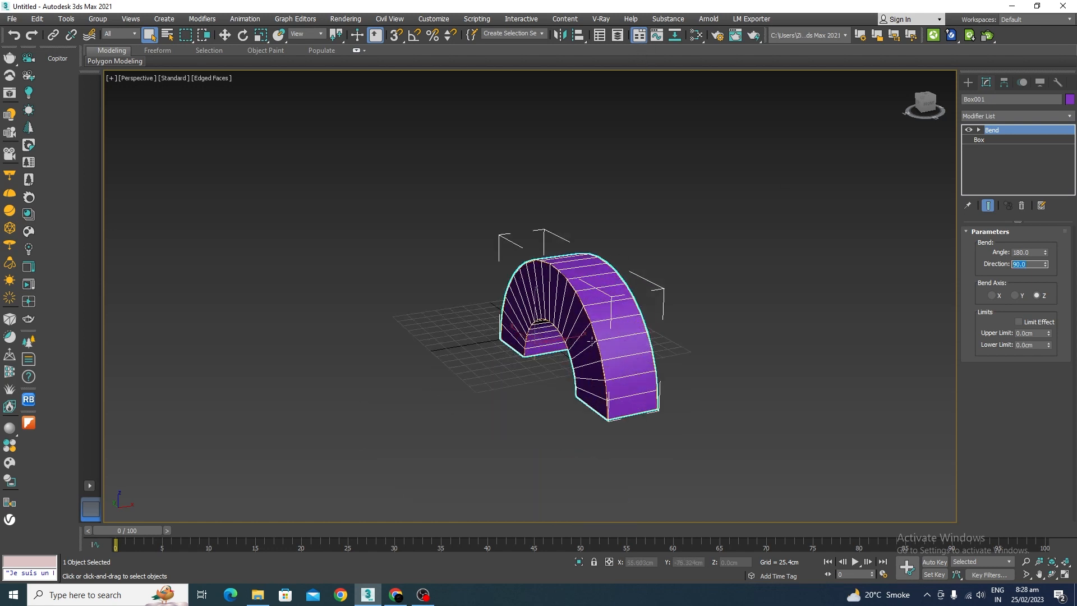
{"action": "type", "text": "180"}
{"action": "key", "text": "Return"}
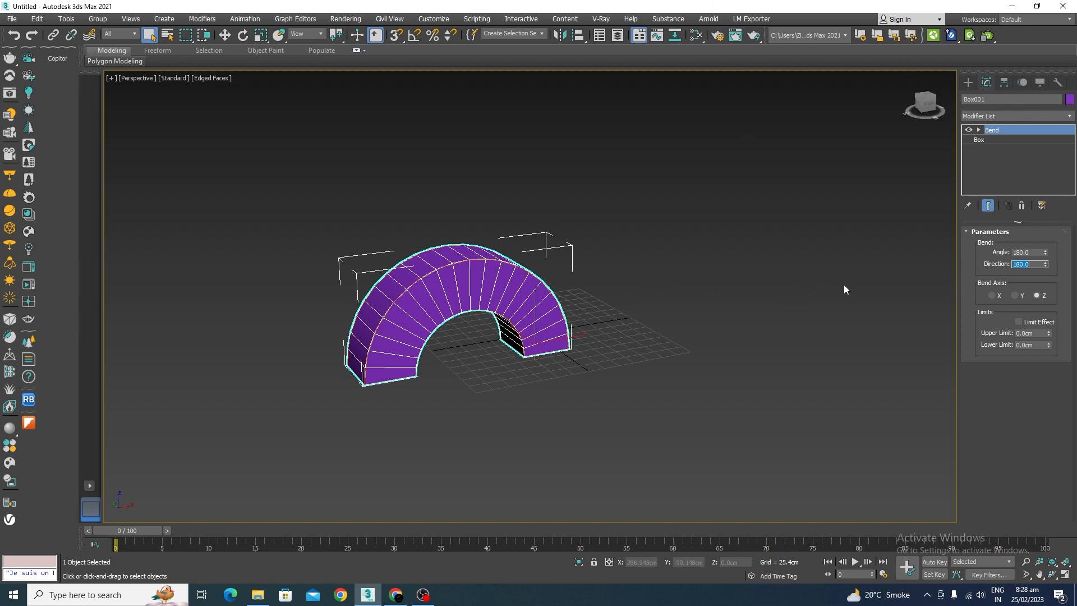
Step: Try the Y bend axis on the box and view the shape from above
{"action": "left_click", "coordinate": [1012, 297]}
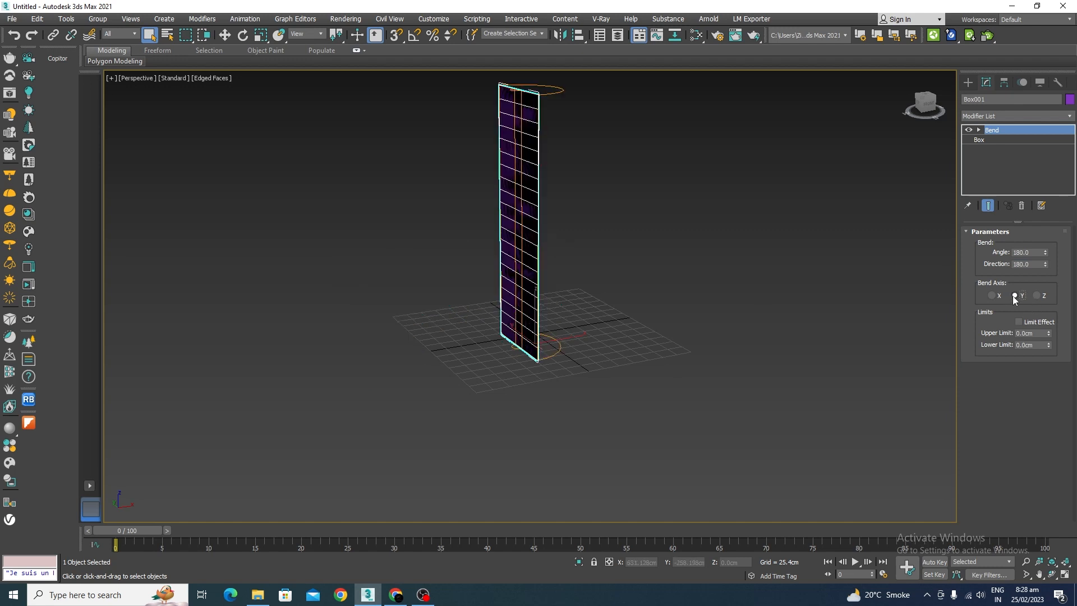
{"action": "scroll", "coordinate": [589, 298], "scroll_direction": "down", "scroll_amount": 3}
{"action": "scroll", "coordinate": [581, 272], "scroll_direction": "up", "scroll_amount": 6}
{"action": "scroll", "coordinate": [580, 280], "scroll_direction": "down", "scroll_amount": 2}
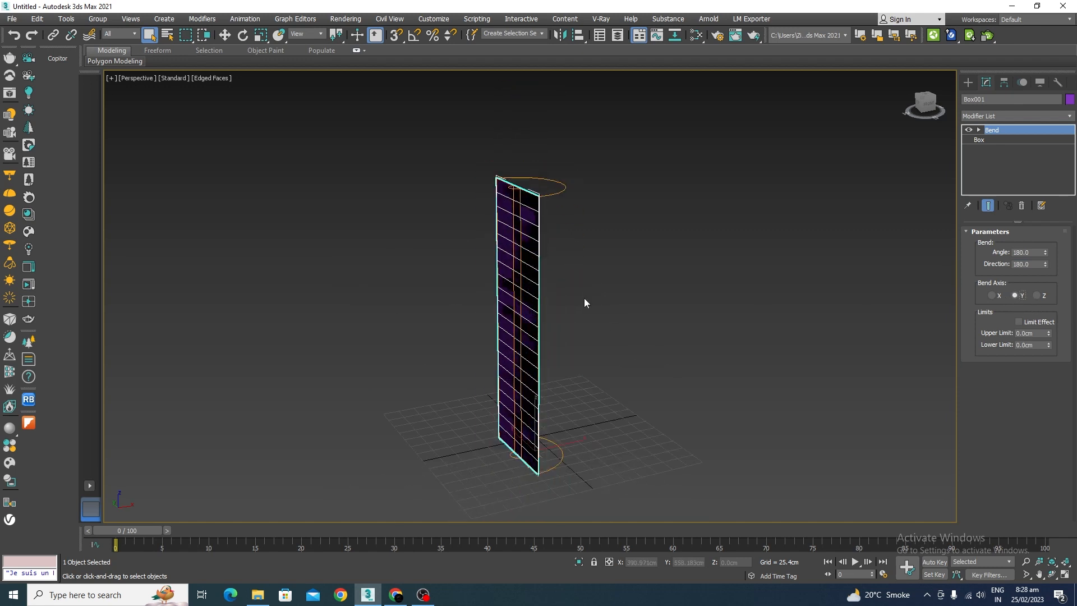
{"action": "middle_click_drag", "start_coordinate": [584, 298], "coordinate": [529, 359]}
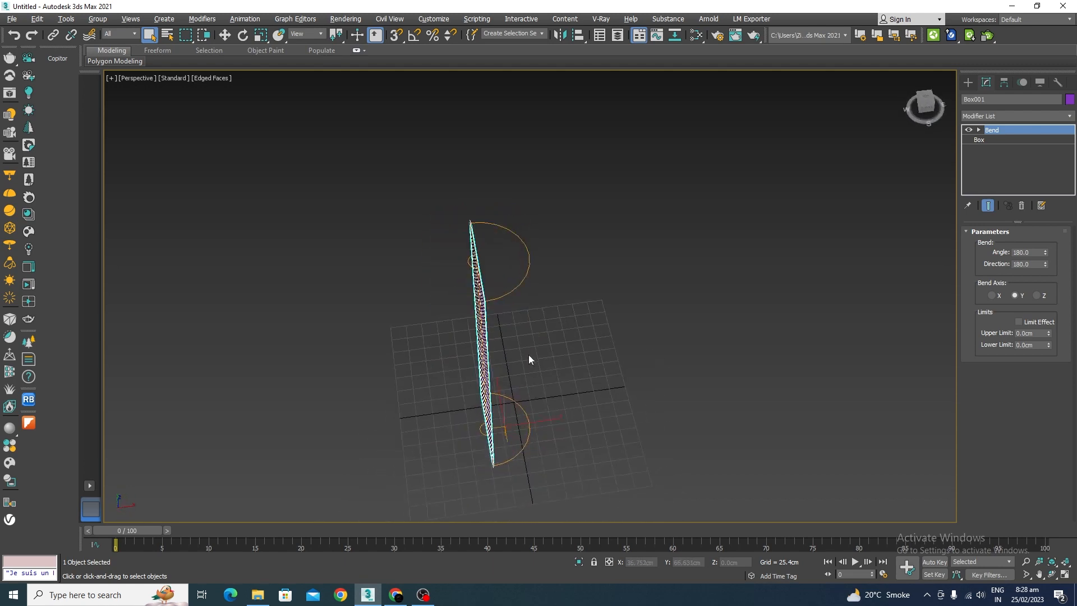
Step: Return the bend axis to Z and examine the arch's segments up close
{"action": "left_click", "coordinate": [1038, 296]}
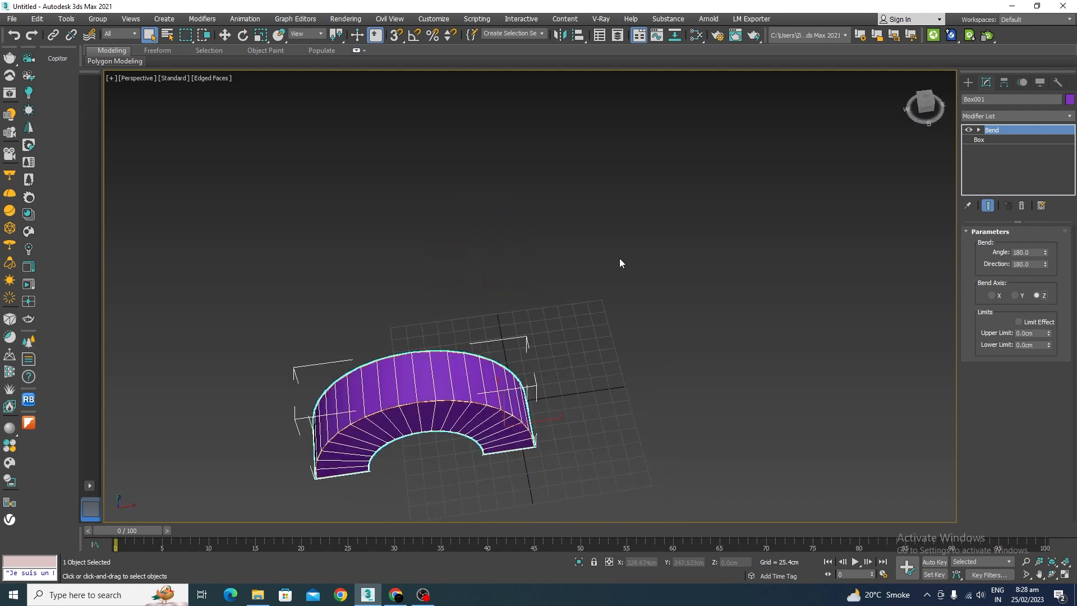
{"action": "scroll", "coordinate": [465, 387], "scroll_direction": "up", "scroll_amount": 3}
{"action": "scroll", "coordinate": [461, 414], "scroll_direction": "down", "scroll_amount": 5}
{"action": "middle_click_drag", "start_coordinate": [461, 413], "coordinate": [577, 371], "text": "alt"}
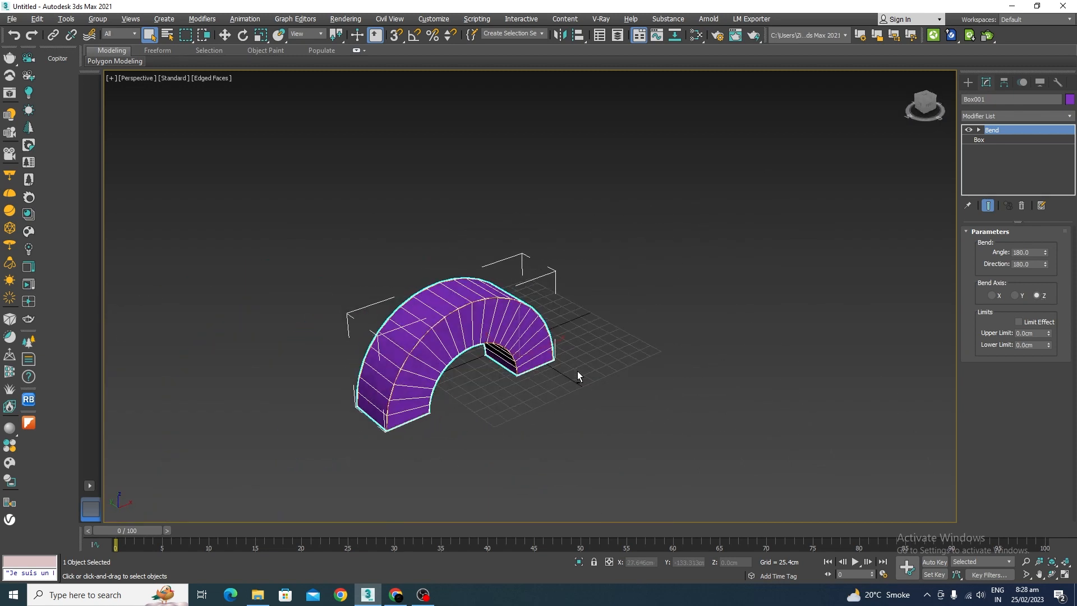
{"action": "scroll", "coordinate": [503, 393], "scroll_direction": "up", "scroll_amount": 6}
{"action": "middle_click_drag", "start_coordinate": [649, 211], "coordinate": [623, 283], "text": "alt"}
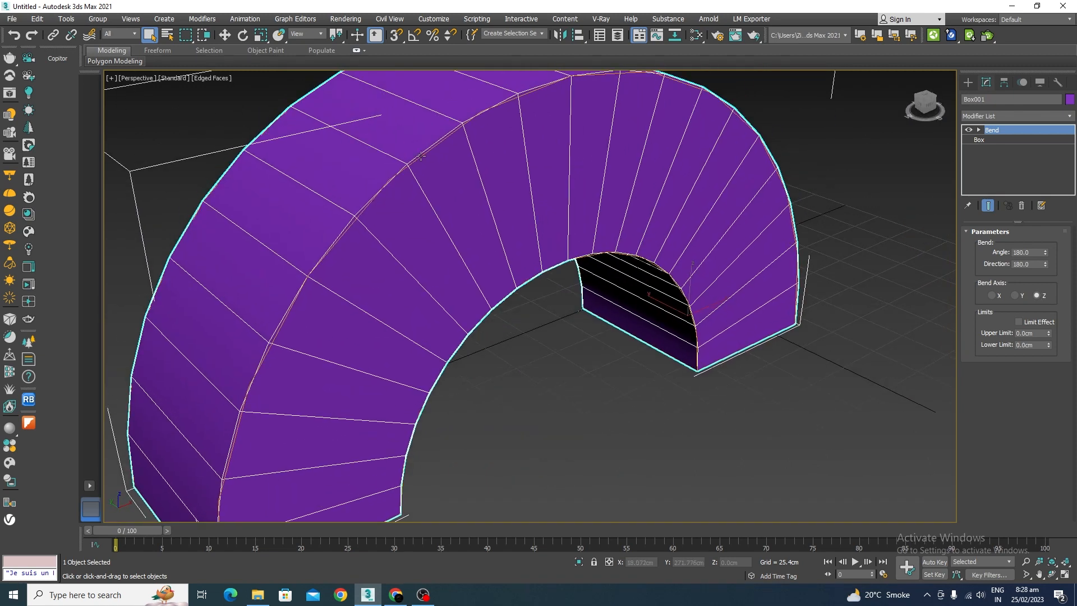
{"action": "scroll", "coordinate": [373, 188], "scroll_direction": "up", "scroll_amount": 5}
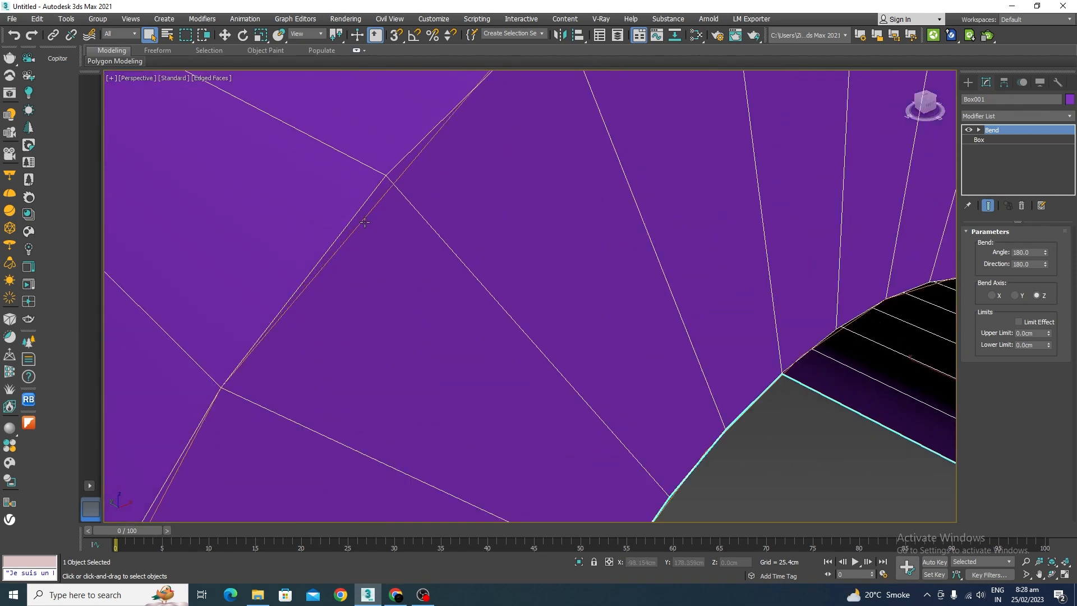
{"action": "scroll", "coordinate": [365, 222], "scroll_direction": "down", "scroll_amount": 8}
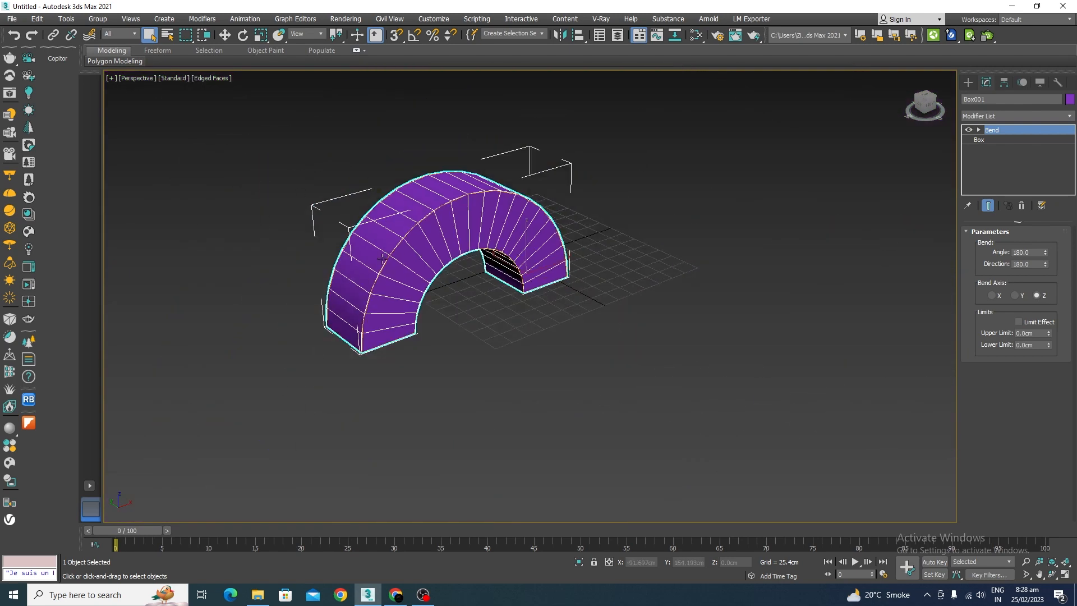
{"action": "scroll", "coordinate": [419, 221], "scroll_direction": "up", "scroll_amount": 3}
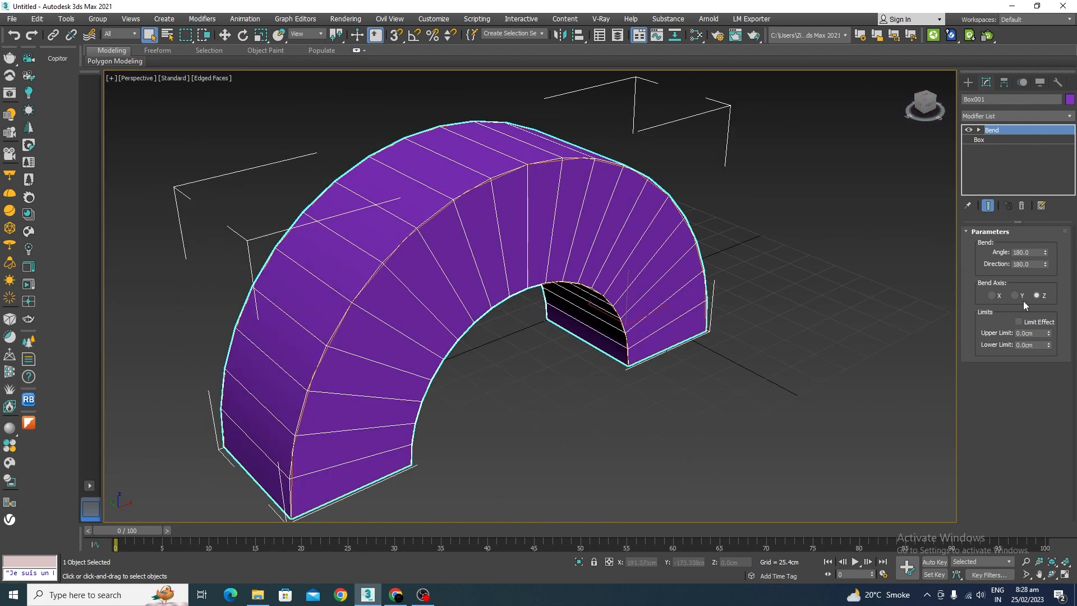
Step: Switch the bend axis to Y again and inspect the flattened shape
{"action": "left_click", "coordinate": [1015, 295]}
{"action": "scroll", "coordinate": [675, 392], "scroll_direction": "down", "scroll_amount": 4}
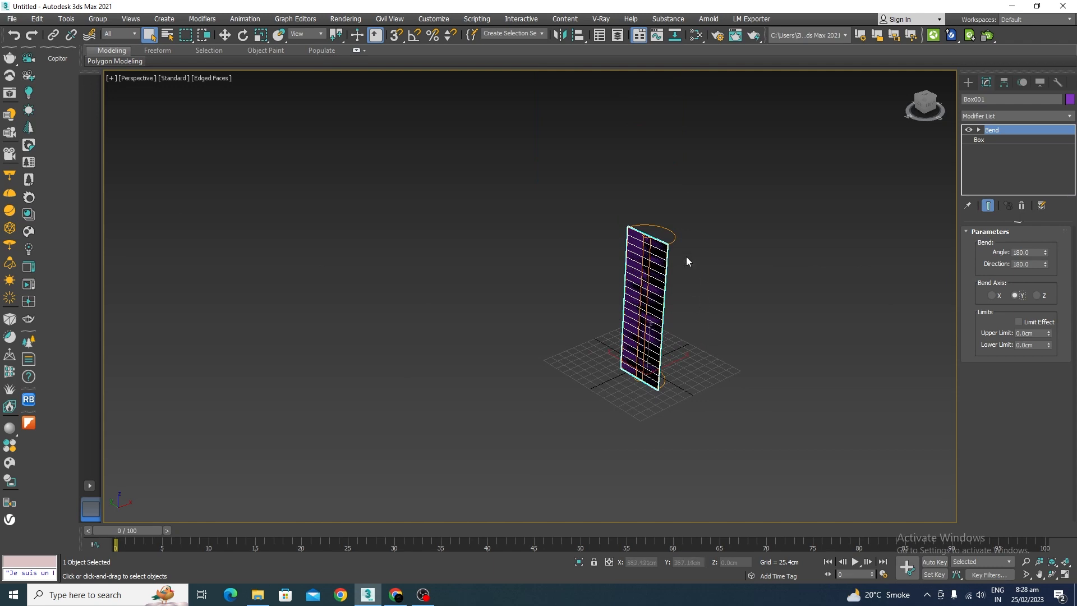
{"action": "scroll", "coordinate": [643, 247], "scroll_direction": "up", "scroll_amount": 4}
{"action": "middle_click_drag", "start_coordinate": [630, 249], "coordinate": [589, 272], "text": "alt"}
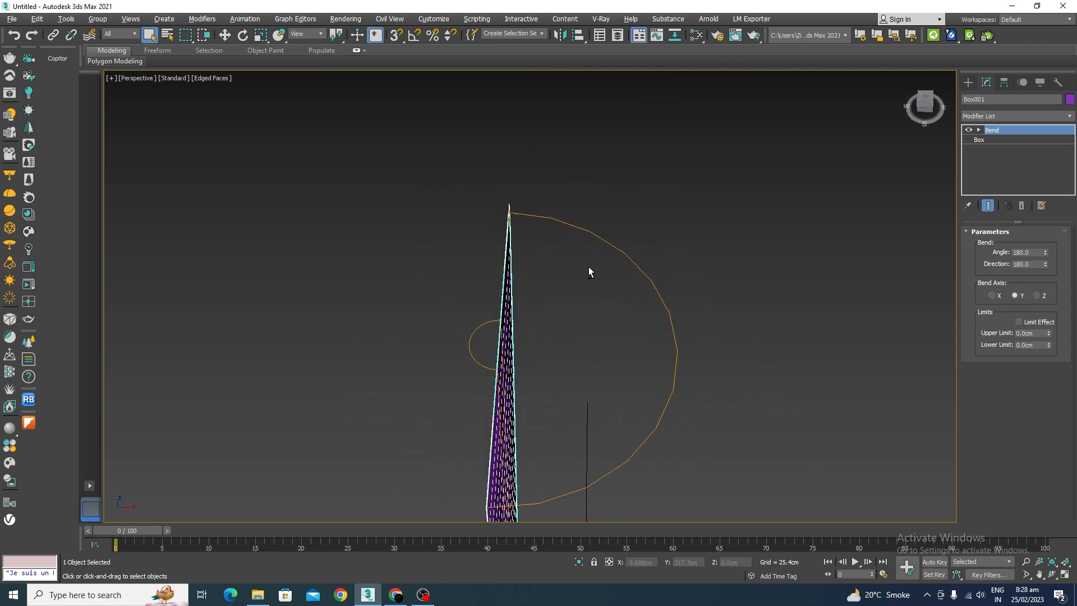
{"action": "scroll", "coordinate": [687, 441], "scroll_direction": "down", "scroll_amount": 3}
{"action": "middle_click_drag", "start_coordinate": [686, 441], "coordinate": [651, 370], "text": "alt"}
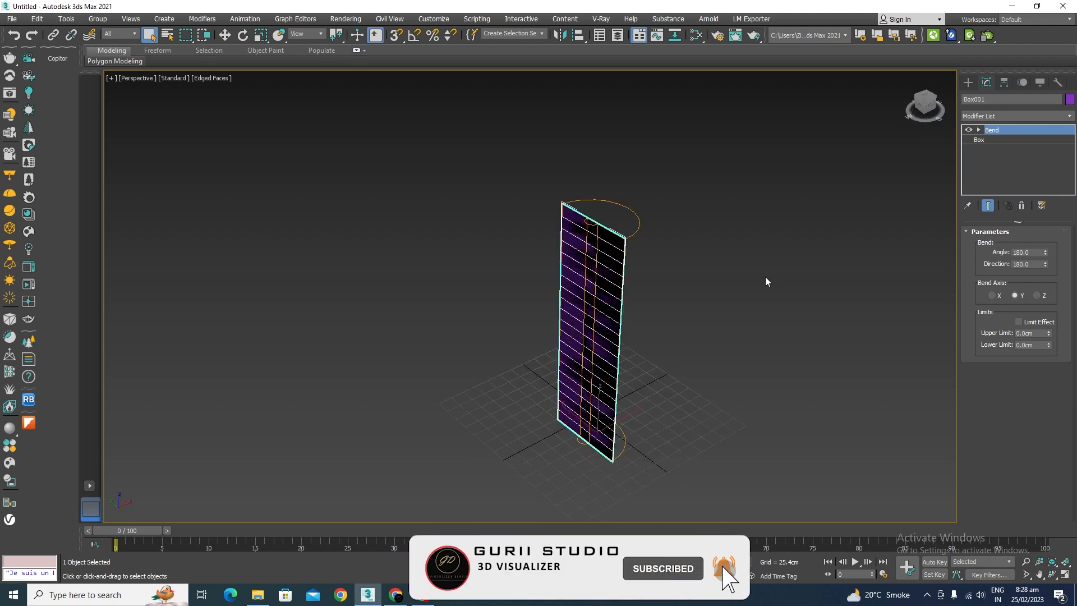
Step: Increase the base box's length segments to 76 beneath the Bend modifier
{"action": "left_click", "coordinate": [992, 139]}
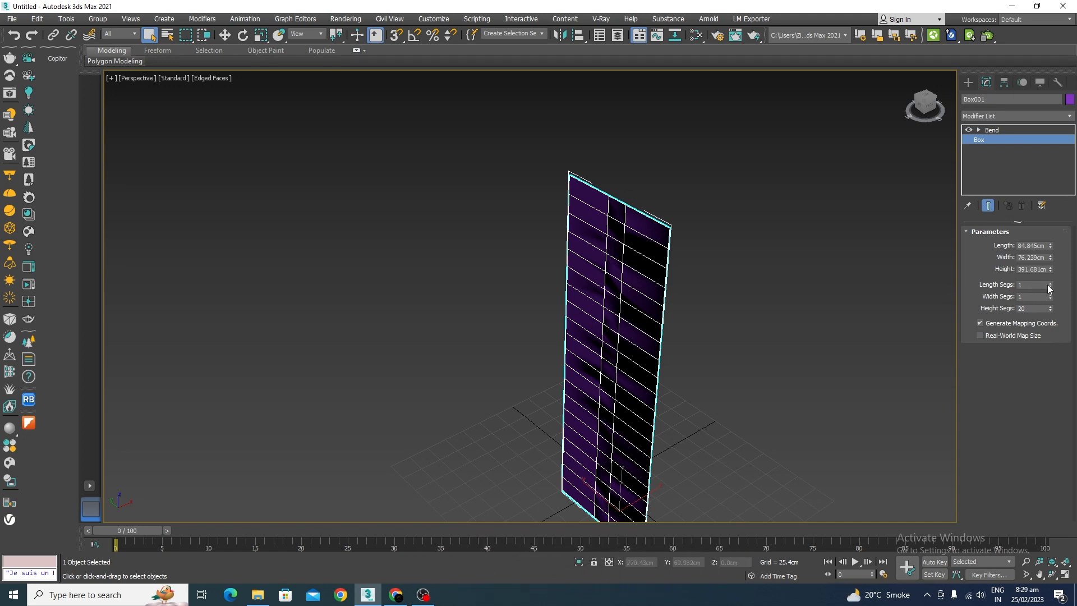
{"action": "left_click_drag", "start_coordinate": [1050, 285], "coordinate": [1054, 246]}
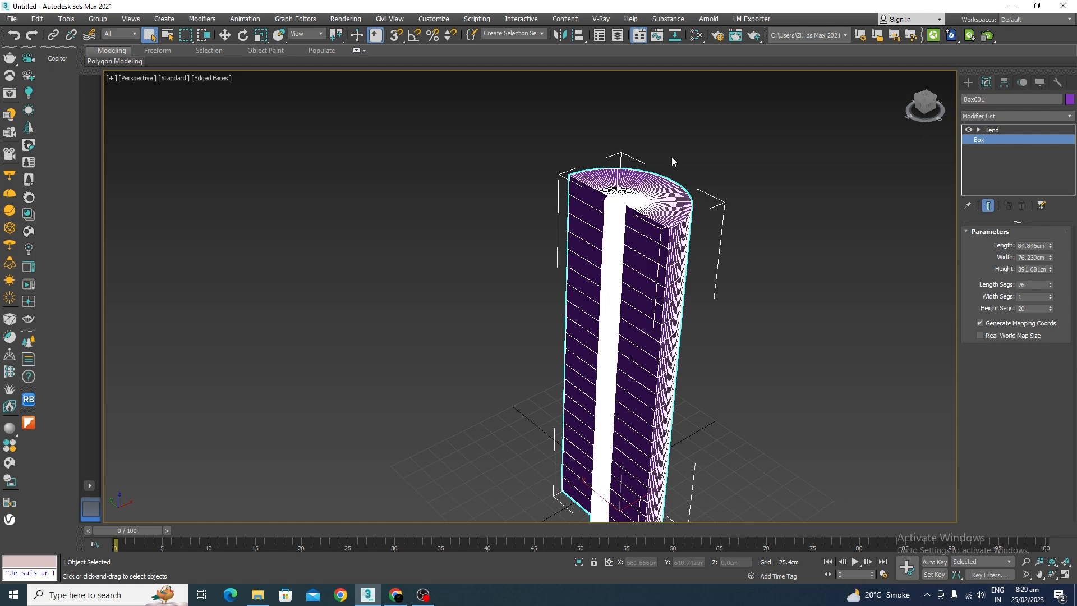
{"action": "scroll", "coordinate": [653, 205], "scroll_direction": "up", "scroll_amount": 4}
{"action": "scroll", "coordinate": [652, 206], "scroll_direction": "down", "scroll_amount": 2}
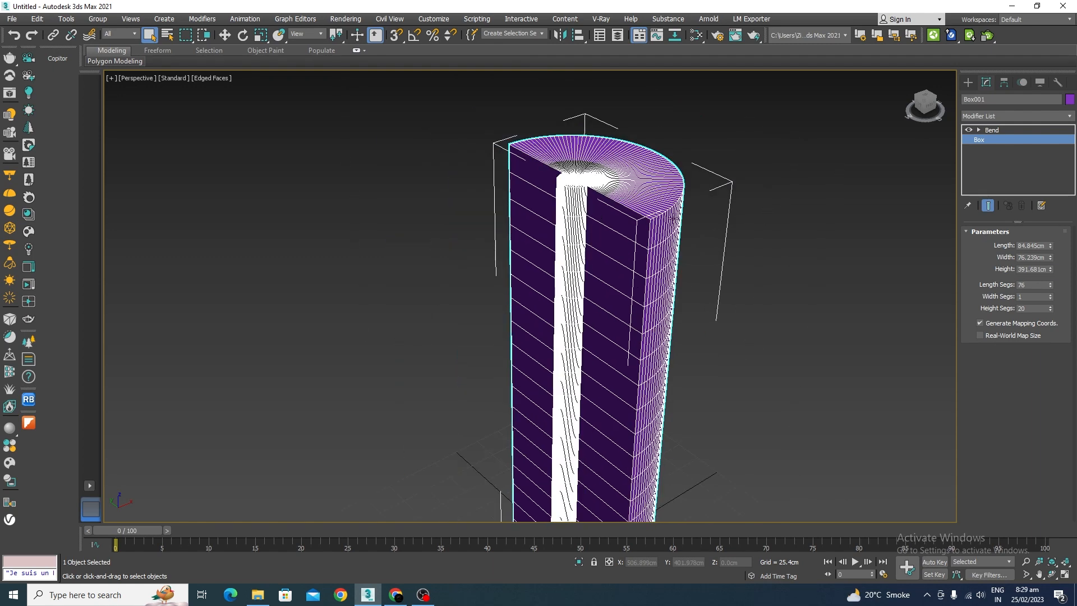
Step: Return to the Bend modifier, inspect the half-cylinder from below, and change the bend axis to X
{"action": "left_click", "coordinate": [990, 130]}
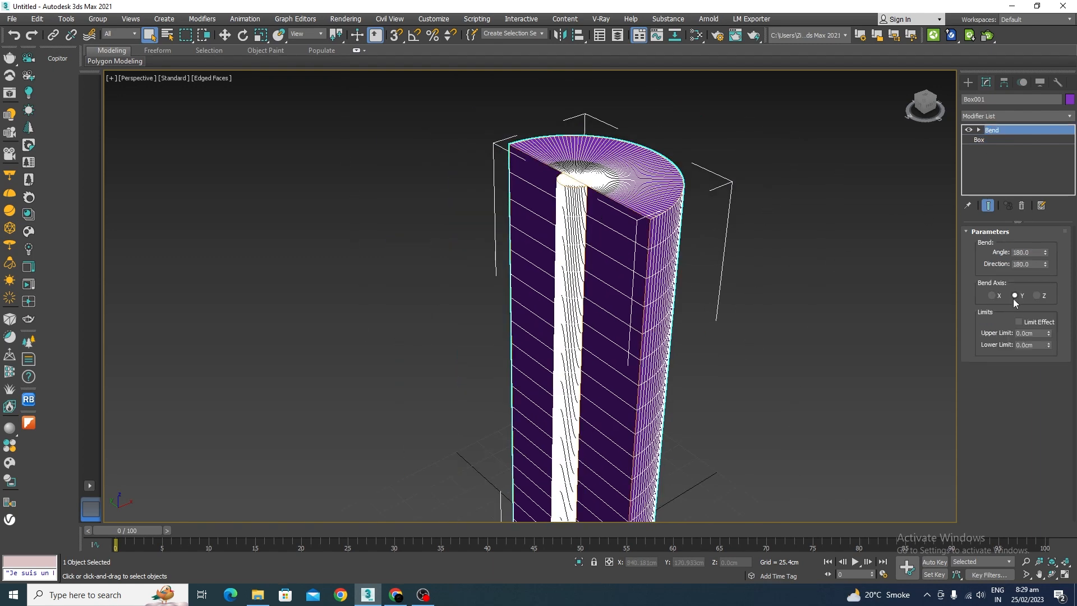
{"action": "scroll", "coordinate": [696, 304], "scroll_direction": "down", "scroll_amount": 5}
{"action": "middle_click_drag", "start_coordinate": [695, 304], "coordinate": [578, 206], "text": "alt"}
{"action": "scroll", "coordinate": [583, 212], "scroll_direction": "up", "scroll_amount": 8}
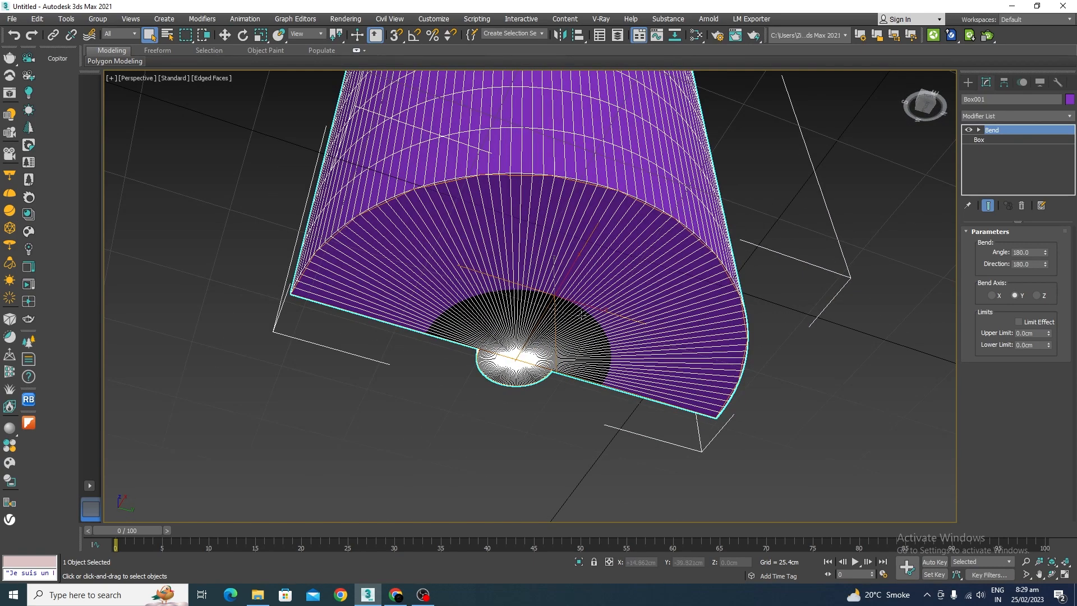
{"action": "scroll", "coordinate": [584, 314], "scroll_direction": "down", "scroll_amount": 6}
{"action": "middle_click_drag", "start_coordinate": [583, 315], "coordinate": [665, 353], "text": "alt"}
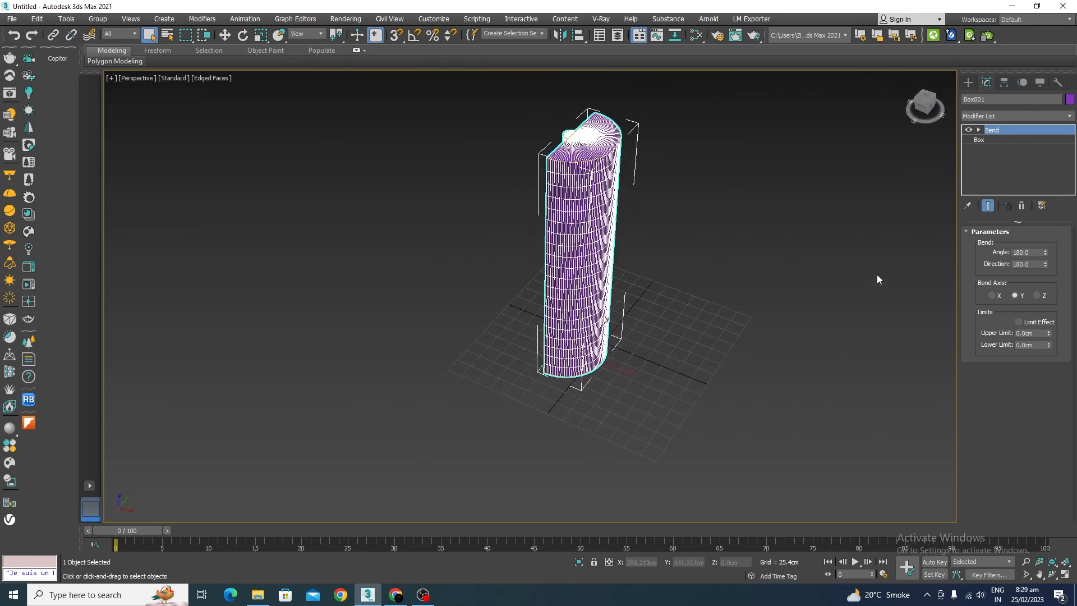
{"action": "left_click", "coordinate": [992, 295]}
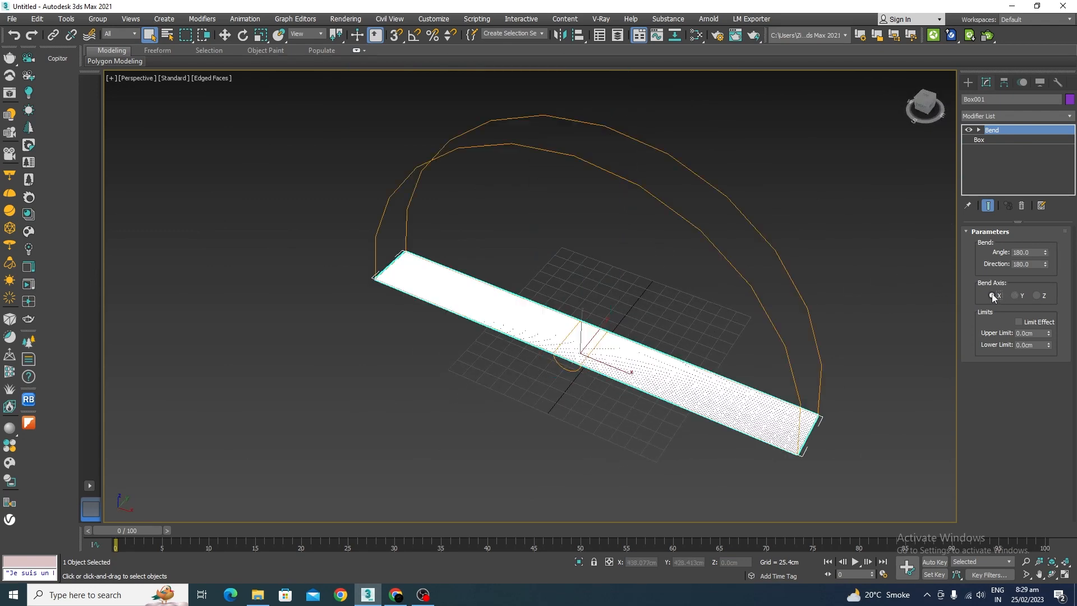
{"action": "middle_click_drag", "start_coordinate": [791, 252], "coordinate": [730, 256]}
{"action": "scroll", "coordinate": [454, 265], "scroll_direction": "down", "scroll_amount": 4}
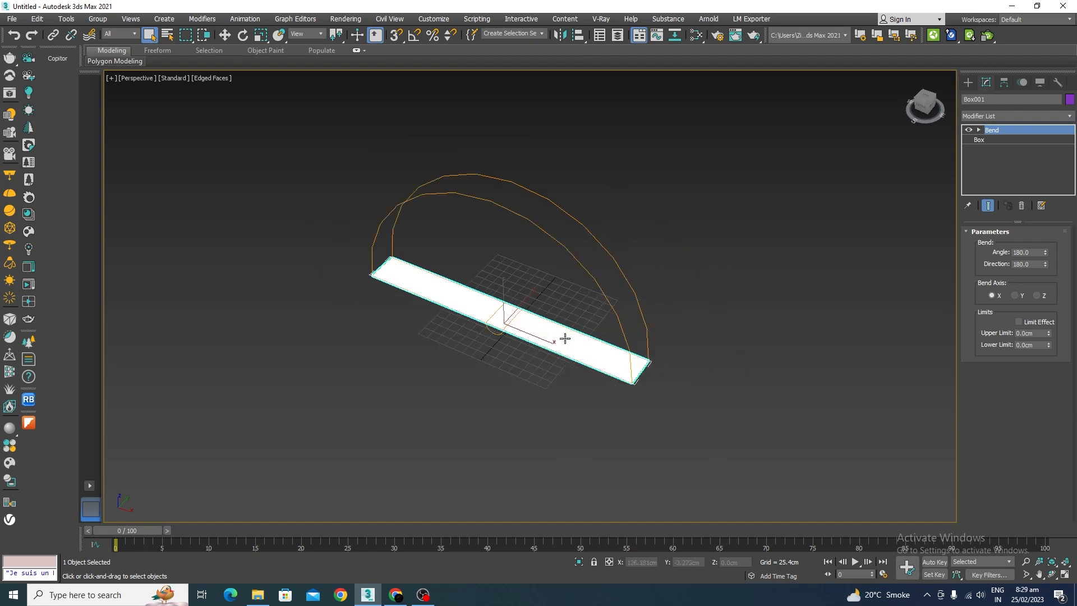
{"action": "middle_click_drag", "start_coordinate": [565, 337], "coordinate": [538, 292], "text": "alt"}
{"action": "scroll", "coordinate": [524, 284], "scroll_direction": "up", "scroll_amount": 6}
{"action": "scroll", "coordinate": [524, 286], "scroll_direction": "down", "scroll_amount": 4}
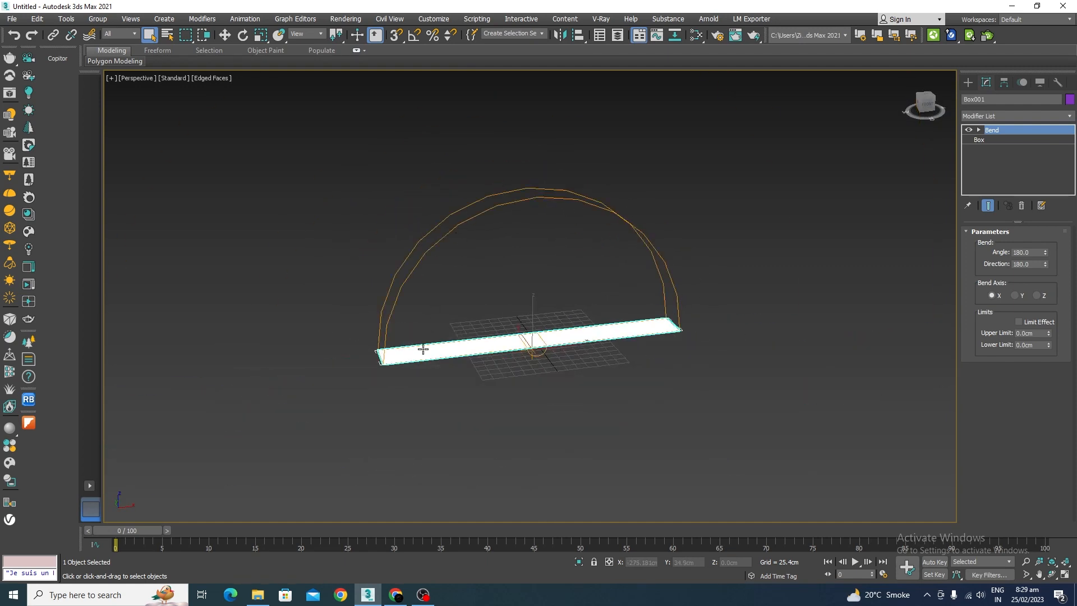
Step: Set the base box's width segments to 20 beneath the Bend modifier and inspect the resulting shape from several sides
{"action": "mouse_move", "coordinate": [567, 383]}
{"action": "middle_mouse_down", "text": "alt"}
{"action": "mouse_move", "coordinate": [579, 379]}
{"action": "mouse_move", "coordinate": [580, 408]}
{"action": "mouse_move", "coordinate": [581, 380]}
{"action": "middle_mouse_up", "text": "alt"}
{"action": "scroll", "coordinate": [579, 408], "scroll_direction": "up", "scroll_amount": 6}
{"action": "scroll", "coordinate": [580, 405], "scroll_direction": "down", "scroll_amount": 6}
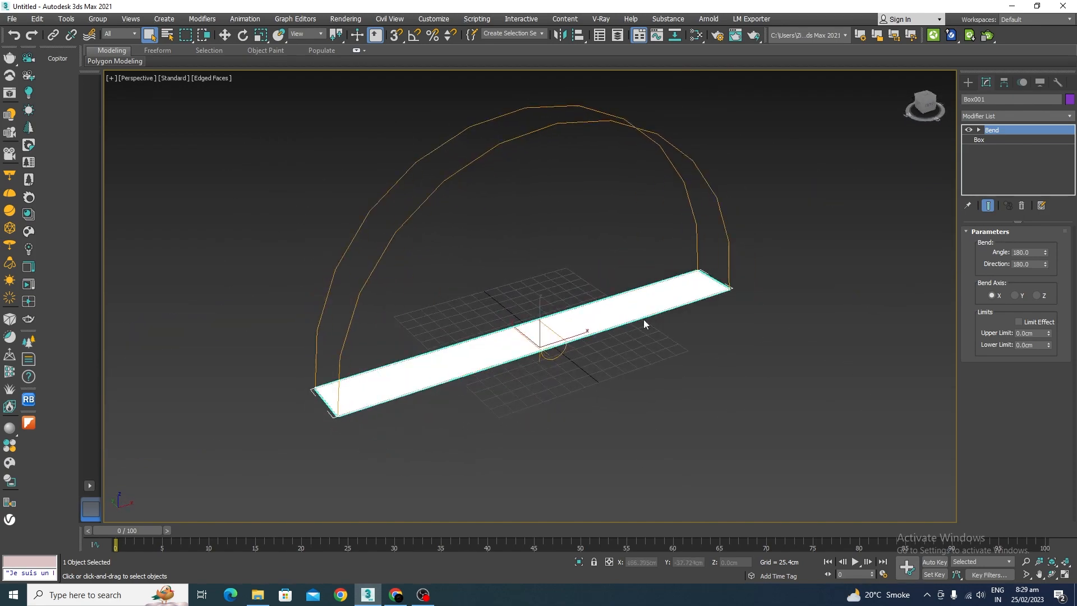
{"action": "left_click", "coordinate": [981, 140]}
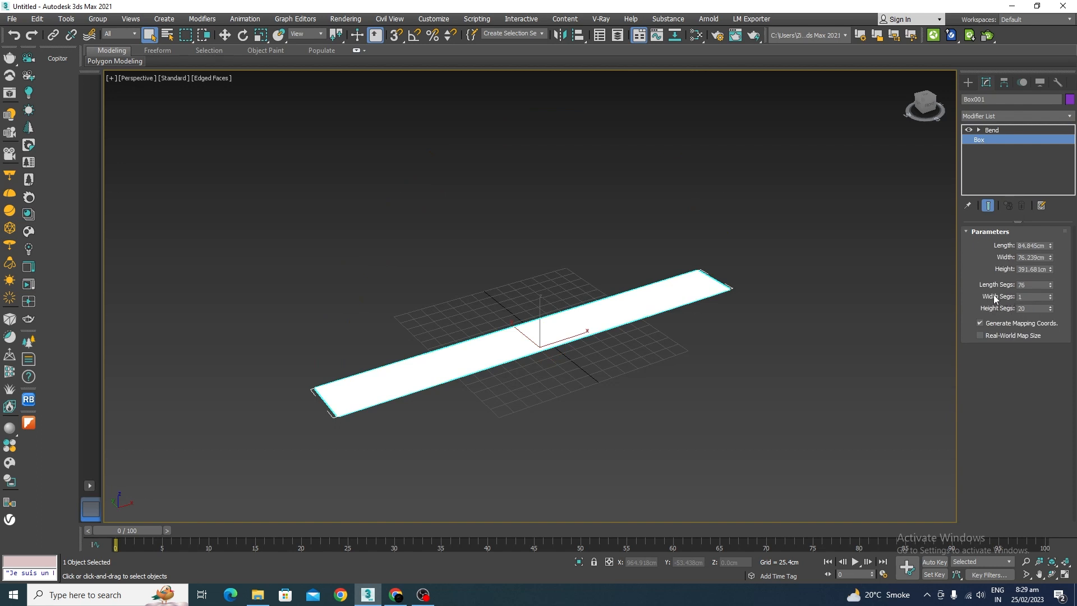
{"action": "left_click", "coordinate": [1044, 297]}
{"action": "key", "text": "Return"}
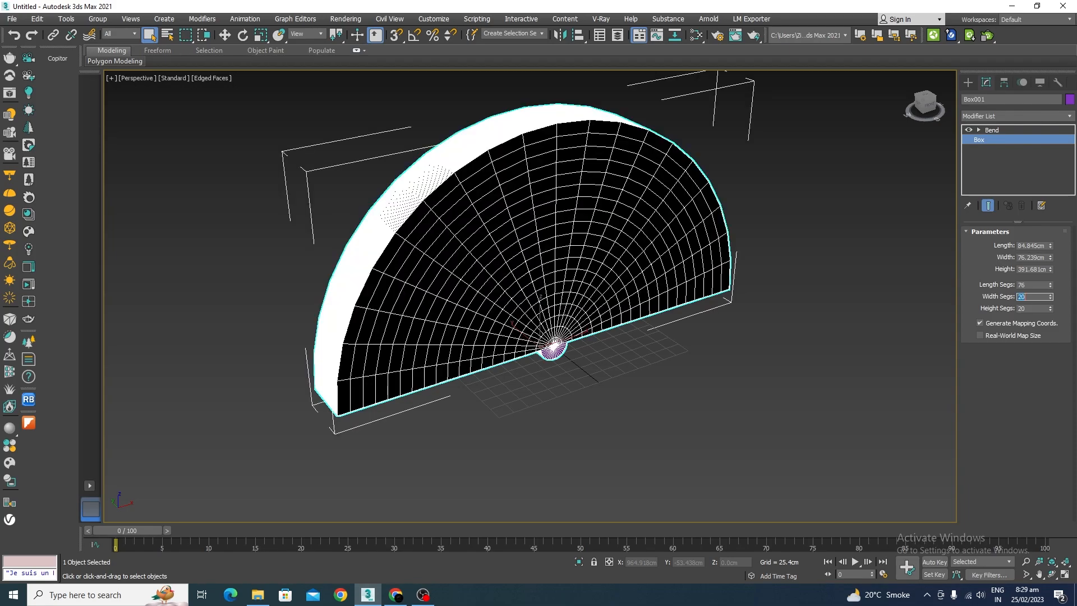
{"action": "middle_click_drag", "start_coordinate": [586, 345], "coordinate": [825, 331], "text": "alt"}
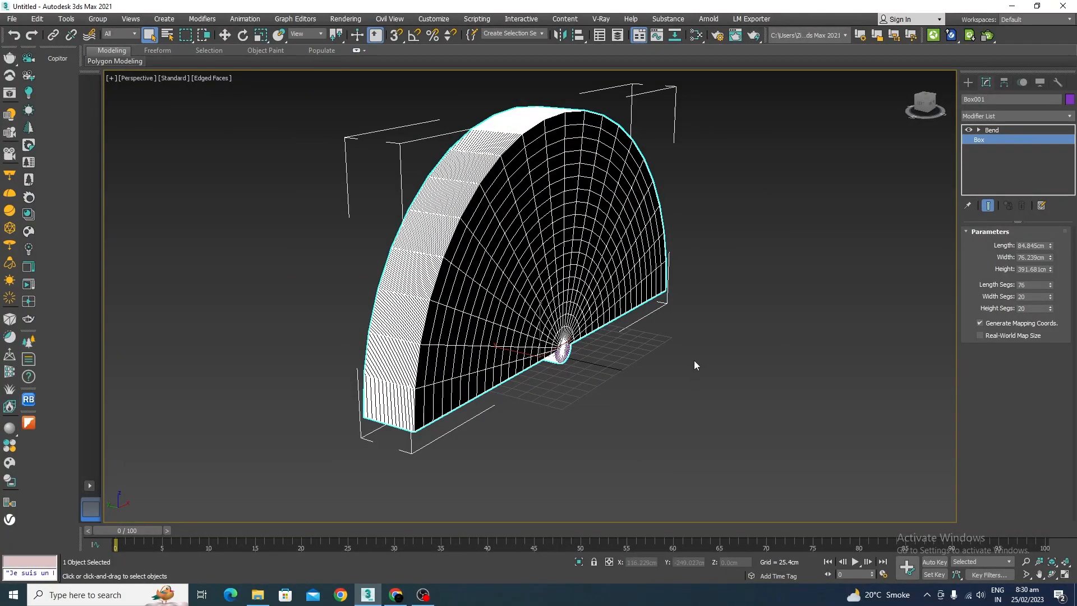
{"action": "middle_click_drag", "start_coordinate": [695, 364], "coordinate": [668, 411], "text": "alt"}
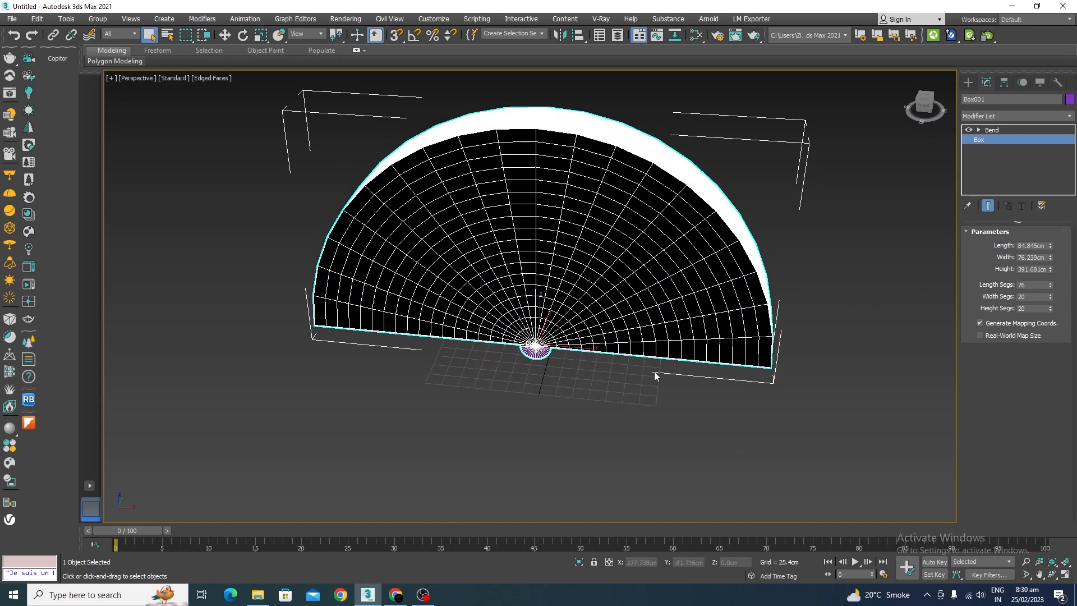
{"action": "middle_click_drag", "start_coordinate": [556, 386], "coordinate": [682, 360], "text": "alt"}
{"action": "scroll", "coordinate": [620, 369], "scroll_direction": "up", "scroll_amount": 10}
{"action": "scroll", "coordinate": [673, 370], "scroll_direction": "down", "scroll_amount": 10}
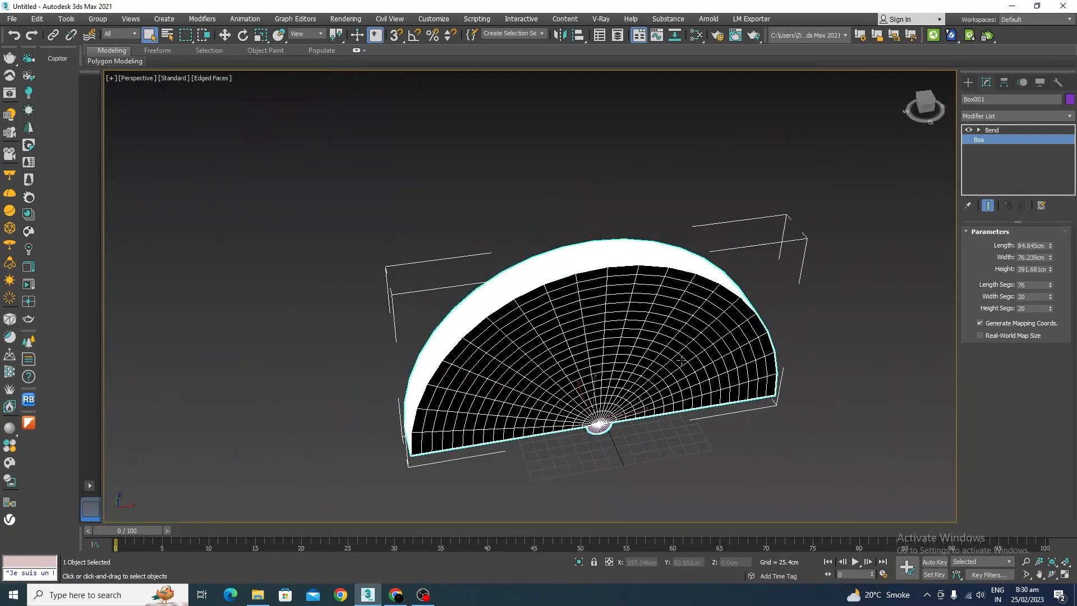
Step: Go back to the Bend modifier and change its bend axis to Z
{"action": "left_click", "coordinate": [1004, 131]}
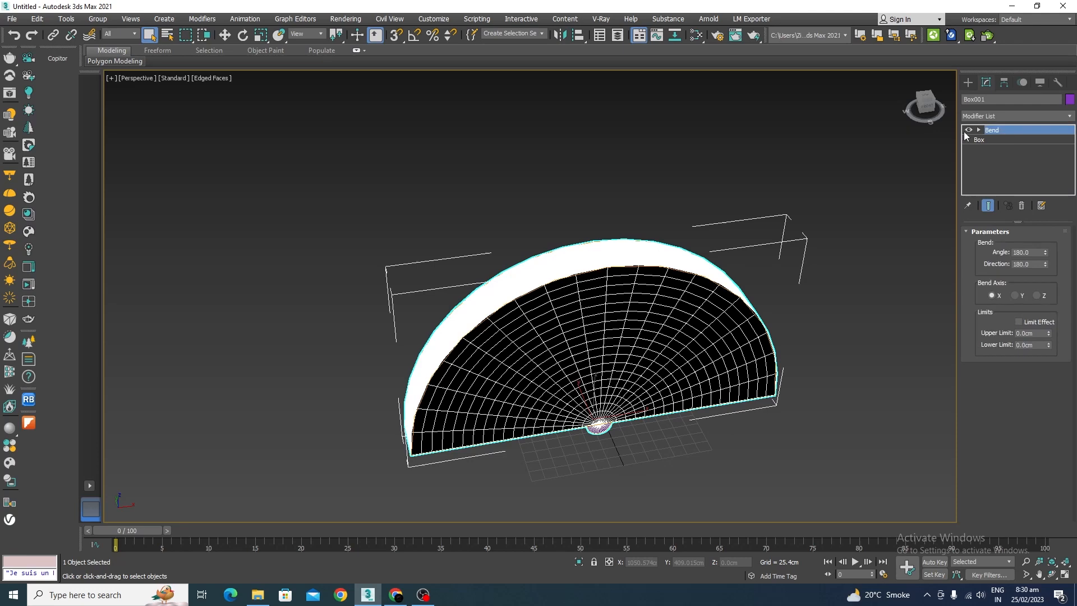
{"action": "left_click", "coordinate": [1037, 296]}
{"action": "scroll", "coordinate": [572, 431], "scroll_direction": "up", "scroll_amount": 4}
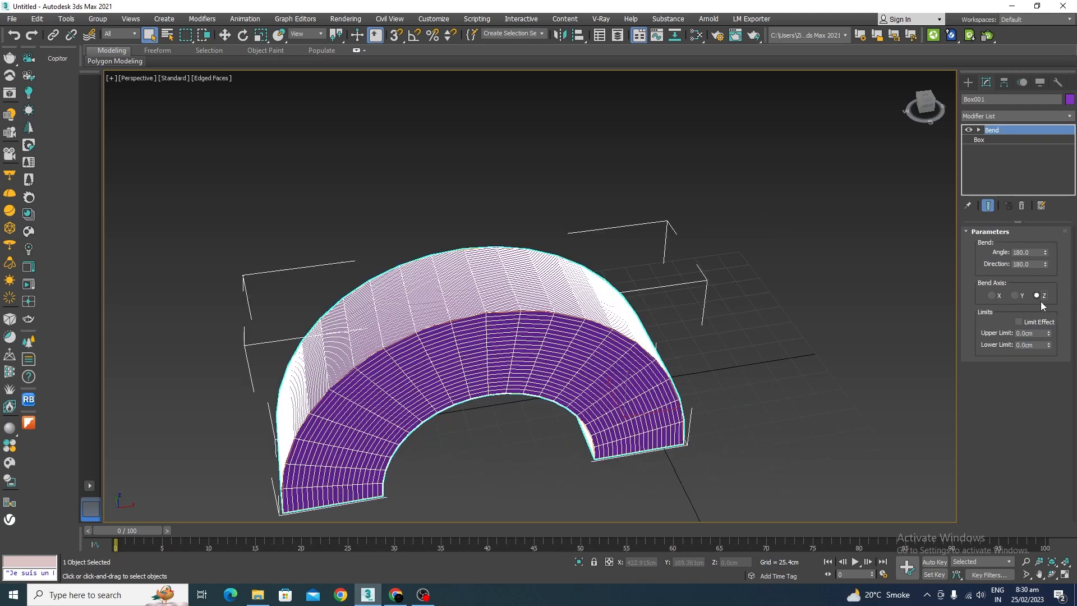
Step: Reduce both the length segments and the width segments of the base box to 1
{"action": "left_click", "coordinate": [981, 140]}
{"action": "double_click", "coordinate": [1034, 285]}
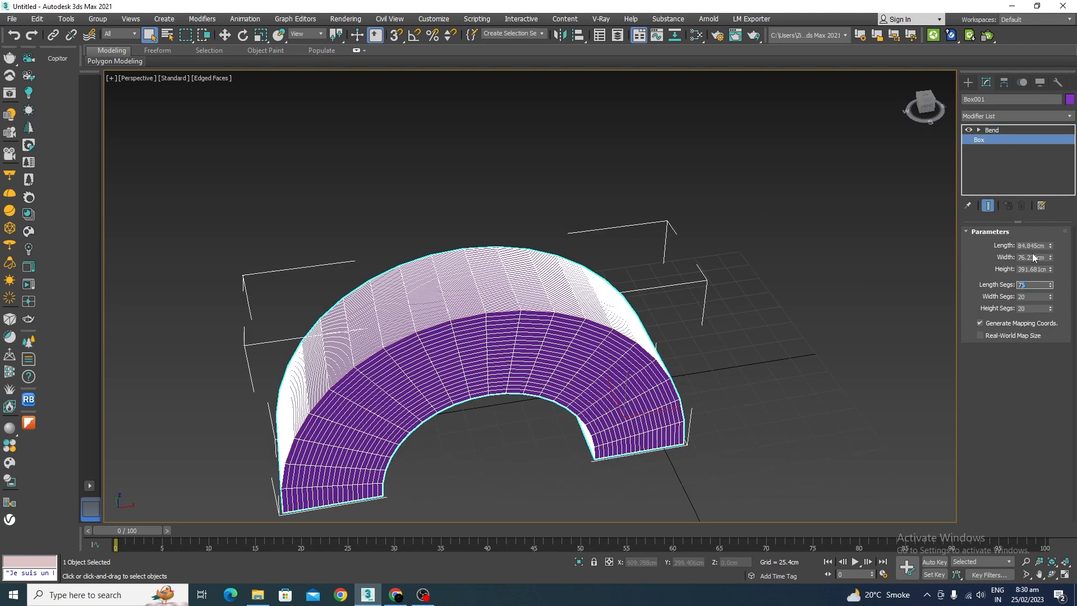
{"action": "type", "text": "71"}
{"action": "key", "text": "Return"}
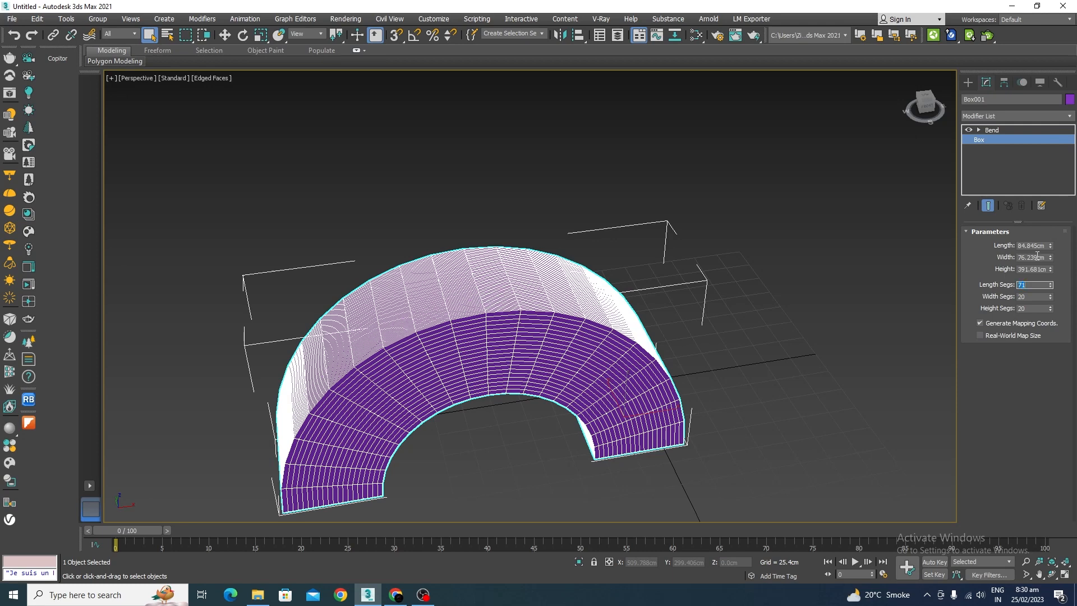
{"action": "type", "text": "1"}
{"action": "key", "text": "Return"}
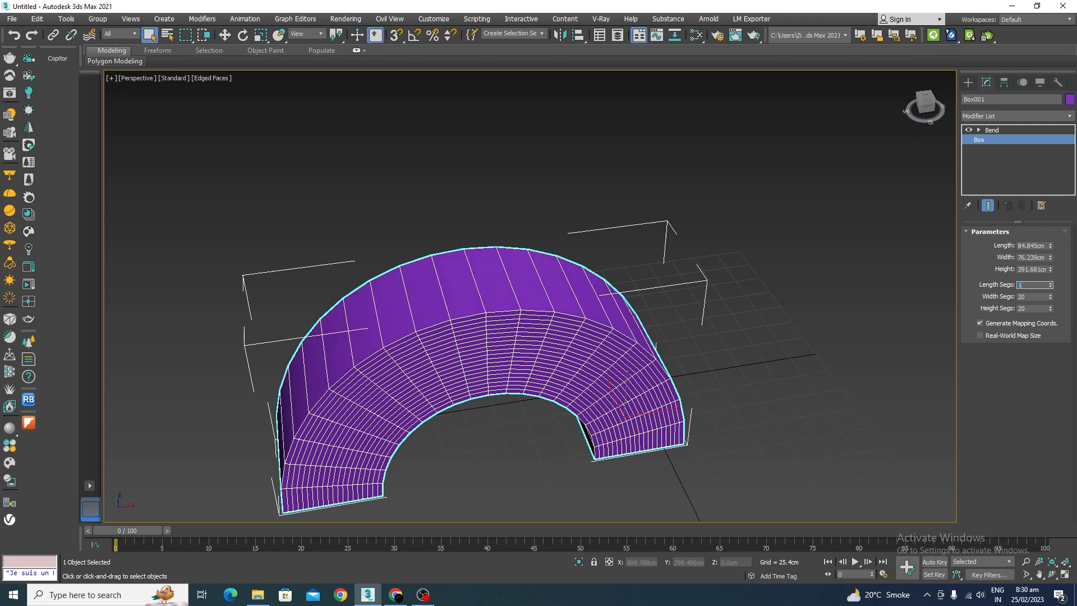
{"action": "double_click", "coordinate": [1029, 297]}
{"action": "type", "text": "1"}
{"action": "key", "text": "Return"}
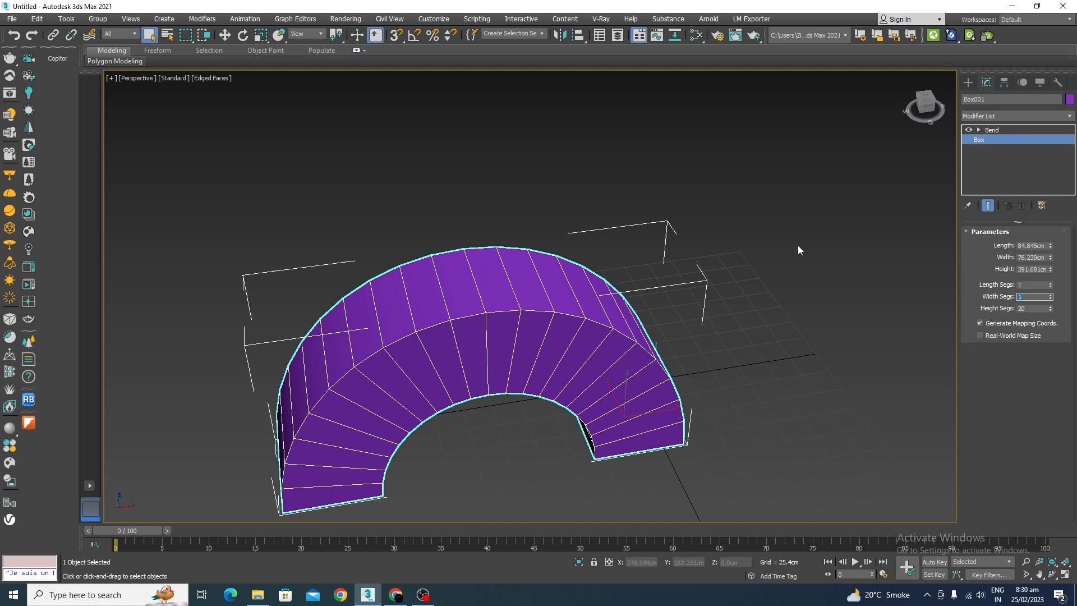
Step: Enable Limit Effect on the Bend modifier and inspect the box
{"action": "left_click", "coordinate": [999, 132]}
{"action": "scroll", "coordinate": [584, 205], "scroll_direction": "down", "scroll_amount": 3}
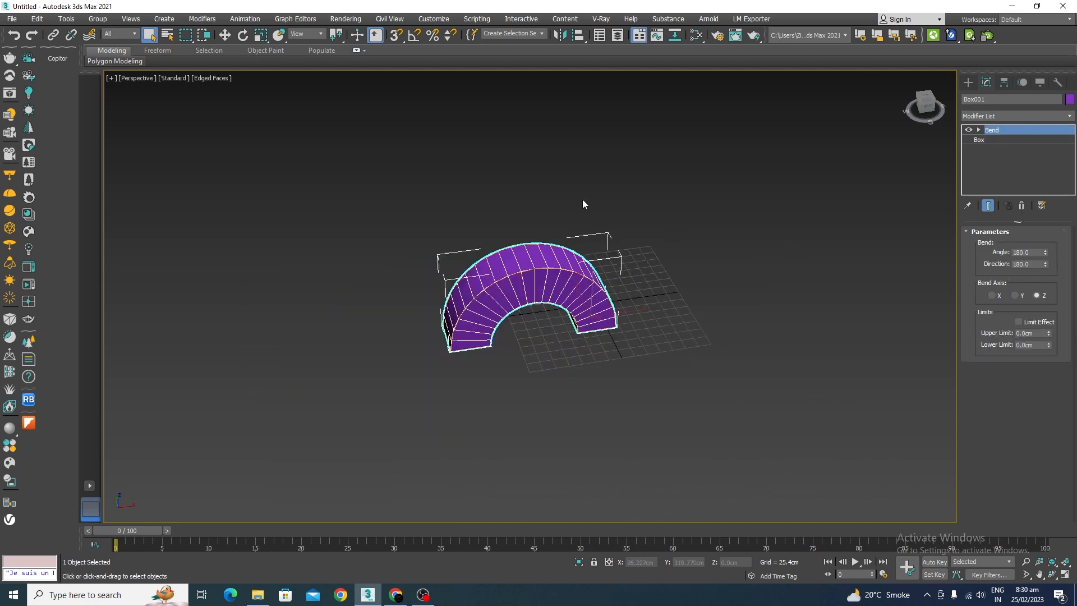
{"action": "scroll", "coordinate": [617, 336], "scroll_direction": "up", "scroll_amount": 3}
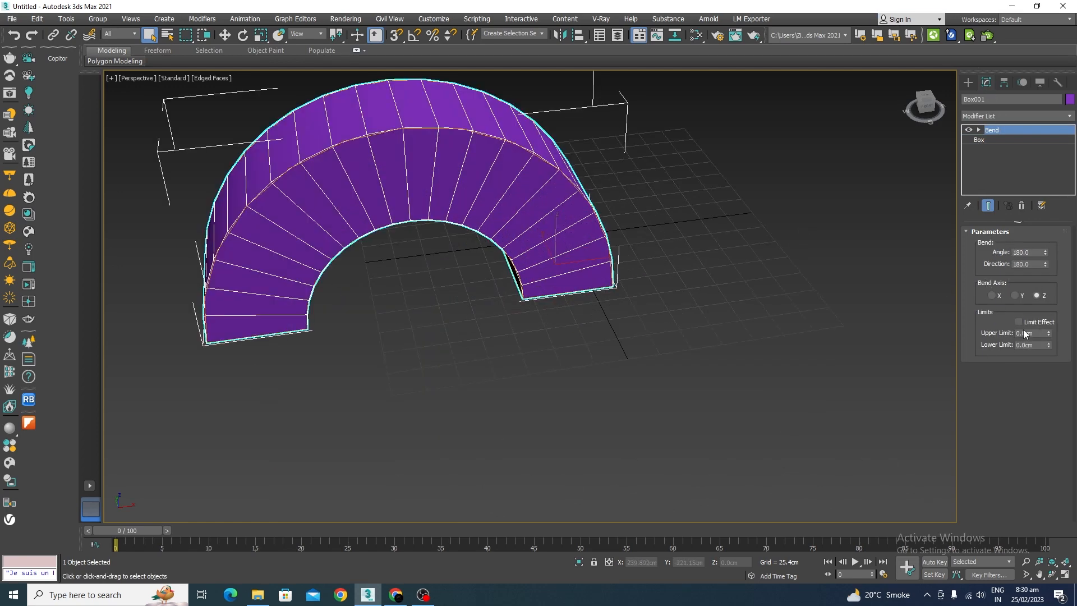
{"action": "middle_click_drag", "start_coordinate": [665, 271], "coordinate": [621, 308]}
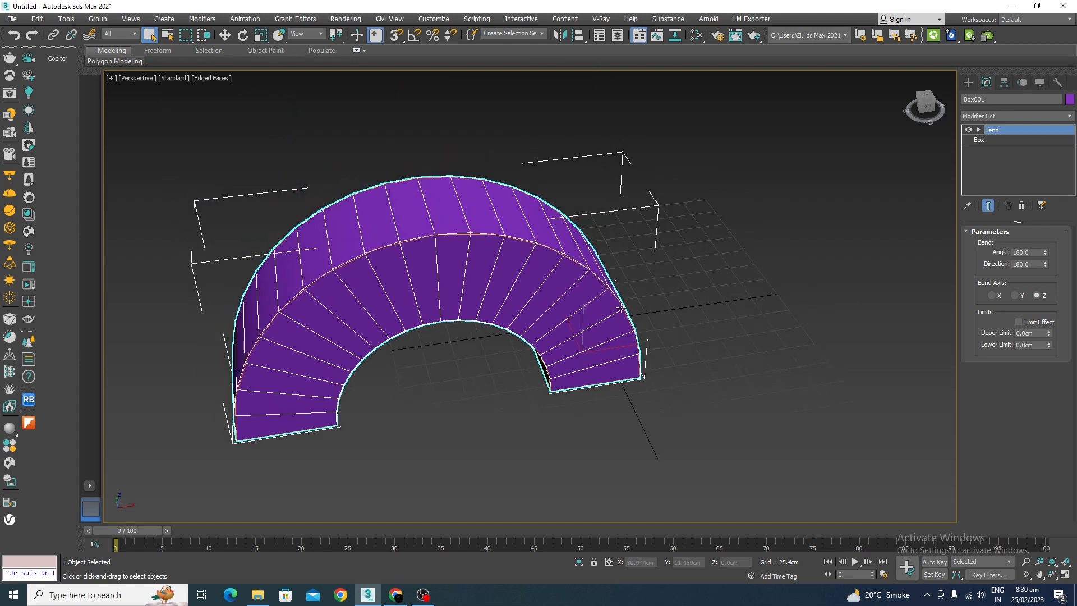
{"action": "left_click", "coordinate": [1018, 322]}
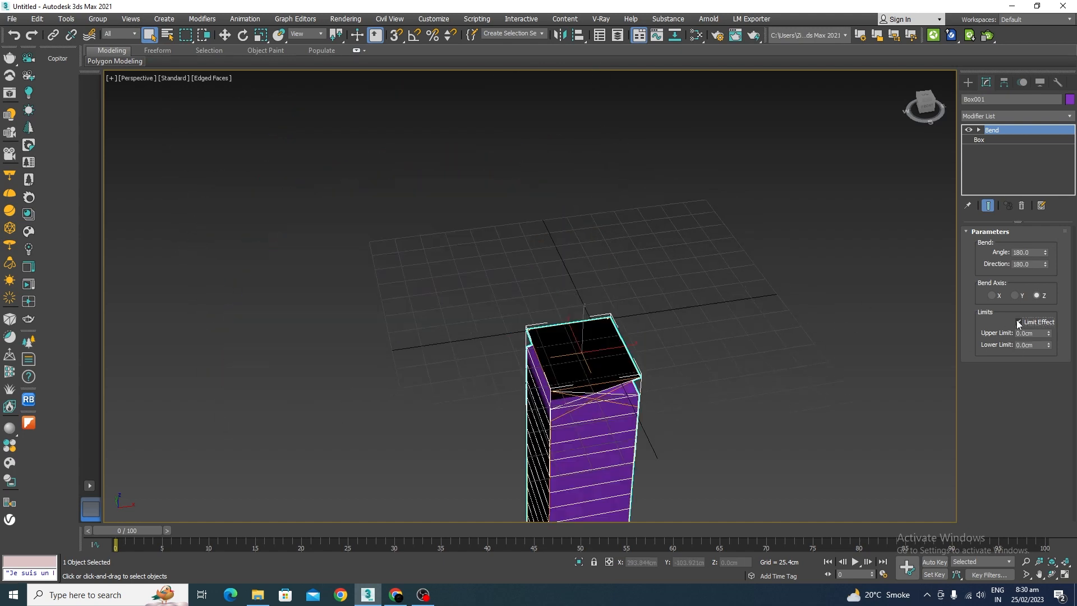
{"action": "scroll", "coordinate": [538, 281], "scroll_direction": "down", "scroll_amount": 5}
{"action": "scroll", "coordinate": [541, 365], "scroll_direction": "up", "scroll_amount": 3}
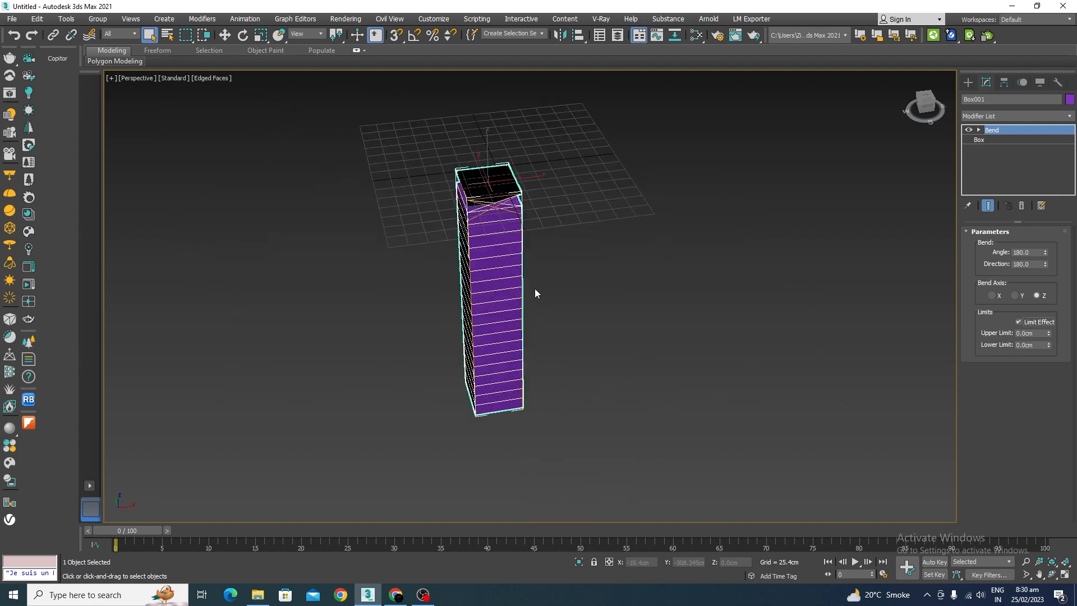
{"action": "middle_click_drag", "start_coordinate": [567, 427], "coordinate": [603, 394], "text": "alt"}
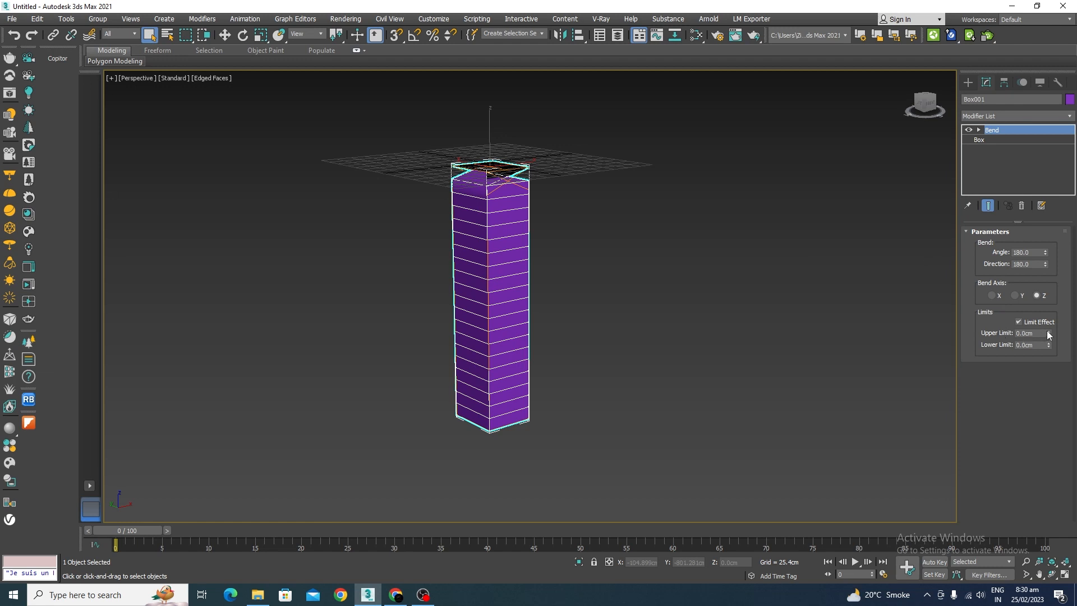
Step: Set the upper limit of the Bend modifier to 100 cm
{"action": "left_click_drag", "start_coordinate": [1048, 335], "coordinate": [1048, 328]}
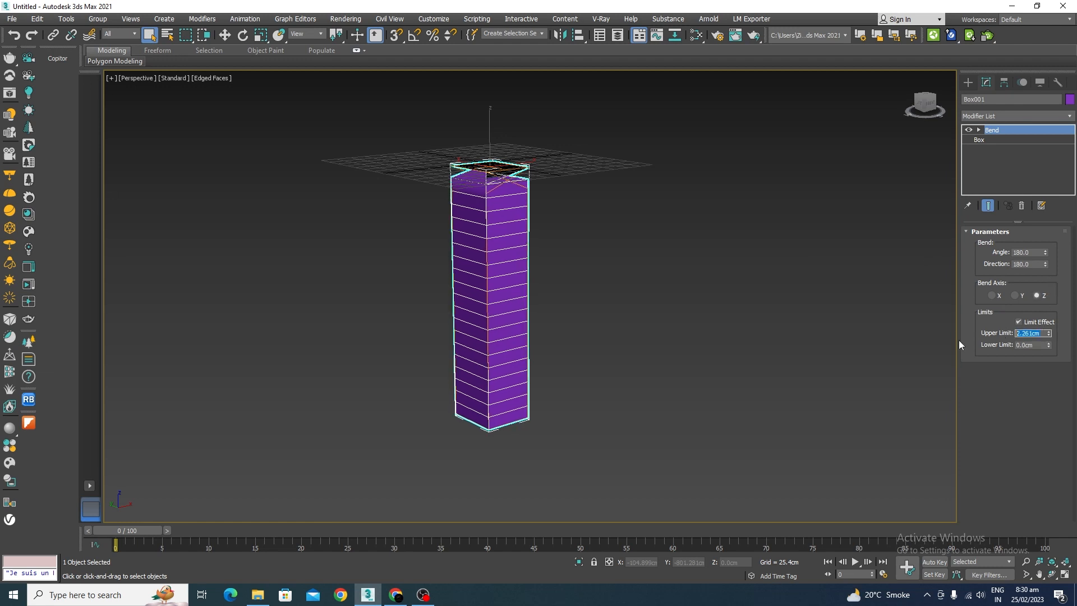
{"action": "type", "text": "100"}
{"action": "key", "text": "Return"}
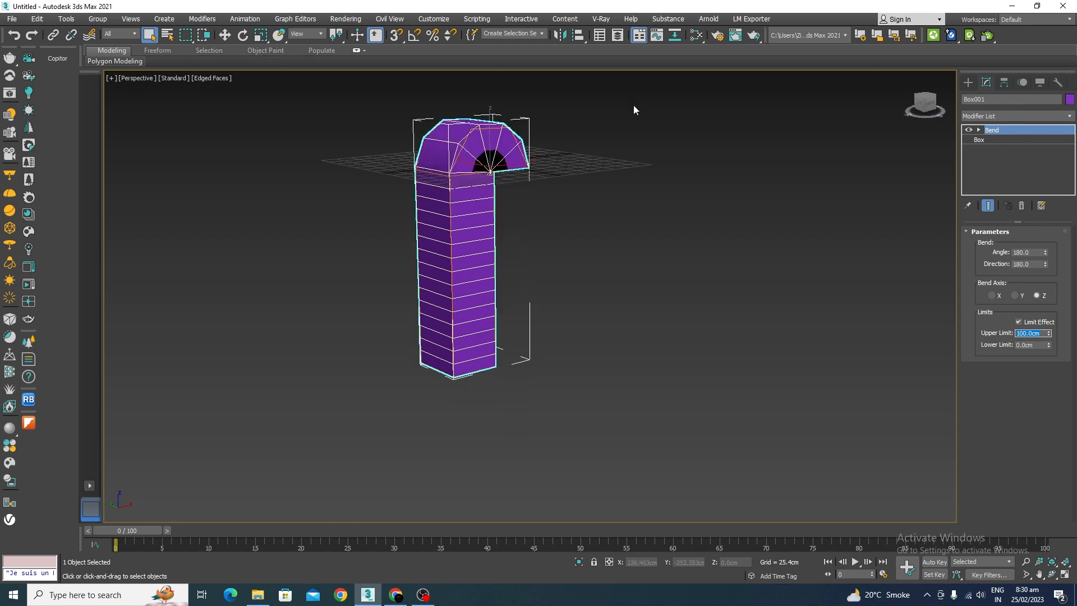
Step: Raise the bend's upper limit to 500 cm and inspect the arch
{"action": "scroll", "coordinate": [573, 190], "scroll_direction": "up", "scroll_amount": 3}
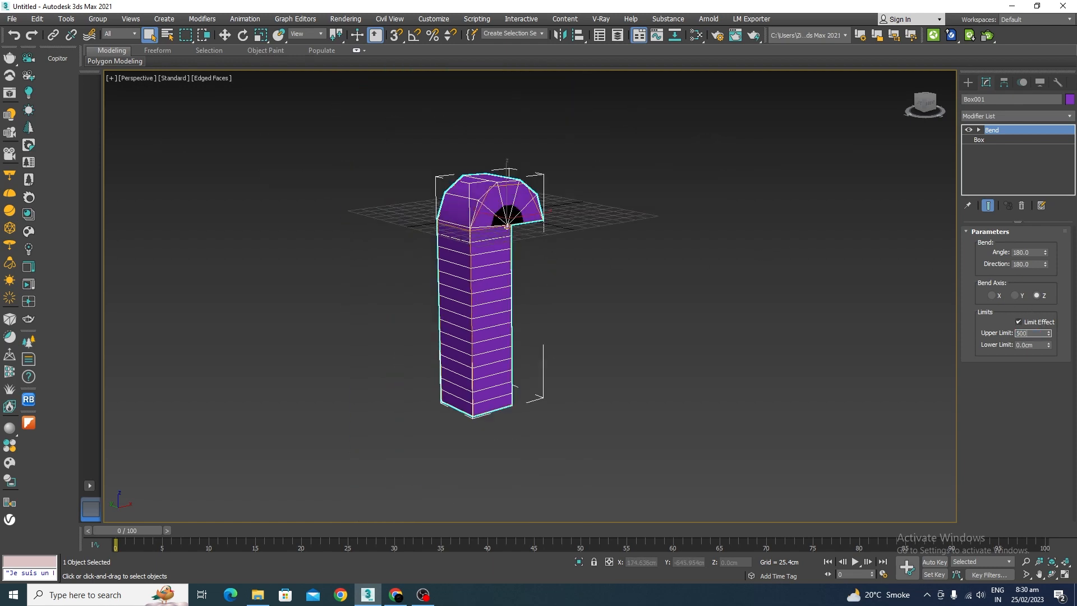
{"action": "key", "text": "Return"}
{"action": "middle_click_drag", "start_coordinate": [488, 222], "coordinate": [426, 285], "text": "alt"}
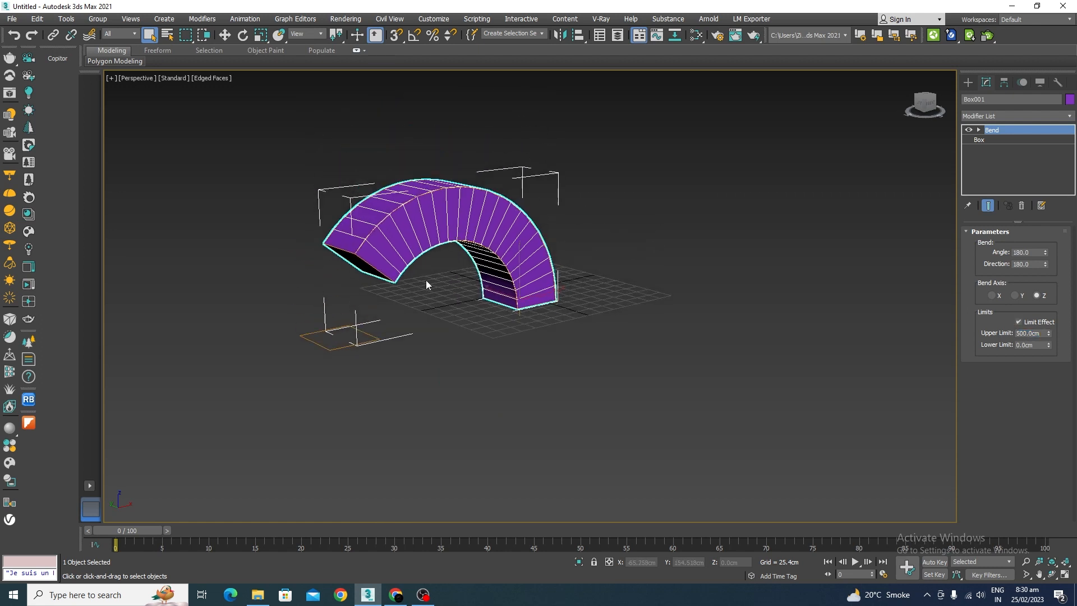
{"action": "scroll", "coordinate": [426, 285], "scroll_direction": "up", "scroll_amount": 3}
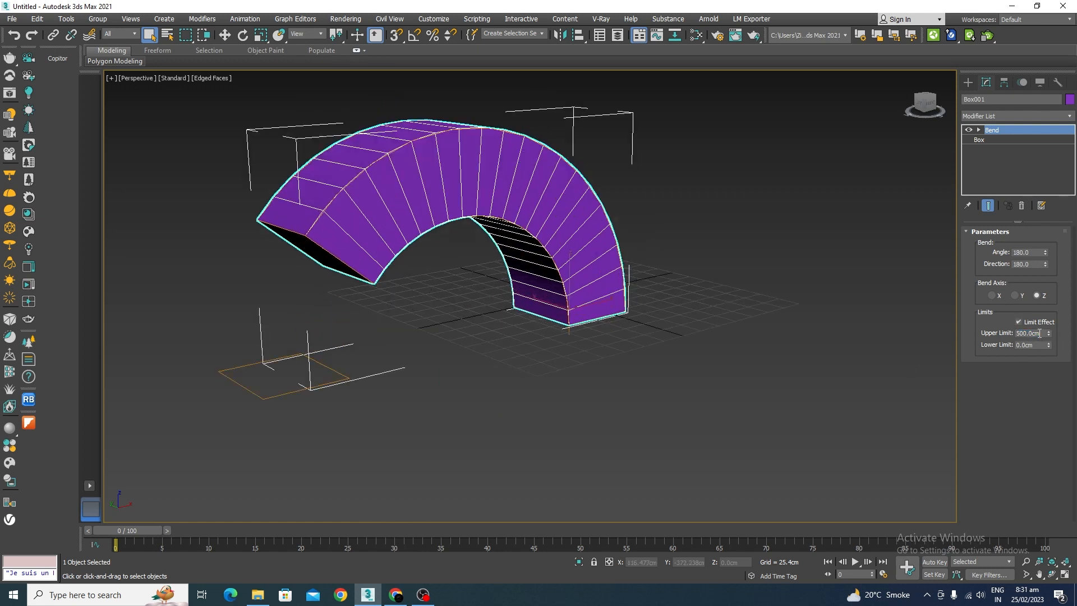
Step: Lower the bend's upper limit to 200 cm
{"action": "left_click_drag", "start_coordinate": [1040, 335], "coordinate": [987, 331]}
{"action": "type", "text": "200"}
{"action": "key", "text": "Return"}
{"action": "scroll", "coordinate": [486, 219], "scroll_direction": "down", "scroll_amount": 4}
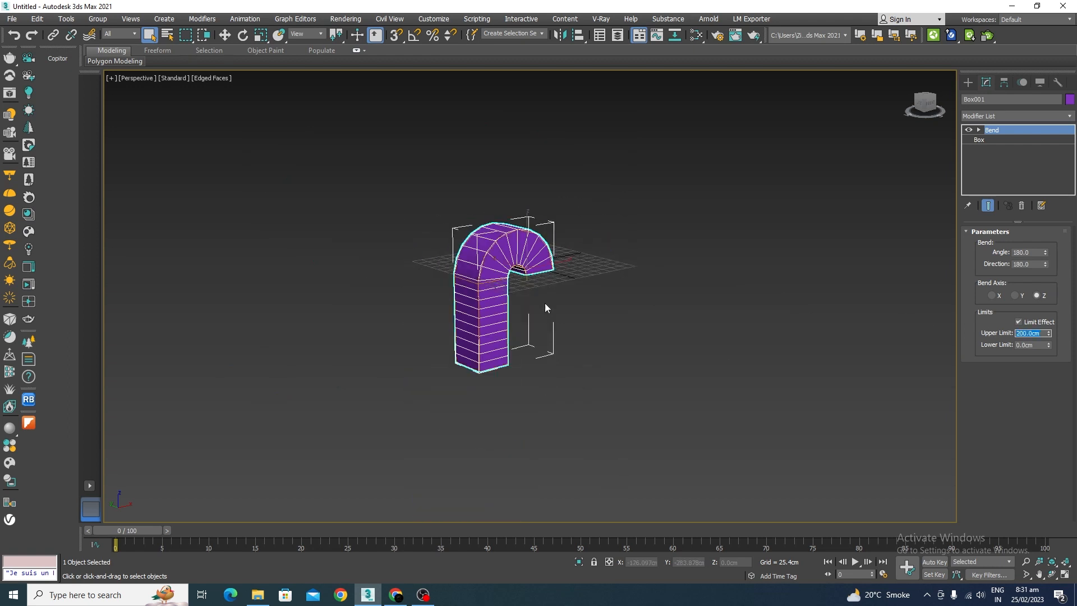
Step: Set the bend direction to 360 degrees
{"action": "left_click_drag", "start_coordinate": [1027, 266], "coordinate": [978, 263]}
{"action": "type", "text": "360"}
{"action": "key", "text": "Return"}
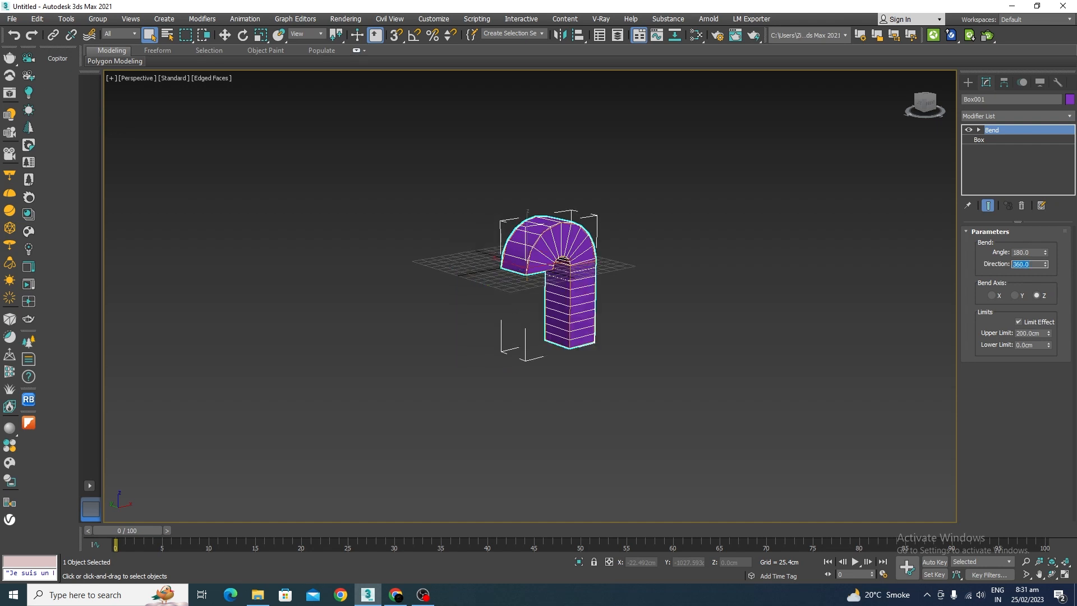
Step: Change the bend direction to 90 degrees
{"action": "type", "text": "90"}
{"action": "key", "text": "Return"}
{"action": "scroll", "coordinate": [568, 265], "scroll_direction": "up", "scroll_amount": 5}
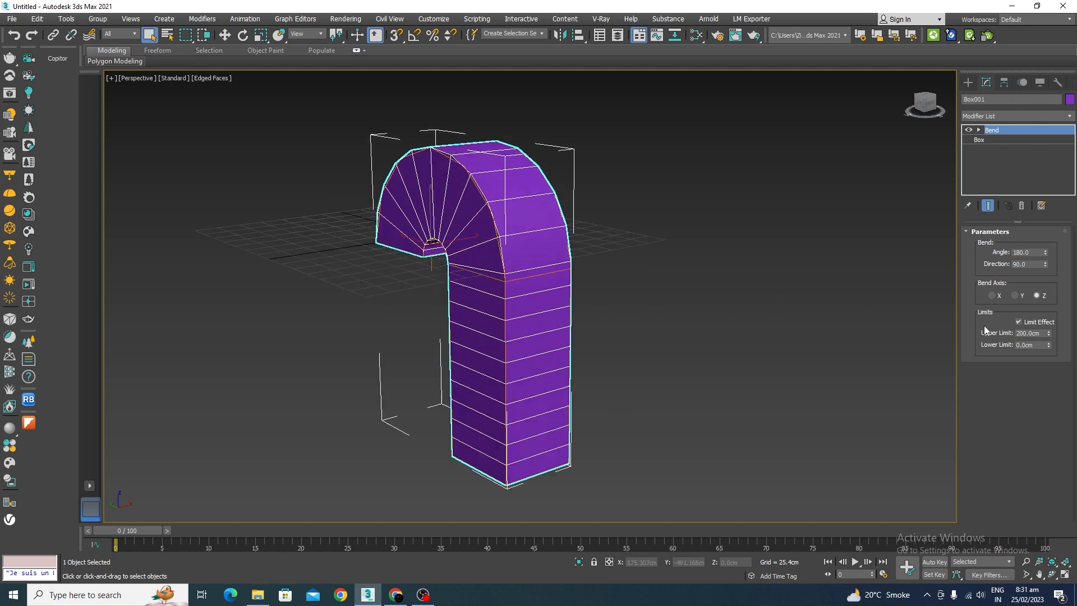
Step: Set the bend angle to 90 degrees and inspect the elbow shape from the side
{"action": "double_click", "coordinate": [1031, 250]}
{"action": "type", "text": "90"}
{"action": "key", "text": "Return"}
{"action": "scroll", "coordinate": [630, 292], "scroll_direction": "down", "scroll_amount": 4}
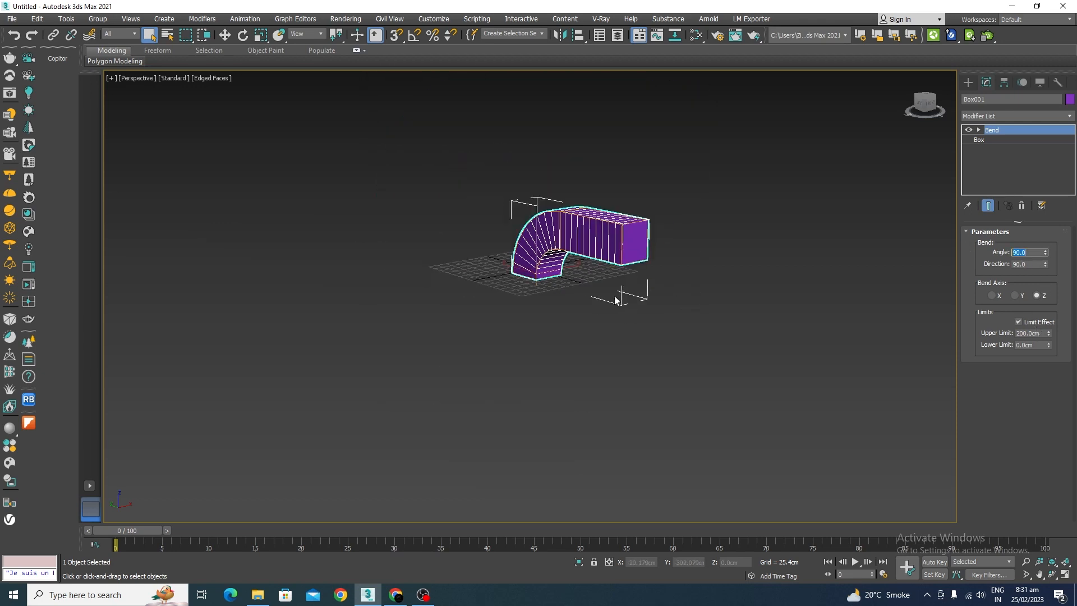
{"action": "middle_click_drag", "start_coordinate": [606, 299], "coordinate": [691, 299], "text": "alt"}
{"action": "scroll", "coordinate": [583, 229], "scroll_direction": "up", "scroll_amount": 5}
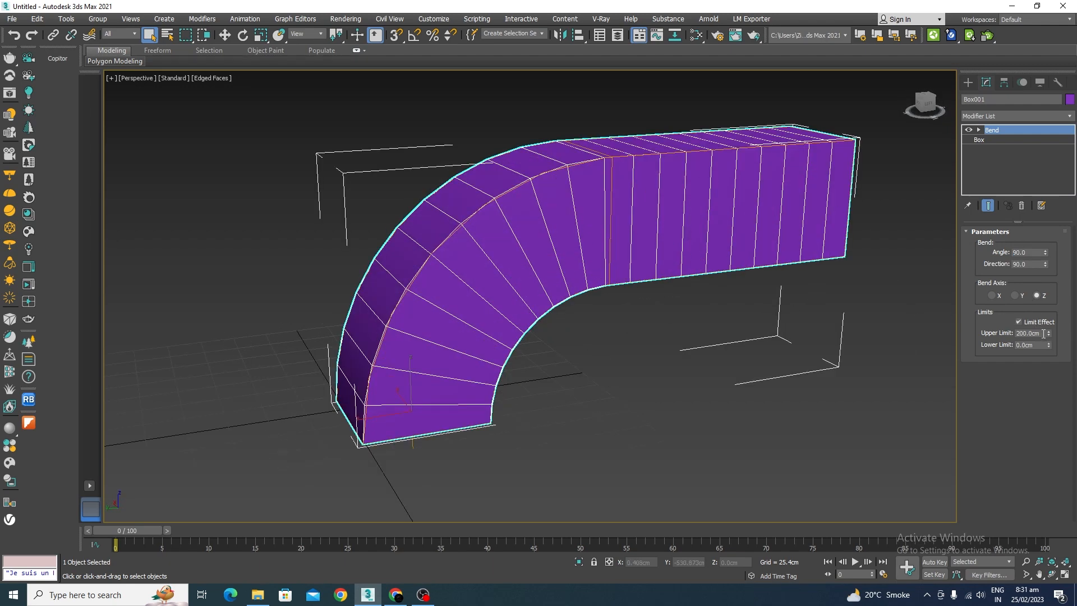
Step: Set the bend's upper limit to 300 cm and examine where the curve turns straight
{"action": "left_click_drag", "start_coordinate": [1043, 333], "coordinate": [983, 340]}
{"action": "type", "text": "300"}
{"action": "key", "text": "Return"}
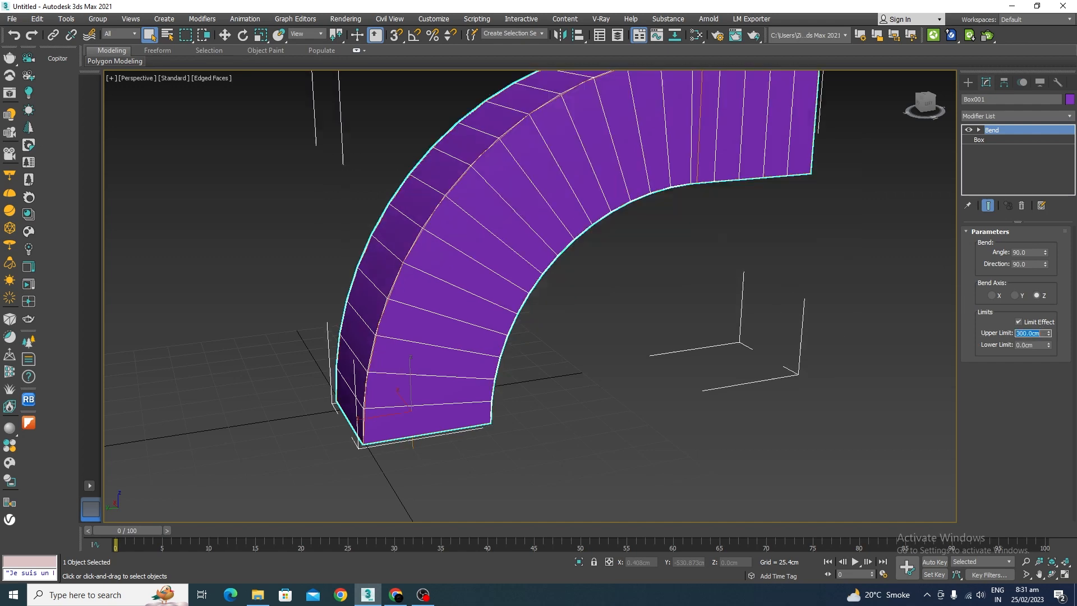
{"action": "scroll", "coordinate": [624, 389], "scroll_direction": "down", "scroll_amount": 5}
{"action": "scroll", "coordinate": [654, 269], "scroll_direction": "up", "scroll_amount": 6}
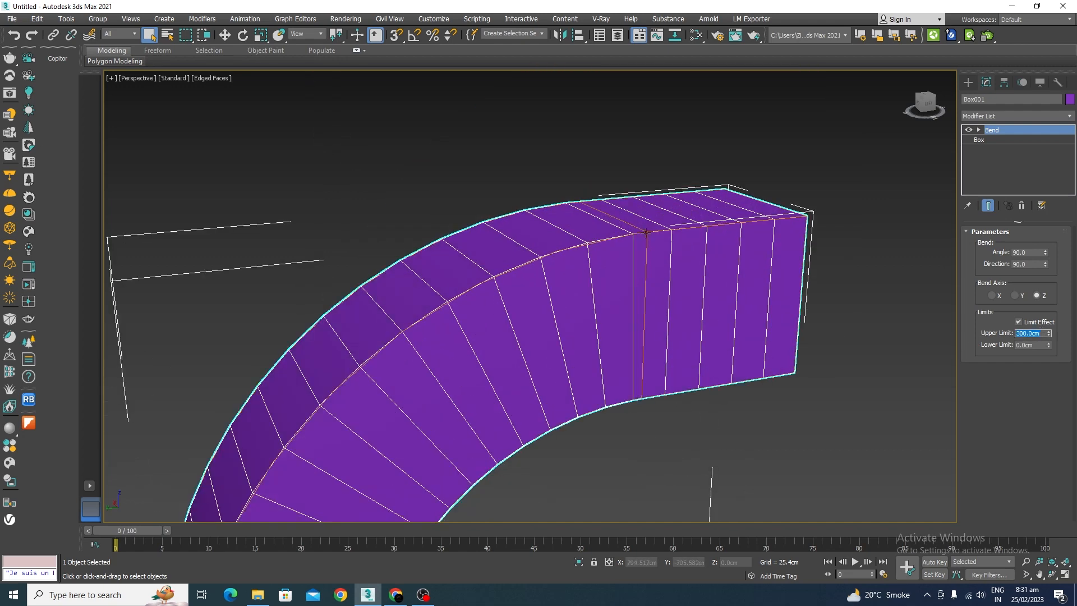
Step: Reduce the bend's upper limit to 159.6 cm and inspect the tighter elbow with its straight end
{"action": "mouse_move", "coordinate": [1049, 335]}
{"action": "left_mouse_down"}
{"action": "mouse_move", "coordinate": [1045, 371]}
{"action": "mouse_move", "coordinate": [1048, 303]}
{"action": "mouse_move", "coordinate": [1048, 314]}
{"action": "left_mouse_up"}
{"action": "scroll", "coordinate": [580, 283], "scroll_direction": "down", "scroll_amount": 5}
{"action": "scroll", "coordinate": [544, 375], "scroll_direction": "up", "scroll_amount": 6}
{"action": "scroll", "coordinate": [508, 302], "scroll_direction": "down", "scroll_amount": 4}
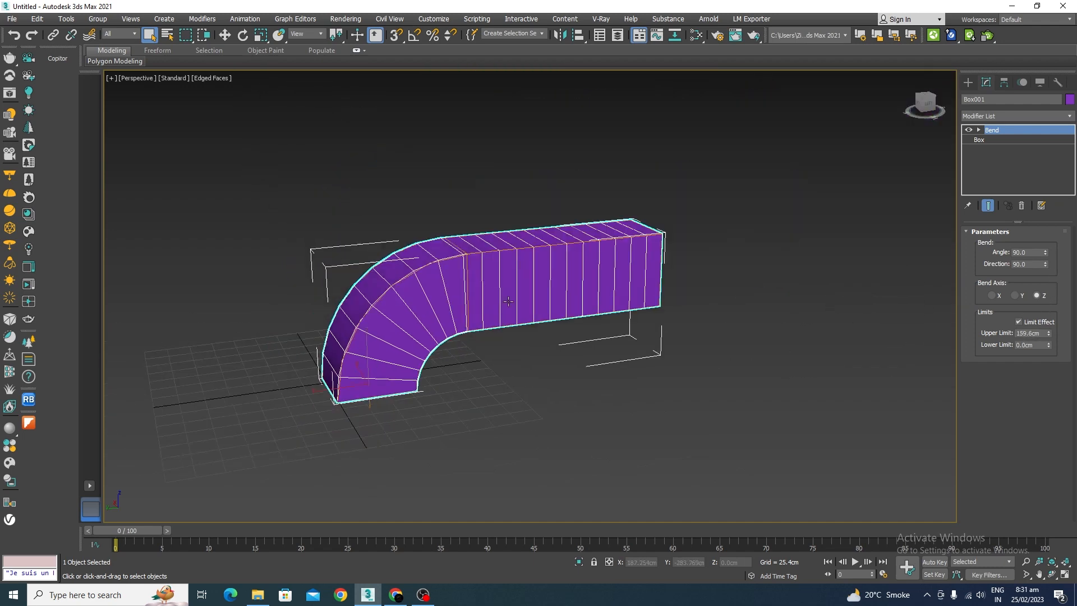
{"action": "scroll", "coordinate": [454, 298], "scroll_direction": "up", "scroll_amount": 6}
{"action": "scroll", "coordinate": [561, 281], "scroll_direction": "down", "scroll_amount": 5}
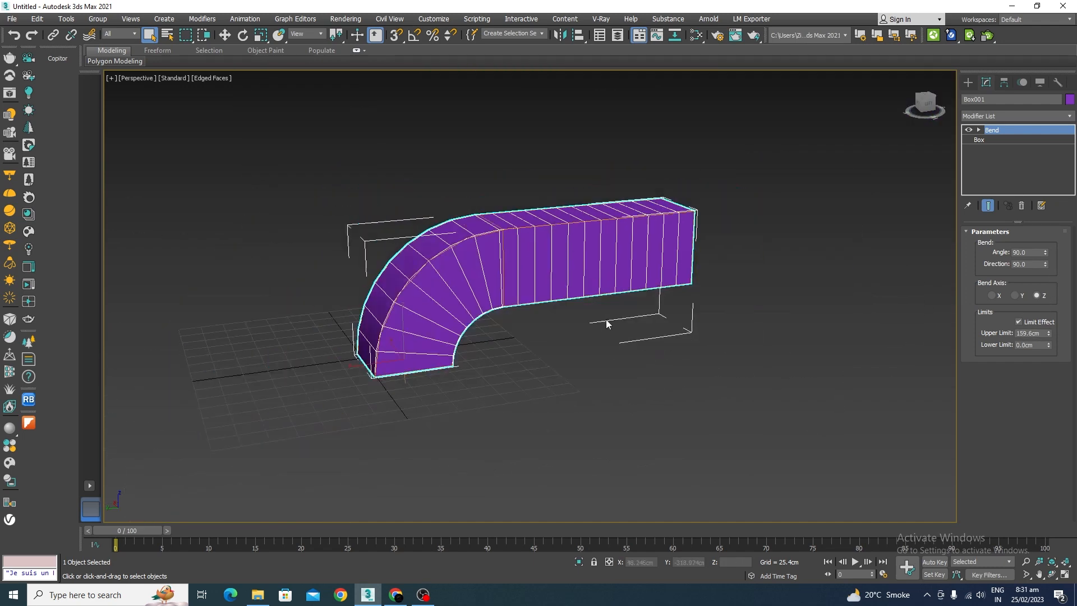
Step: Delete the bent box and switch the viewport to the Top view
{"action": "left_click", "coordinate": [614, 331]}
{"action": "left_click_drag", "start_coordinate": [366, 396], "coordinate": [311, 414]}
{"action": "key", "text": "Delete"}
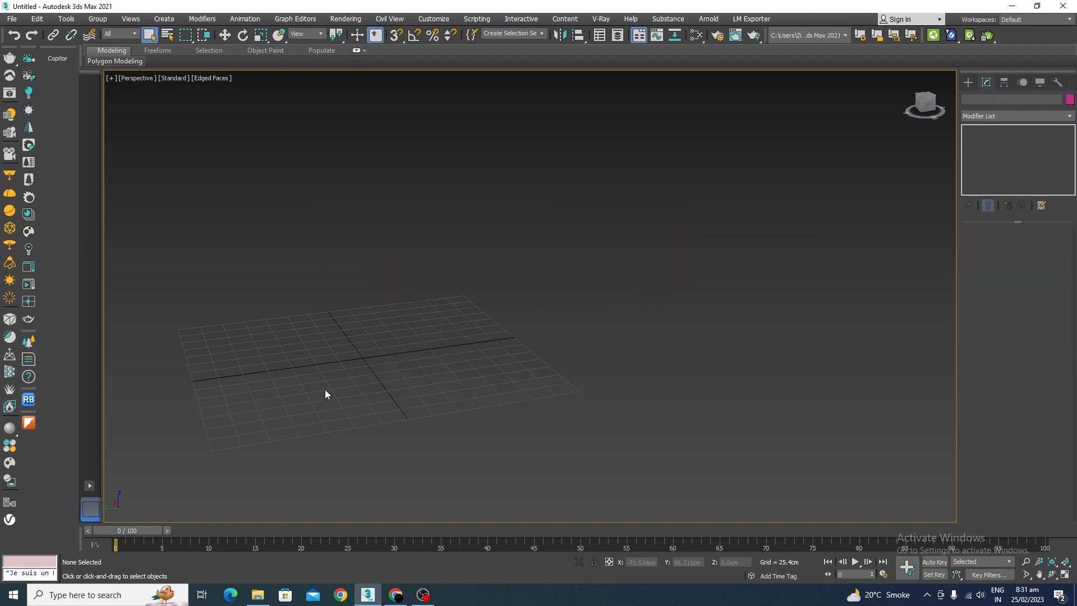
{"action": "key", "text": "t"}
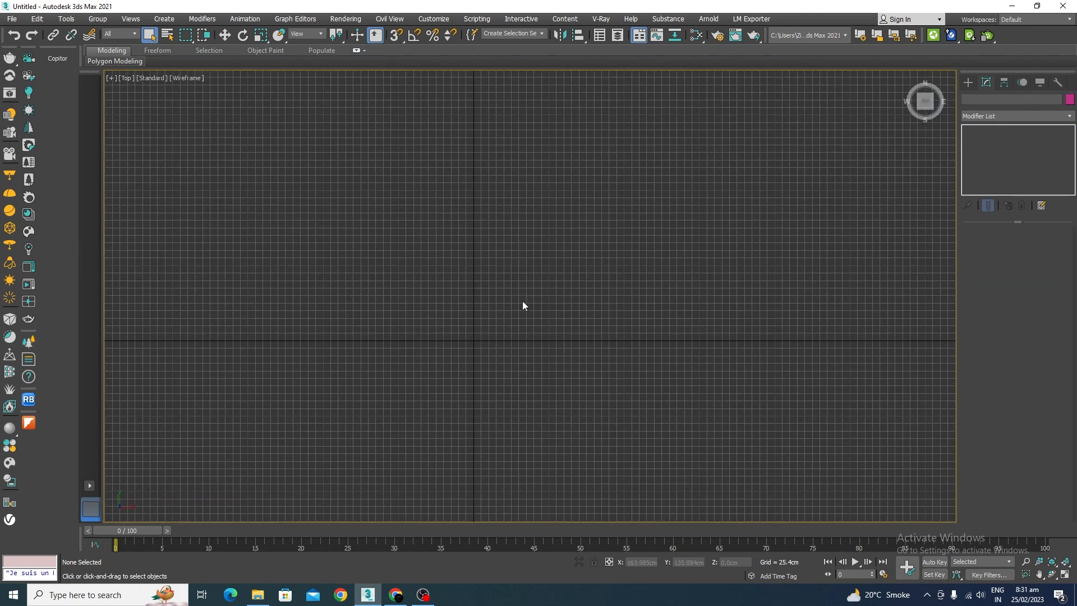
{"action": "middle_click_drag", "start_coordinate": [598, 349], "coordinate": [580, 322]}
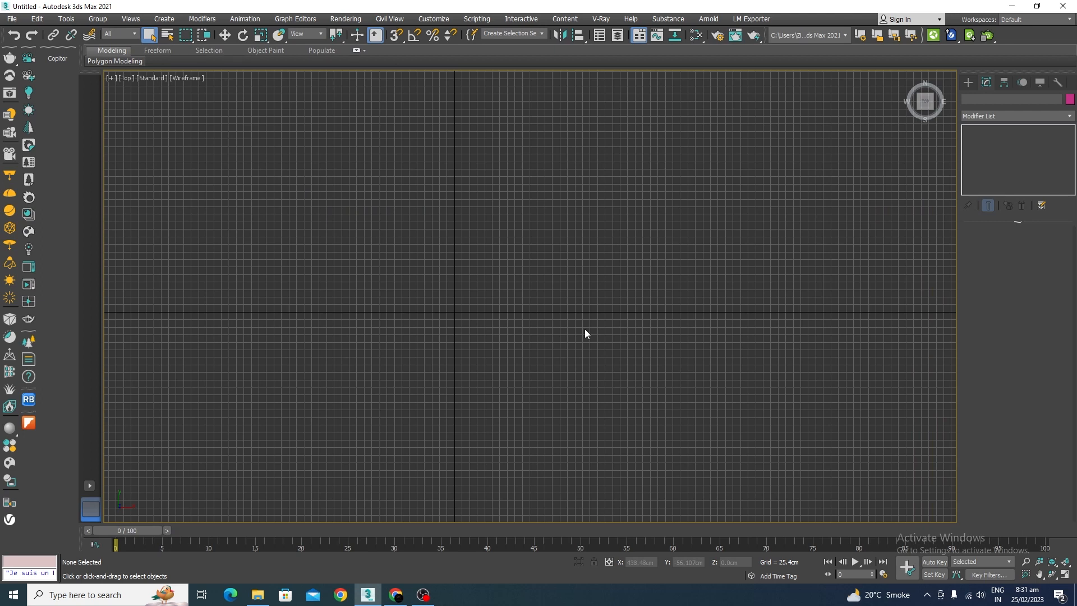
Step: Paste the saved animated plane from Copitor's first slot into the empty scene
{"action": "left_click", "coordinate": [967, 82]}
{"action": "left_click", "coordinate": [1034, 197]}
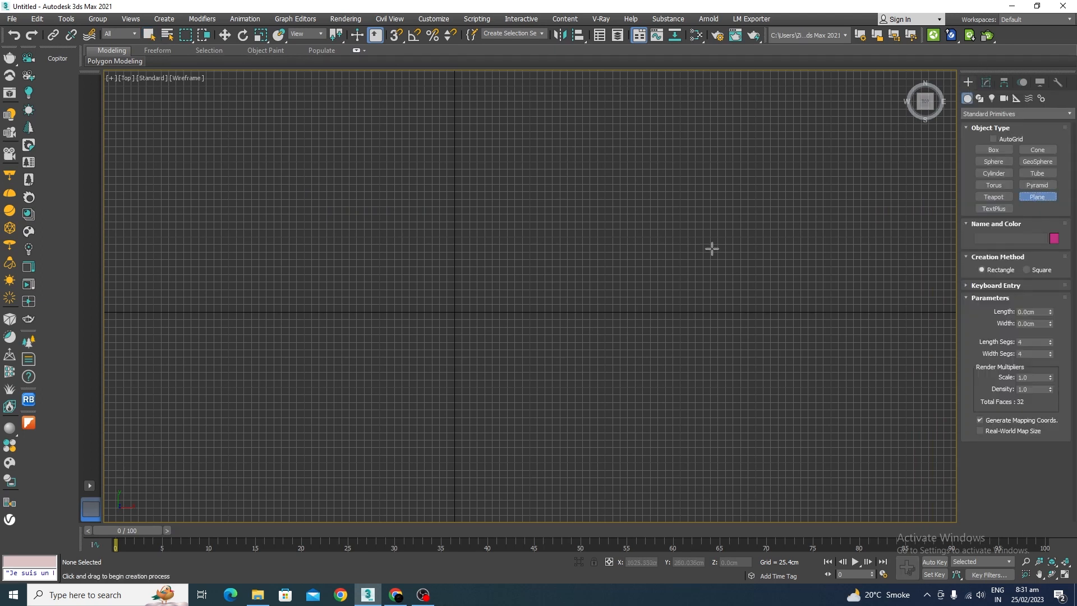
{"action": "left_click", "coordinate": [52, 59]}
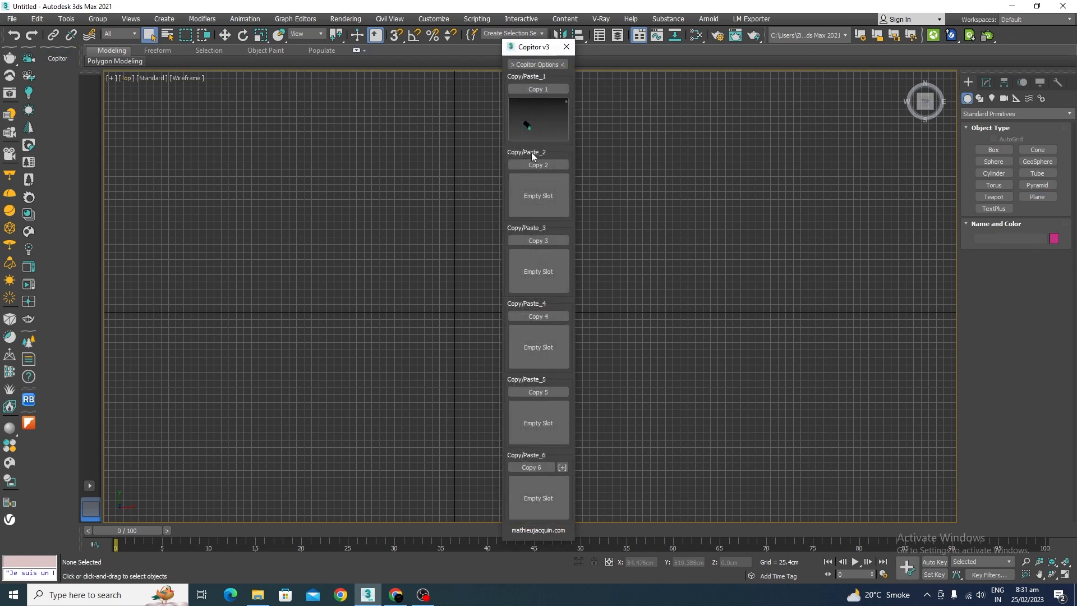
{"action": "left_click", "coordinate": [531, 127]}
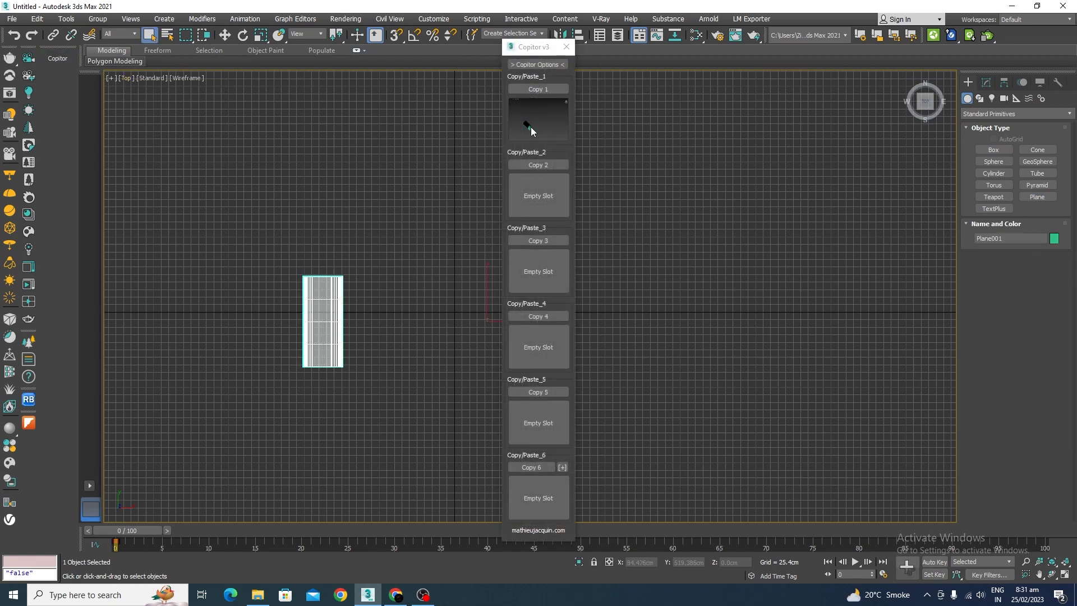
{"action": "left_click", "coordinate": [566, 46]}
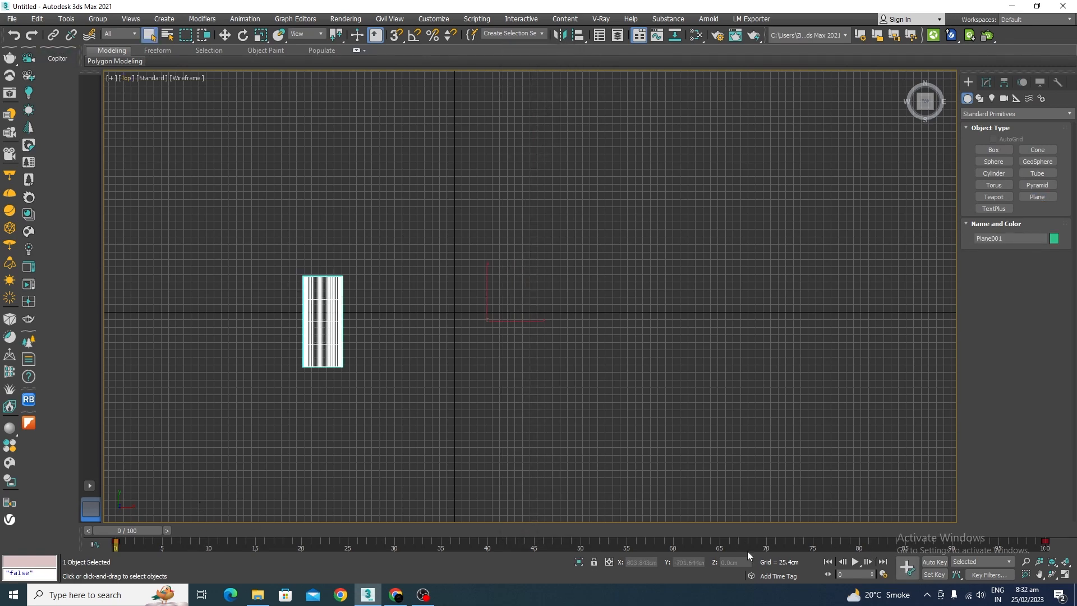
Step: Play the pasted plane's animation and examine it from an angle in shaded display
{"action": "left_click", "coordinate": [855, 562]}
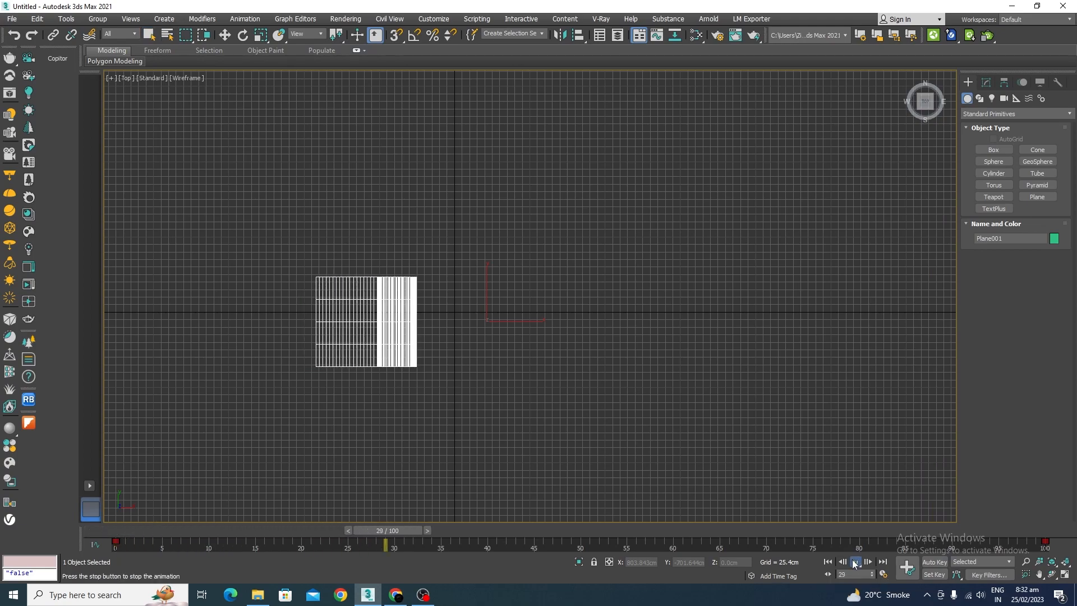
{"action": "middle_click_drag", "start_coordinate": [536, 419], "coordinate": [571, 375], "text": "alt"}
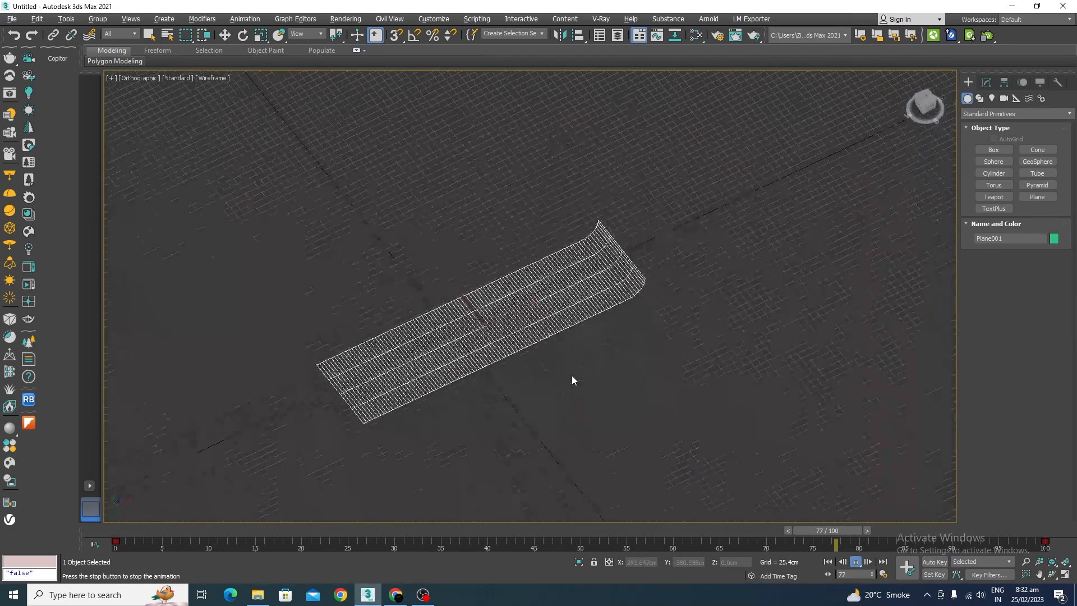
{"action": "key", "text": "F3"}
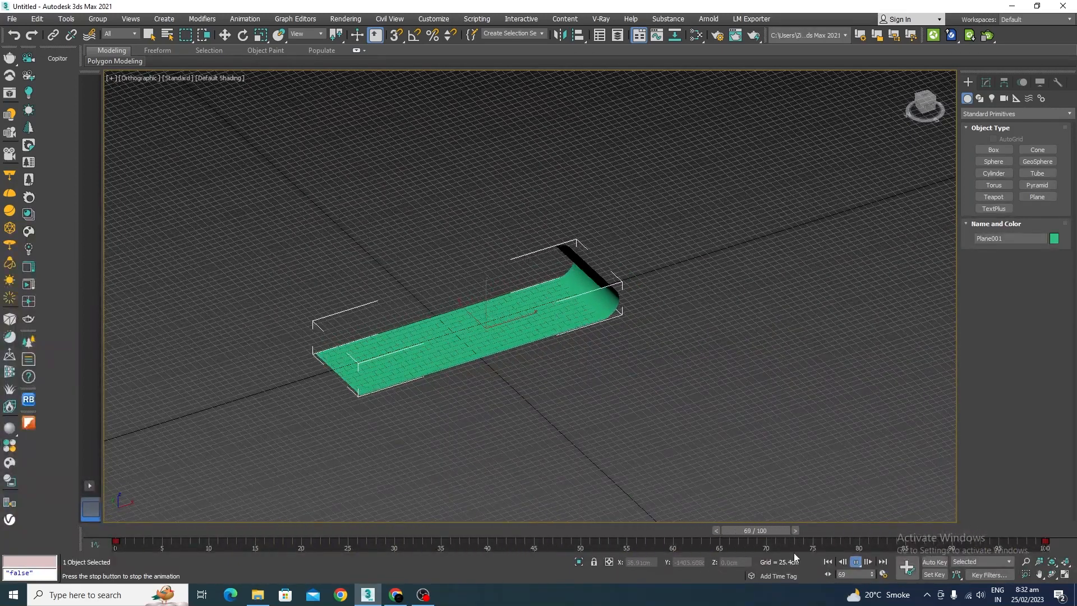
{"action": "left_click", "coordinate": [857, 563]}
Step: Delete the animated plane and draw a new one about 332 cm long and 1067 cm wide in the Top view
{"action": "left_click_drag", "start_coordinate": [704, 223], "coordinate": [242, 486]}
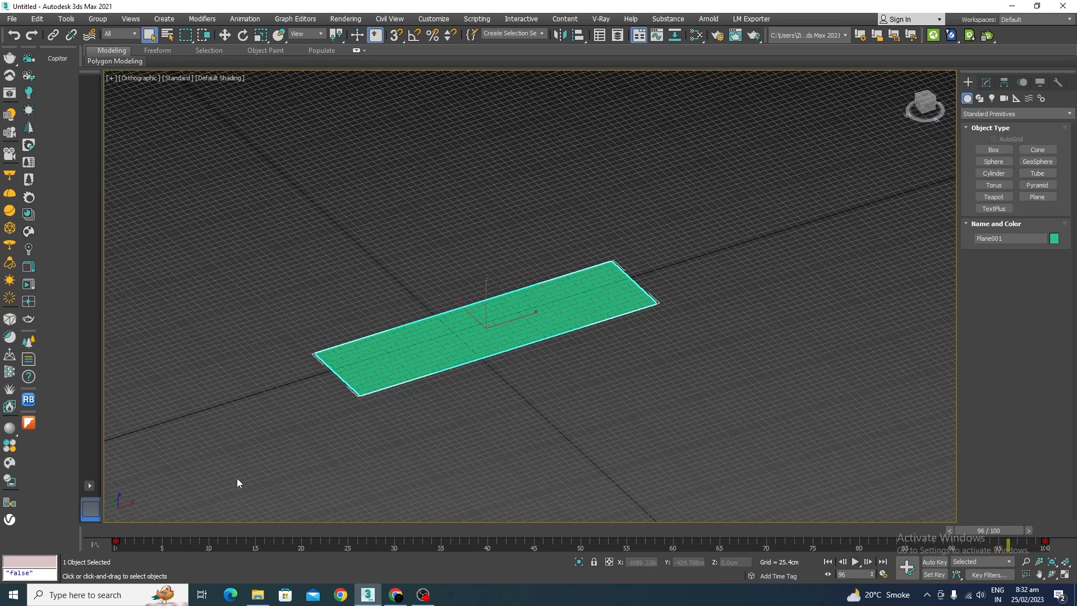
{"action": "key", "text": "Delete"}
{"action": "left_click", "coordinate": [1046, 199]}
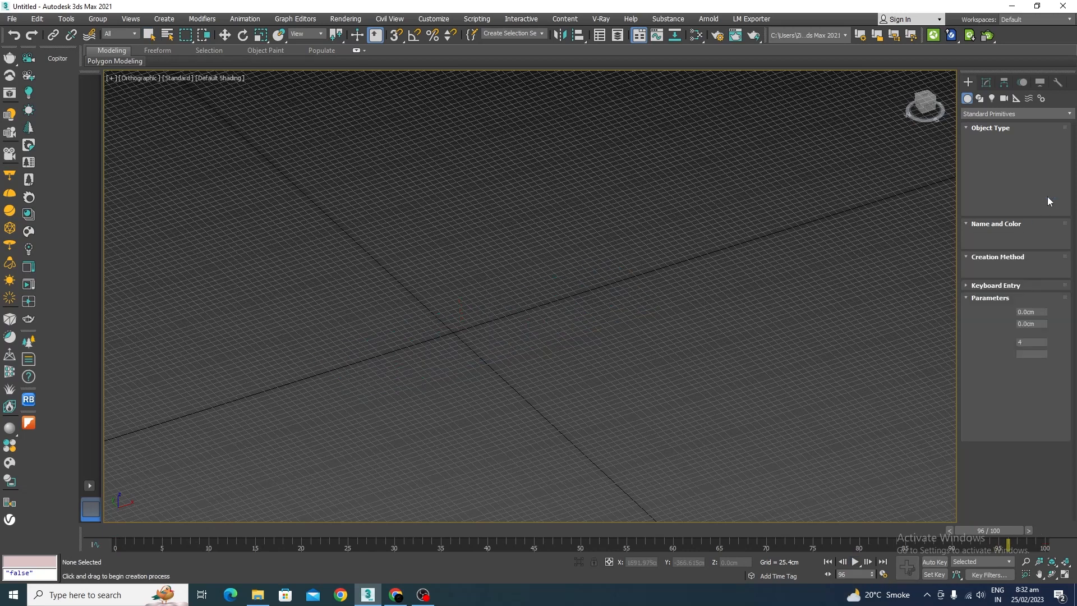
{"action": "key", "text": "t"}
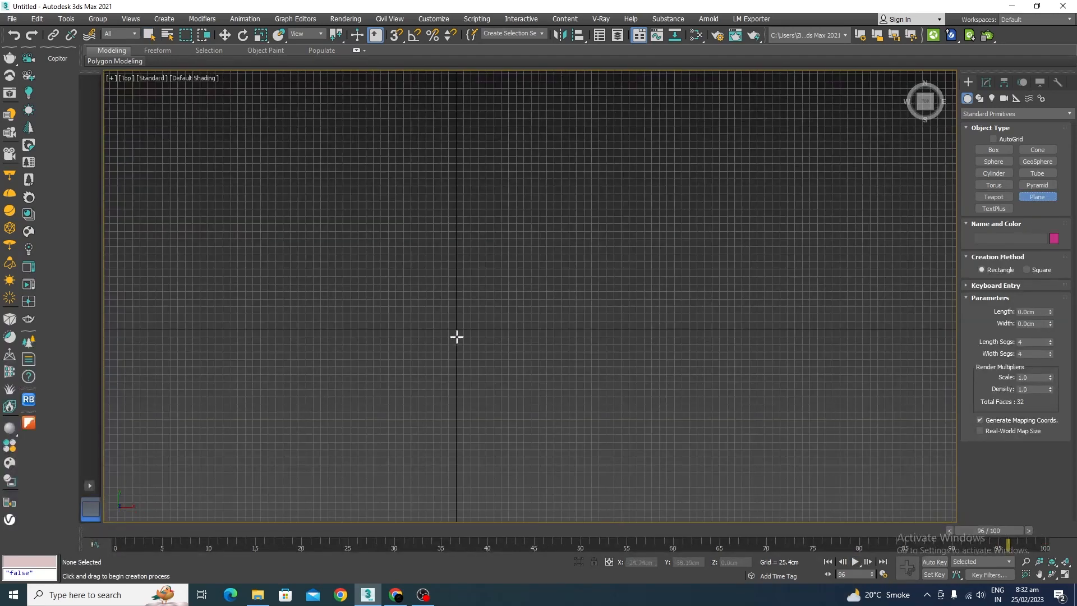
{"action": "left_click_drag", "start_coordinate": [230, 238], "coordinate": [868, 436]}
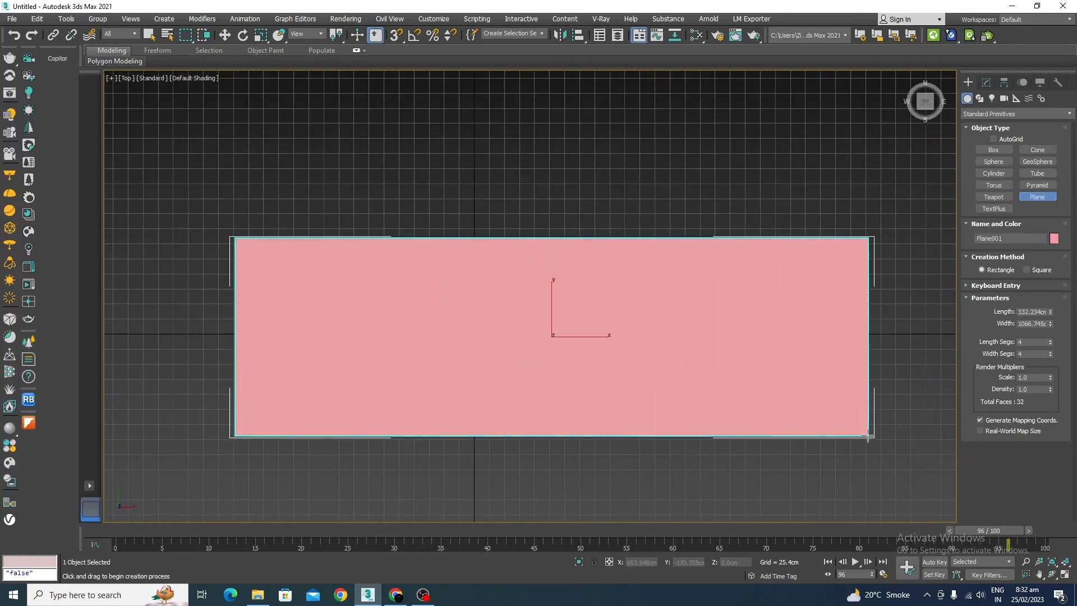
{"action": "right_click", "coordinate": [868, 435]}
Step: Set the plane's length to 350 cm and its width to 1200 cm
{"action": "left_click", "coordinate": [987, 83]}
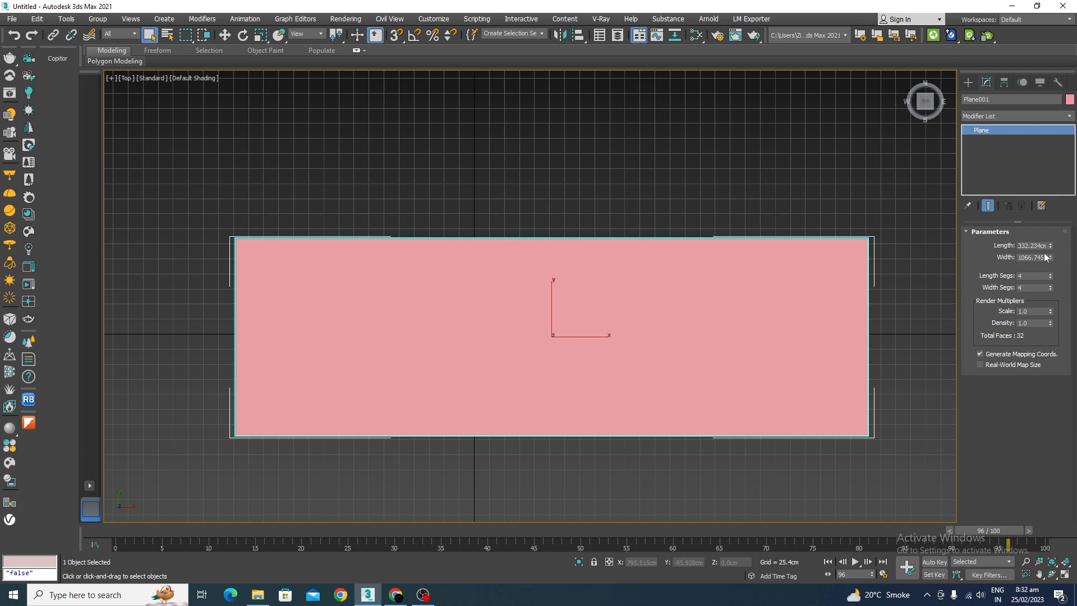
{"action": "left_click_drag", "start_coordinate": [1045, 246], "coordinate": [981, 251]}
{"action": "type", "text": "35000"}
{"action": "key", "text": "Return"}
{"action": "type", "text": "350"}
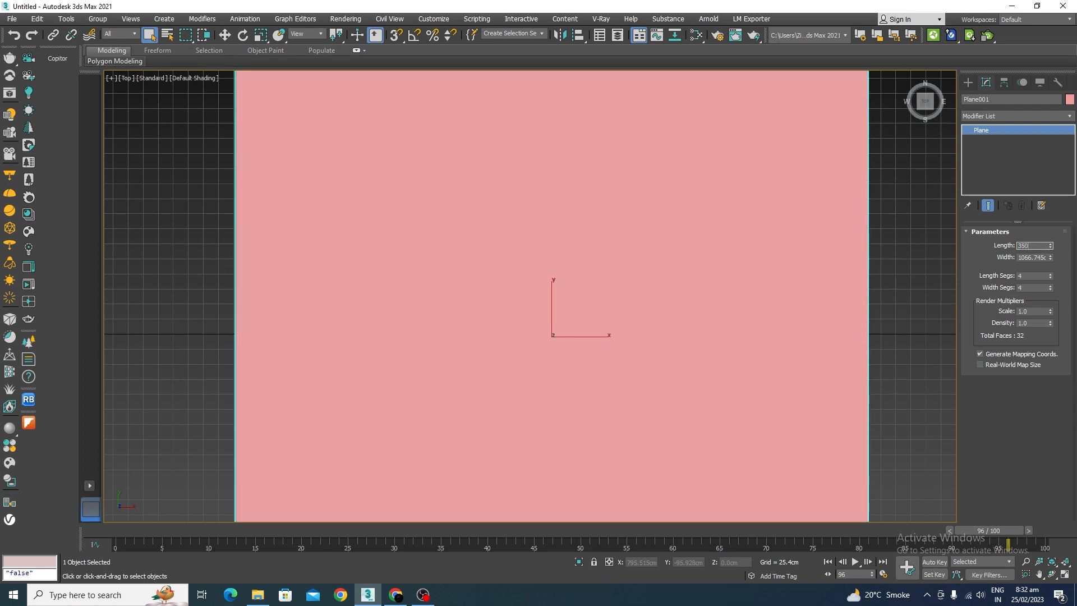
{"action": "key", "text": "Return"}
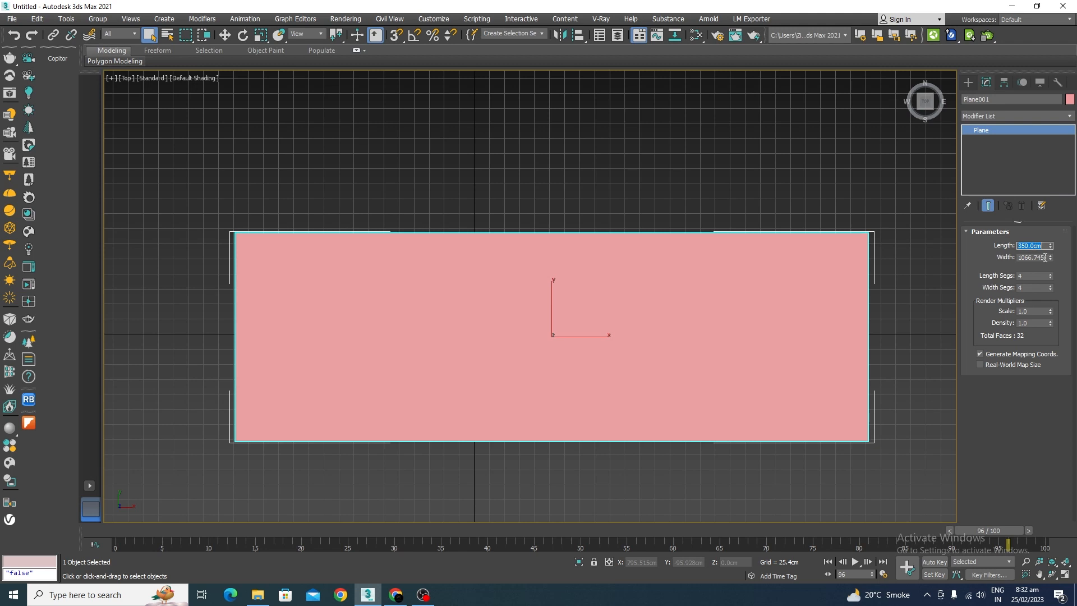
{"action": "left_click_drag", "start_coordinate": [1045, 258], "coordinate": [1012, 262]}
{"action": "type", "text": "12m"}
{"action": "key", "text": "Return"}
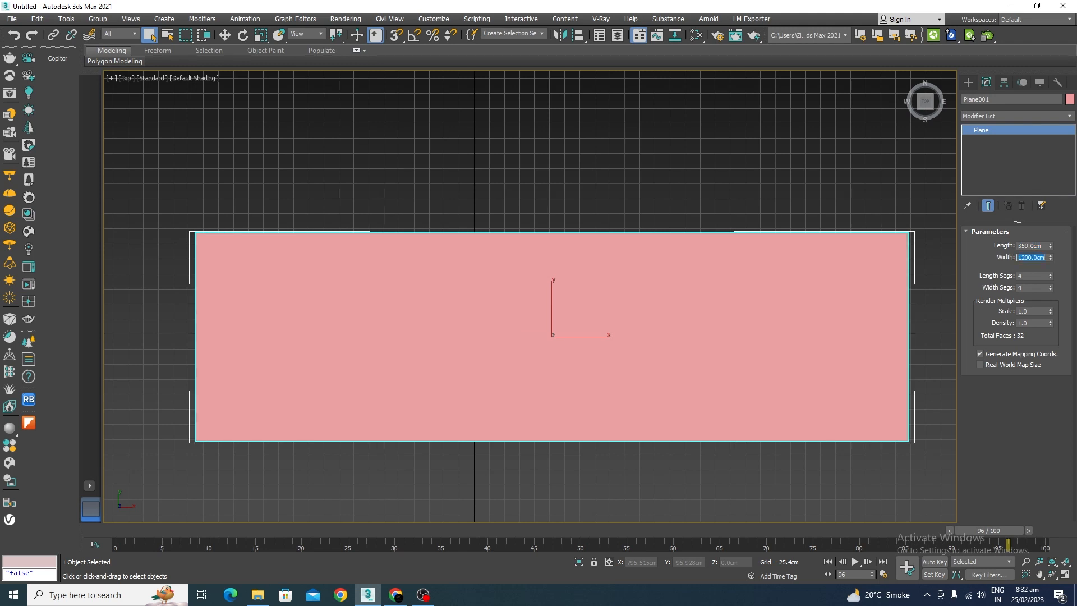
{"action": "scroll", "coordinate": [522, 243], "scroll_direction": "down", "scroll_amount": 3}
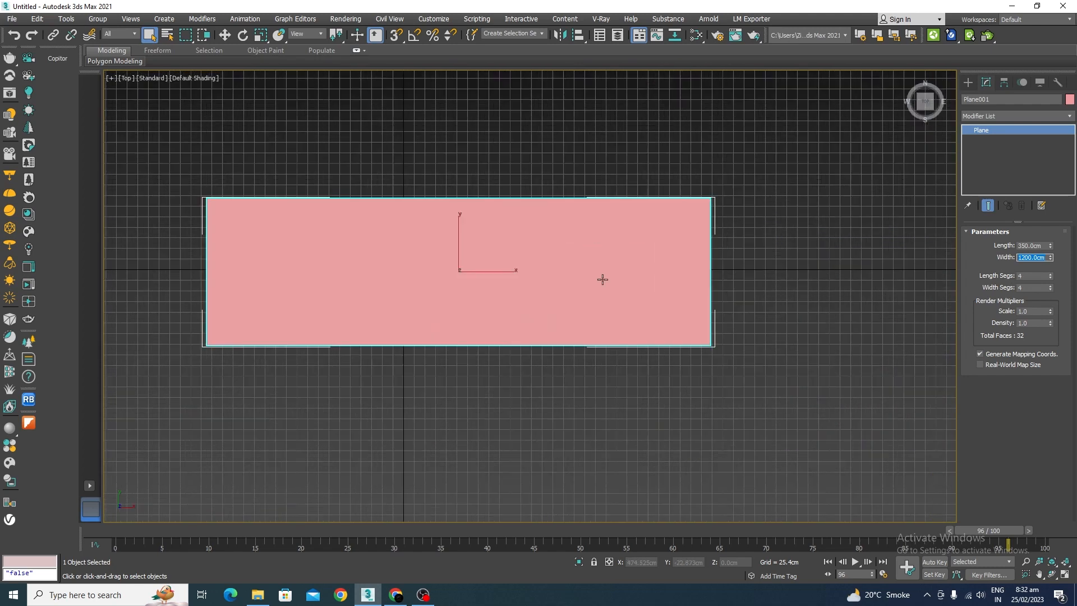
{"action": "left_click", "coordinate": [816, 275]}
{"action": "scroll", "coordinate": [628, 265], "scroll_direction": "up", "scroll_amount": 2}
{"action": "left_click", "coordinate": [628, 263]}
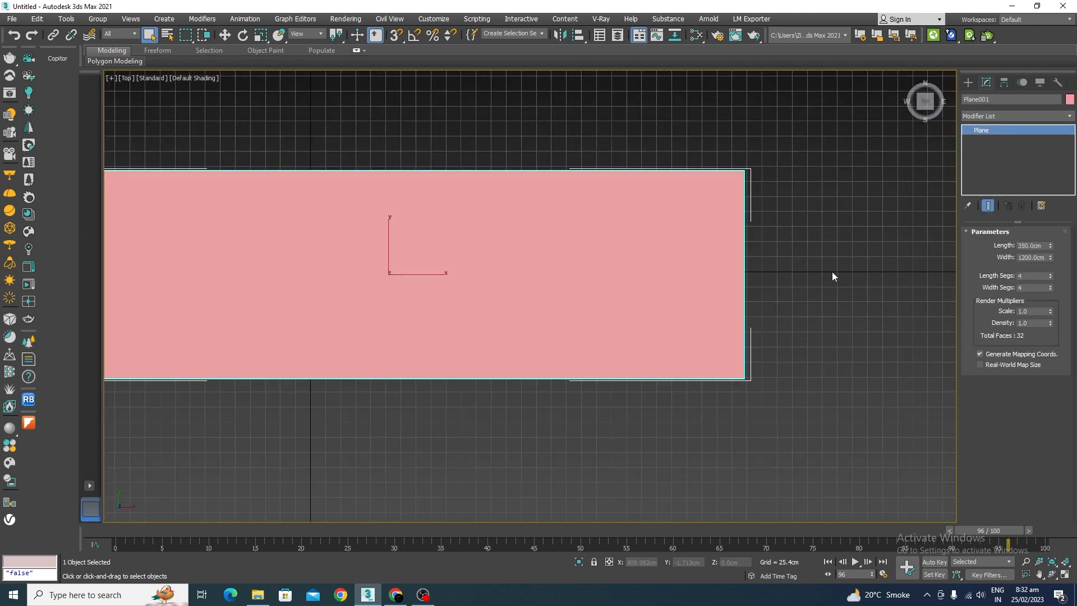
{"action": "scroll", "coordinate": [833, 276], "scroll_direction": "down", "scroll_amount": 3}
{"action": "left_click", "coordinate": [819, 282]}
{"action": "left_click", "coordinate": [683, 279]}
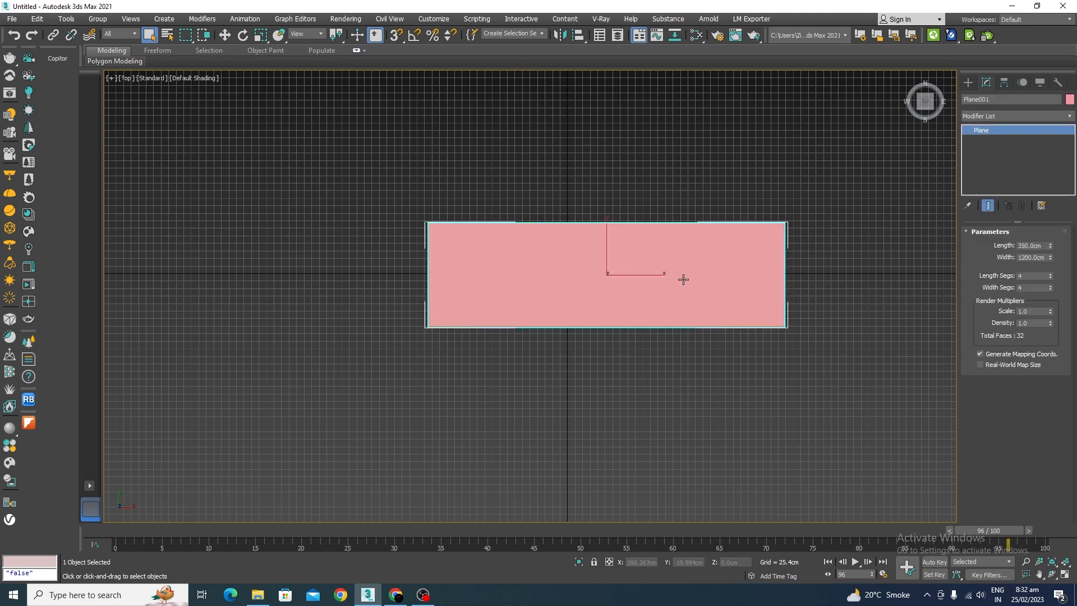
Step: Set the plane's width segments to 20 and display its edged faces
{"action": "double_click", "coordinate": [1029, 287]}
{"action": "left_click", "coordinate": [876, 392]}
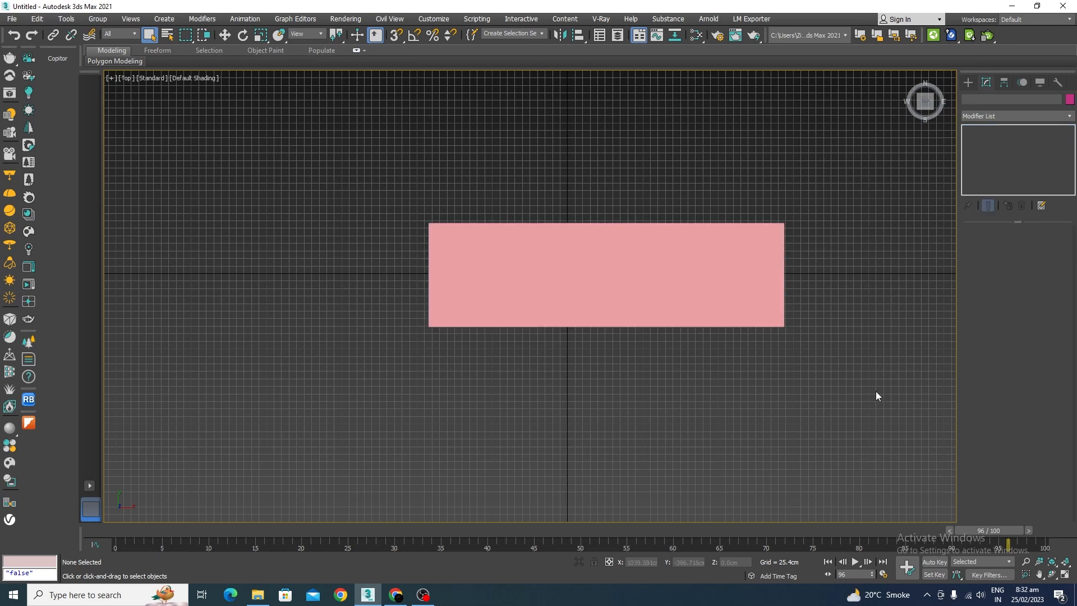
{"action": "key", "text": "F4"}
{"action": "scroll", "coordinate": [649, 276], "scroll_direction": "up", "scroll_amount": 3}
{"action": "left_click", "coordinate": [649, 279]}
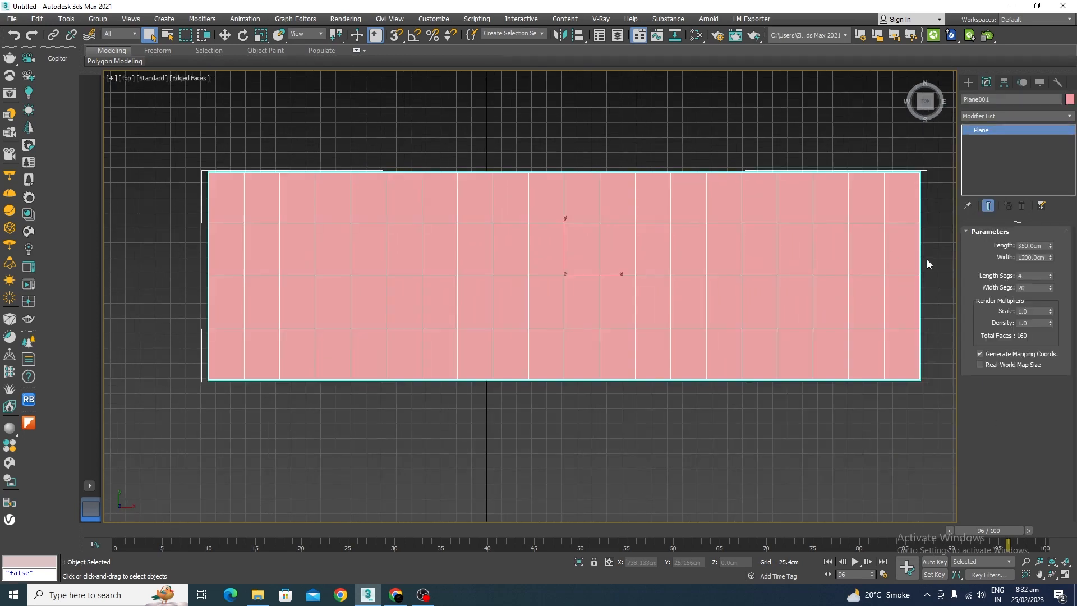
Step: Set the plane's width segments to 100
{"action": "double_click", "coordinate": [1022, 287]}
{"action": "type", "text": "100"}
{"action": "key", "text": "Return"}
{"action": "scroll", "coordinate": [577, 240], "scroll_direction": "down", "scroll_amount": 2}
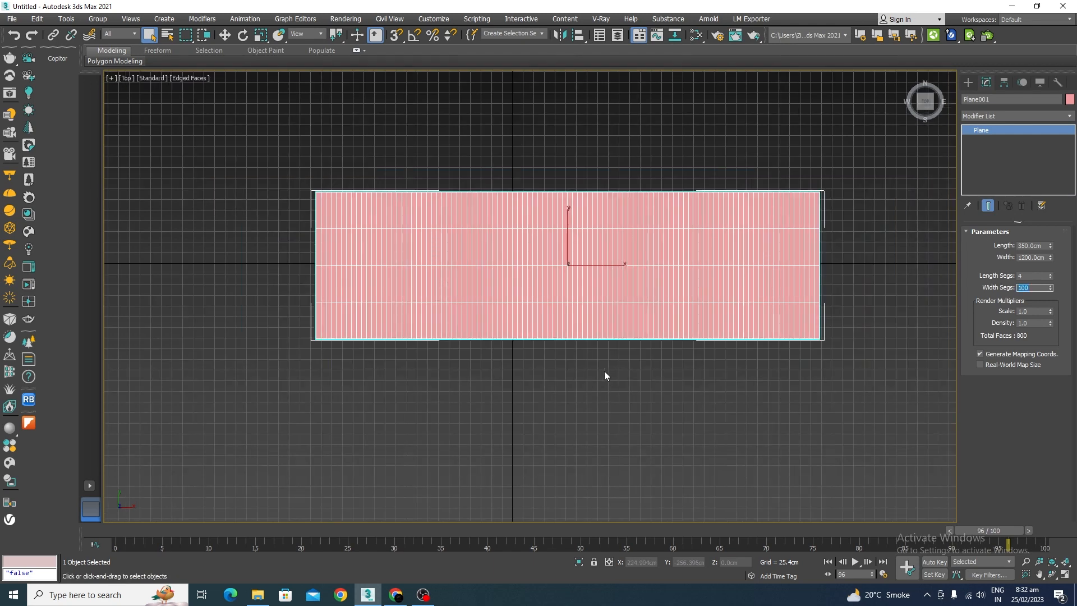
{"action": "middle_click_drag", "start_coordinate": [582, 449], "coordinate": [639, 390]}
{"action": "scroll", "coordinate": [519, 370], "scroll_direction": "down", "scroll_amount": 2}
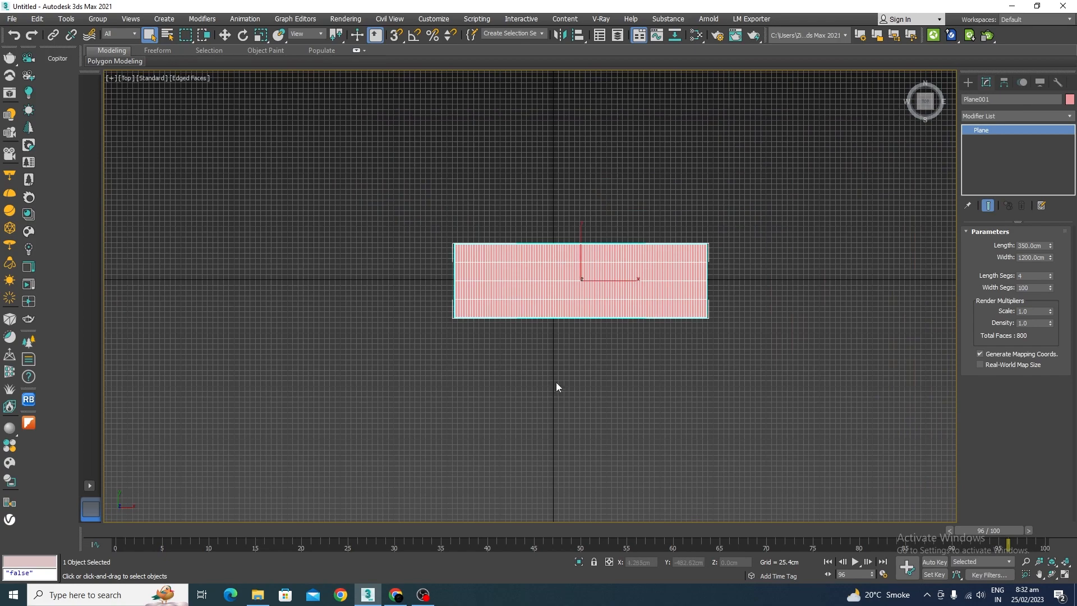
Step: Orient the view to show the plane at an angle from above and hide the grid
{"action": "middle_click_drag", "start_coordinate": [557, 382], "coordinate": [603, 322], "text": "alt"}
{"action": "scroll", "coordinate": [681, 260], "scroll_direction": "up", "scroll_amount": 4}
{"action": "scroll", "coordinate": [681, 260], "scroll_direction": "down", "scroll_amount": 2}
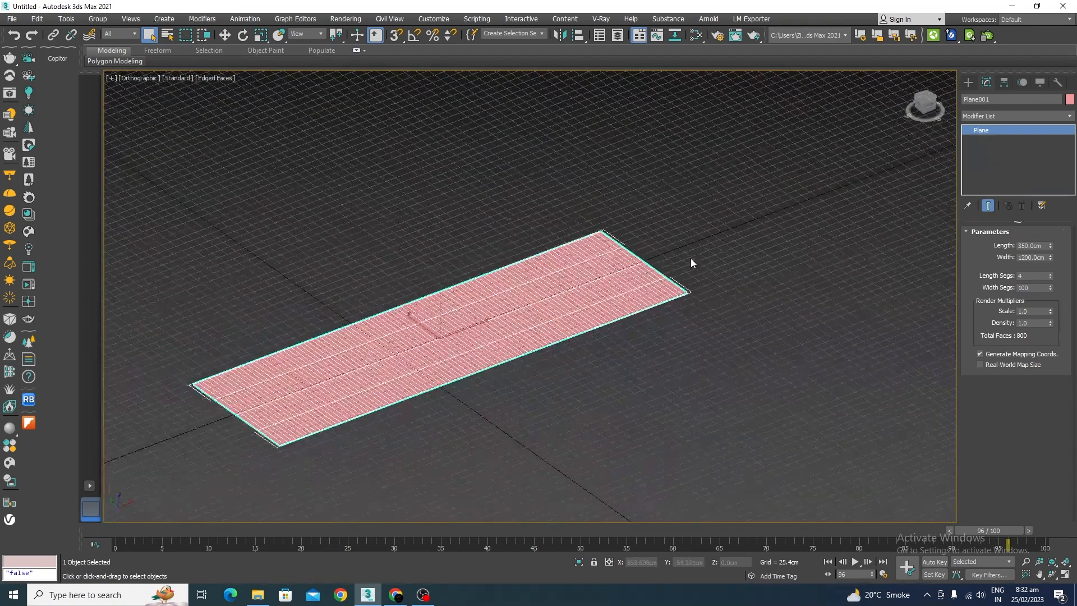
{"action": "key", "text": "g"}
{"action": "scroll", "coordinate": [691, 258], "scroll_direction": "down", "scroll_amount": 3}
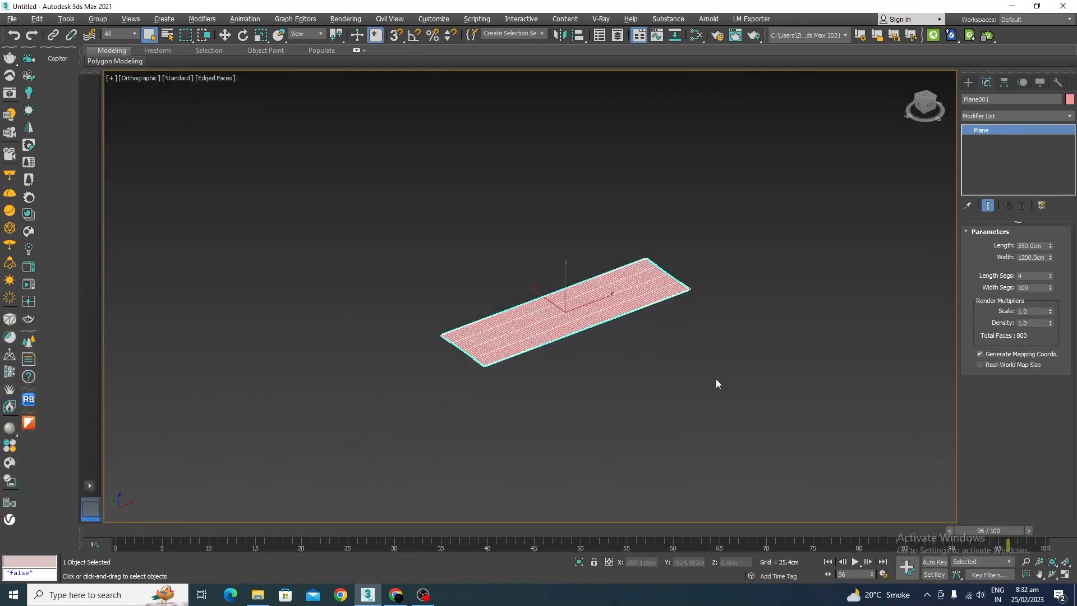
{"action": "mouse_move", "coordinate": [715, 384]}
{"action": "middle_mouse_down", "text": "alt"}
{"action": "mouse_move", "coordinate": [685, 347]}
{"action": "mouse_move", "coordinate": [711, 396]}
{"action": "middle_mouse_up", "text": "alt"}
{"action": "scroll", "coordinate": [633, 250], "scroll_direction": "up", "scroll_amount": 3}
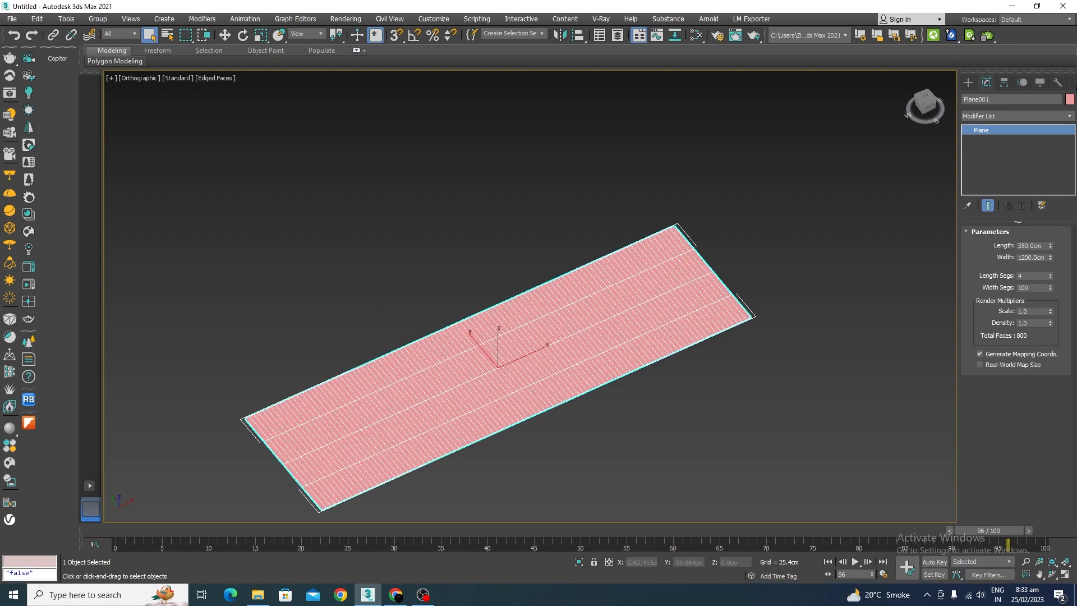
Step: Apply a Bend modifier to the plane with a 1000-degree angle along the X axis
{"action": "left_click", "coordinate": [1069, 116]}
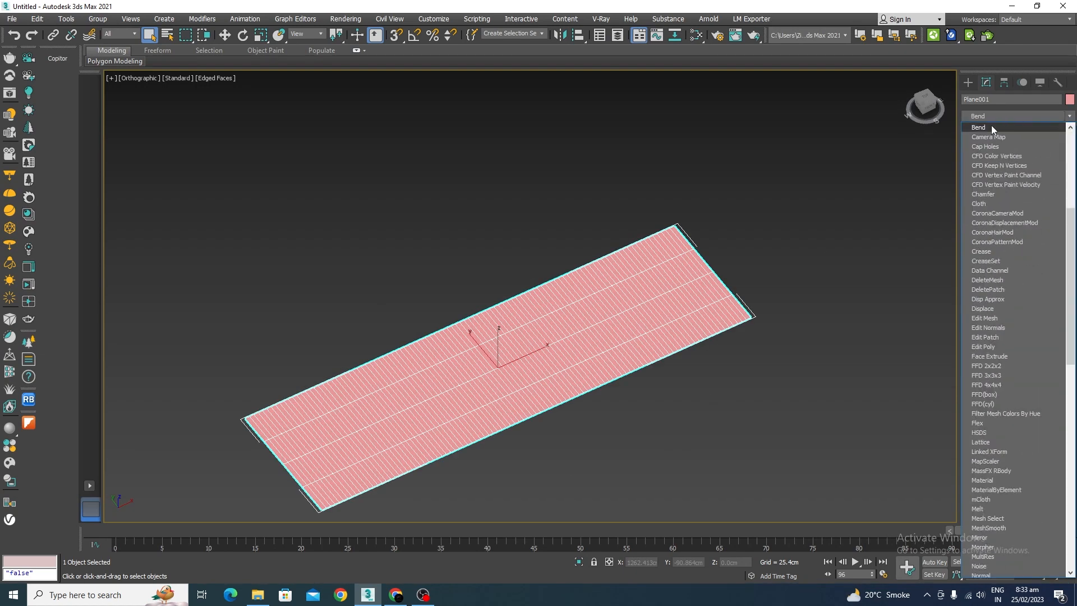
{"action": "left_click", "coordinate": [992, 127]}
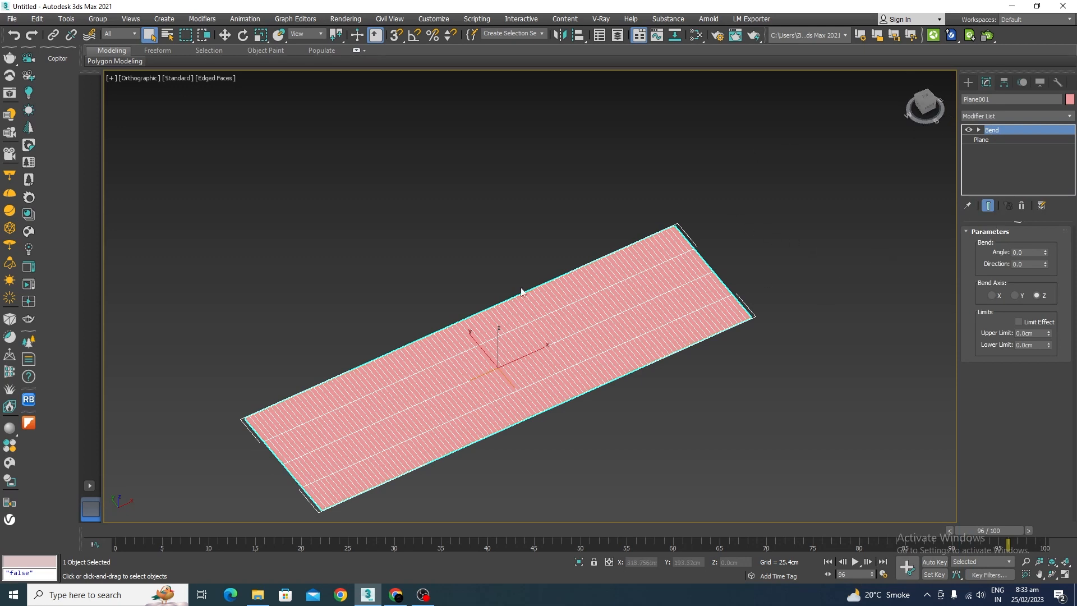
{"action": "double_click", "coordinate": [1026, 253]}
{"action": "left_click", "coordinate": [992, 296]}
Step: Inspect the rolled plane from several angles with the Move tool active to show its axes
{"action": "scroll", "coordinate": [546, 354], "scroll_direction": "up", "scroll_amount": 5}
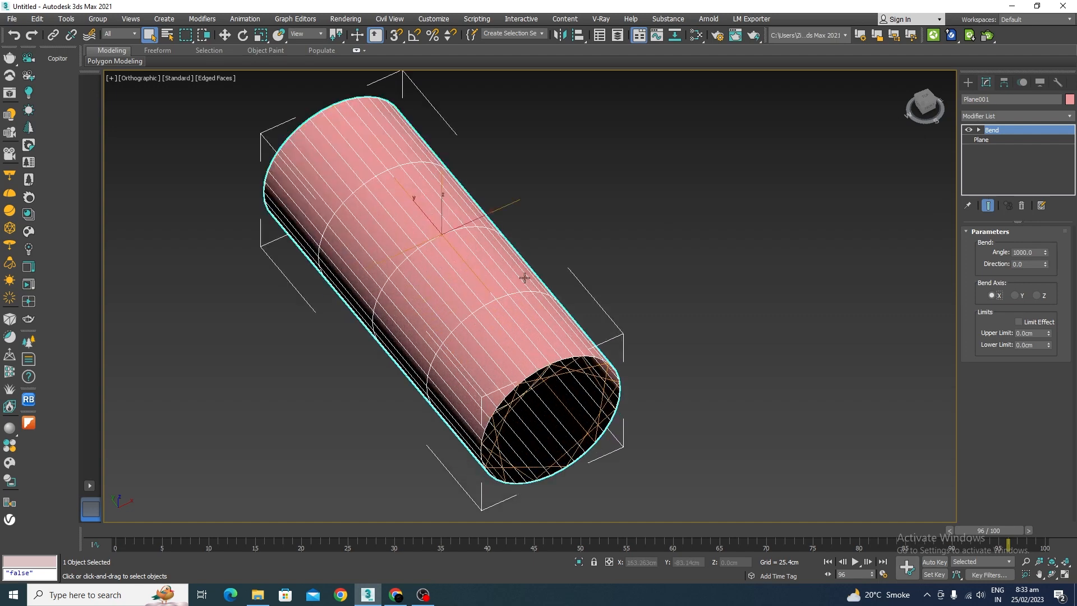
{"action": "scroll", "coordinate": [662, 364], "scroll_direction": "down", "scroll_amount": 5}
{"action": "middle_click_drag", "start_coordinate": [664, 365], "coordinate": [610, 327], "text": "alt"}
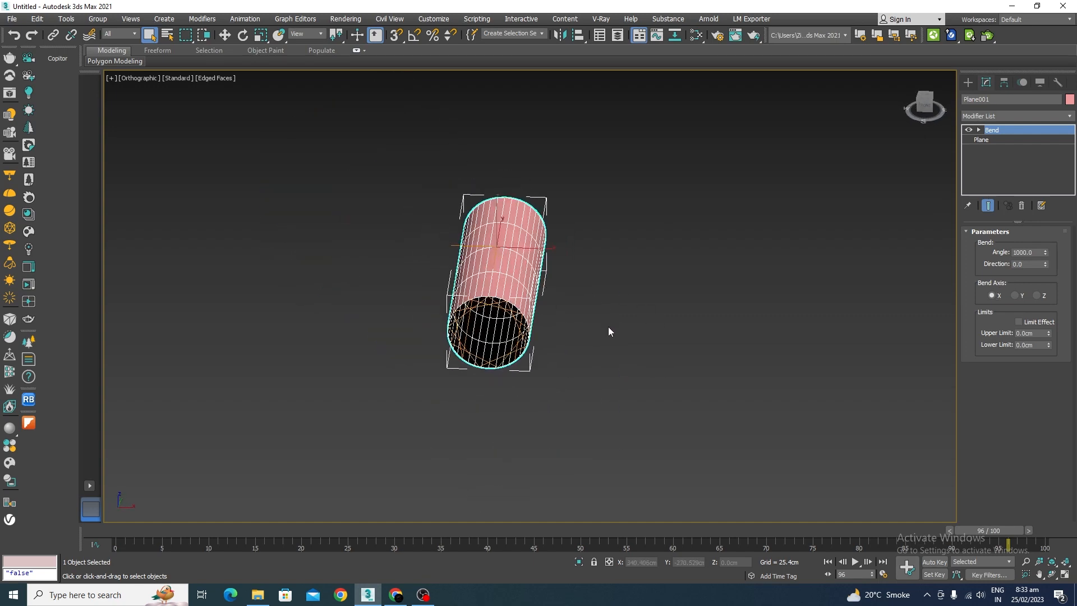
{"action": "key", "text": "w"}
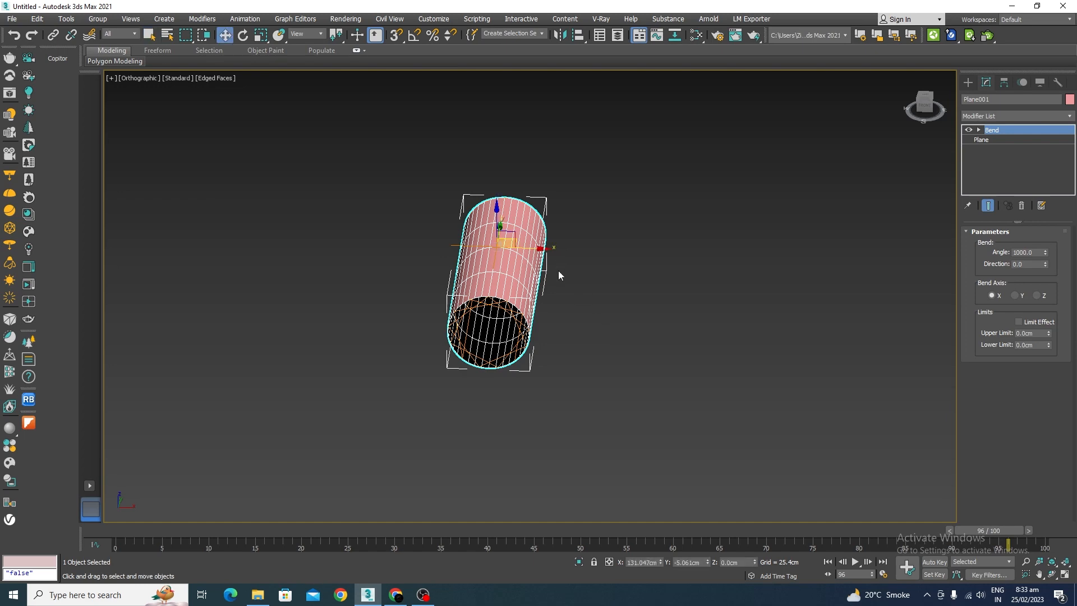
{"action": "middle_click_drag", "start_coordinate": [559, 275], "coordinate": [519, 260], "text": "alt"}
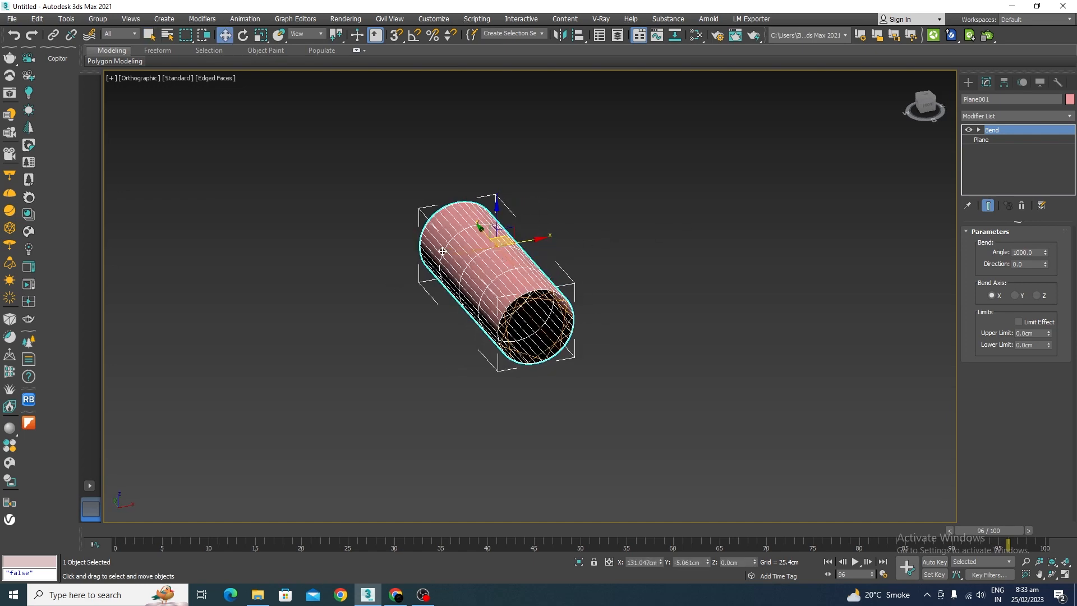
{"action": "scroll", "coordinate": [525, 252], "scroll_direction": "up", "scroll_amount": 5}
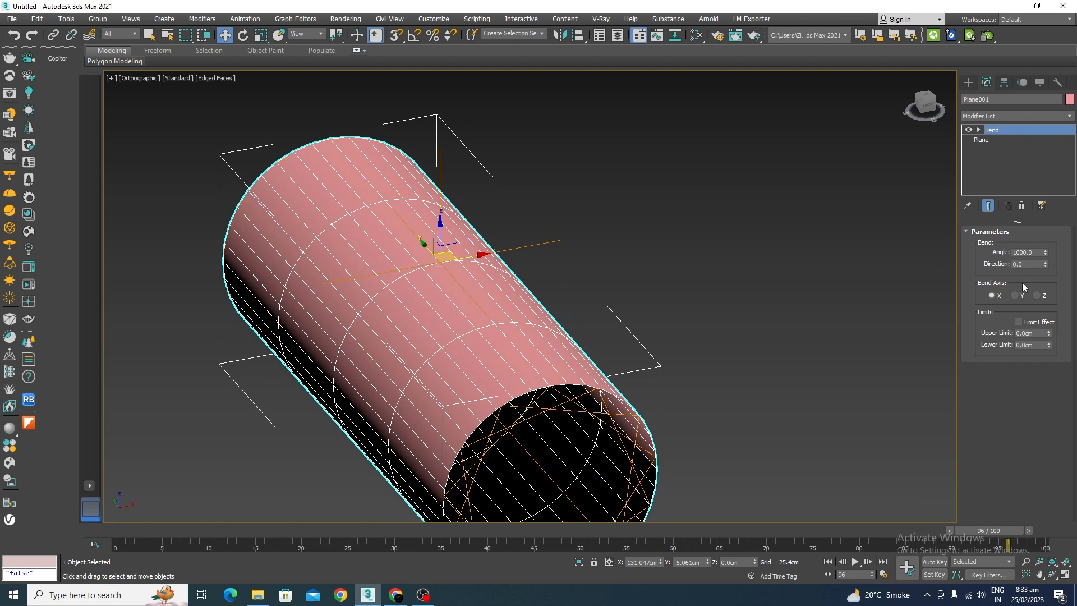
{"action": "scroll", "coordinate": [682, 387], "scroll_direction": "down", "scroll_amount": 5}
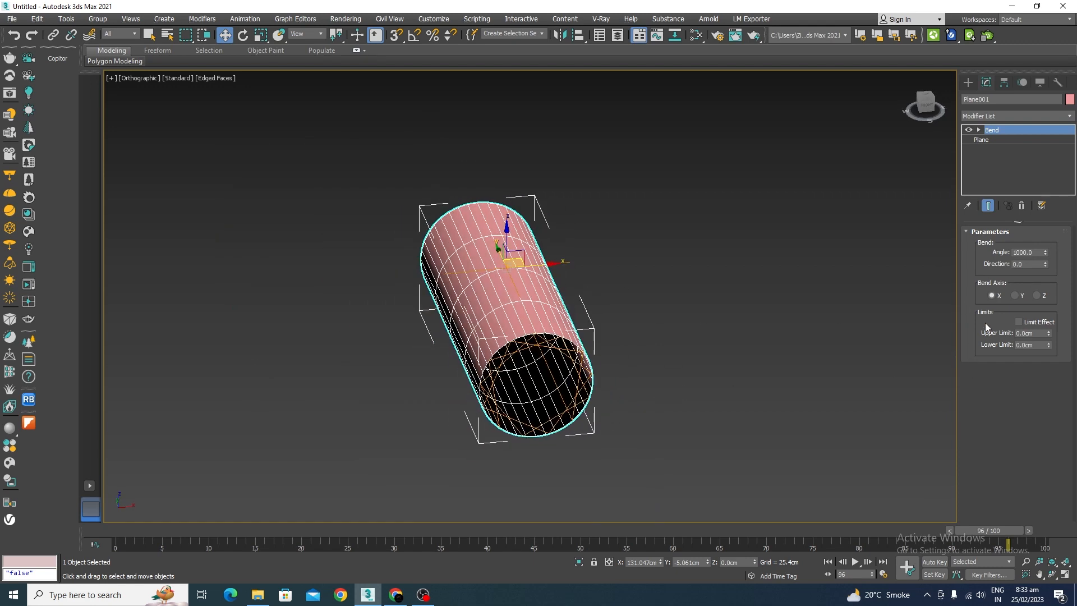
Step: Turn on the Bend modifier's Limit Effect and set its upper limit to 800 cm
{"action": "double_click", "coordinate": [1018, 265]}
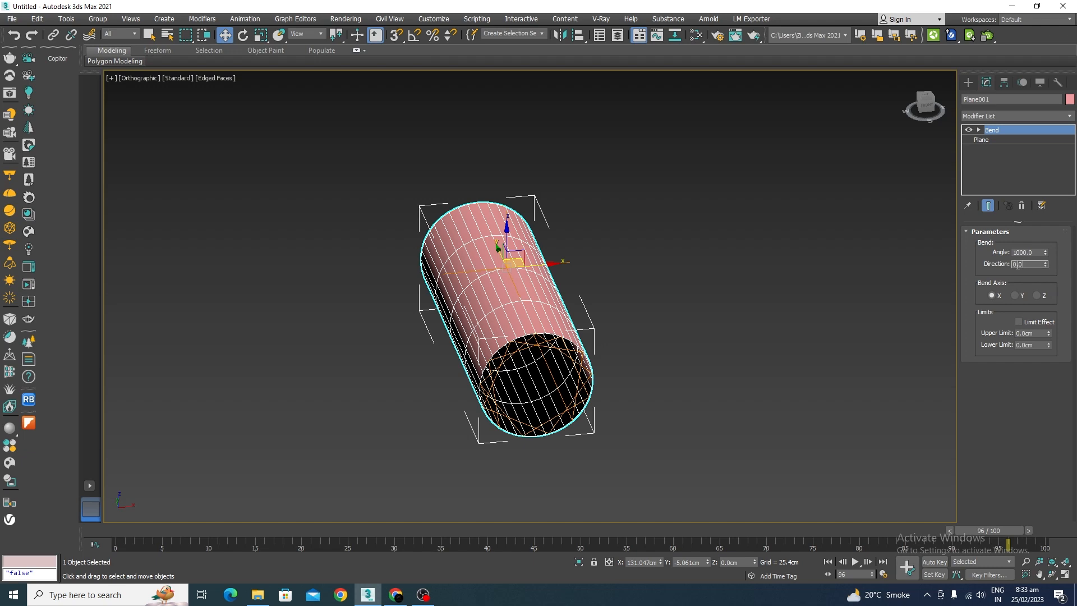
{"action": "left_click", "coordinate": [1019, 322]}
{"action": "double_click", "coordinate": [1034, 333]}
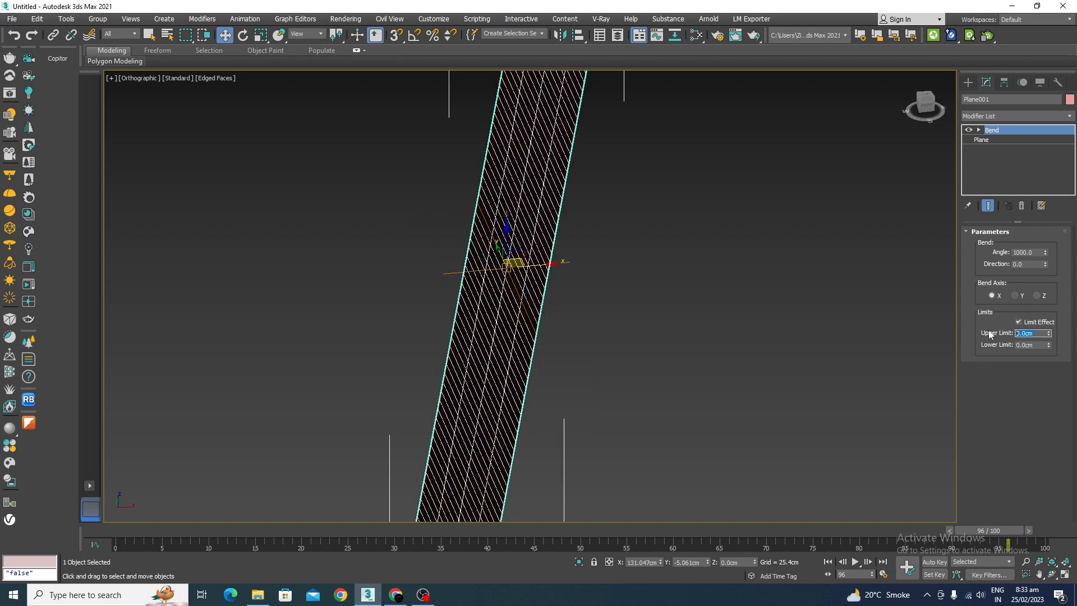
{"action": "type", "text": "800"}
{"action": "key", "text": "Return"}
{"action": "scroll", "coordinate": [756, 271], "scroll_direction": "down", "scroll_amount": 5}
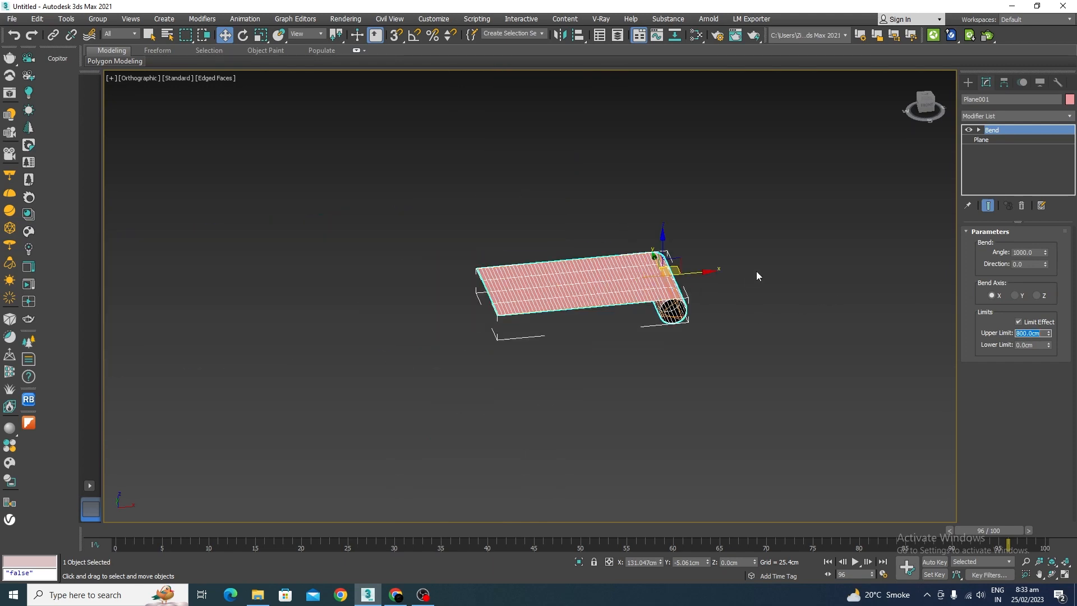
{"action": "scroll", "coordinate": [673, 292], "scroll_direction": "up", "scroll_amount": 3}
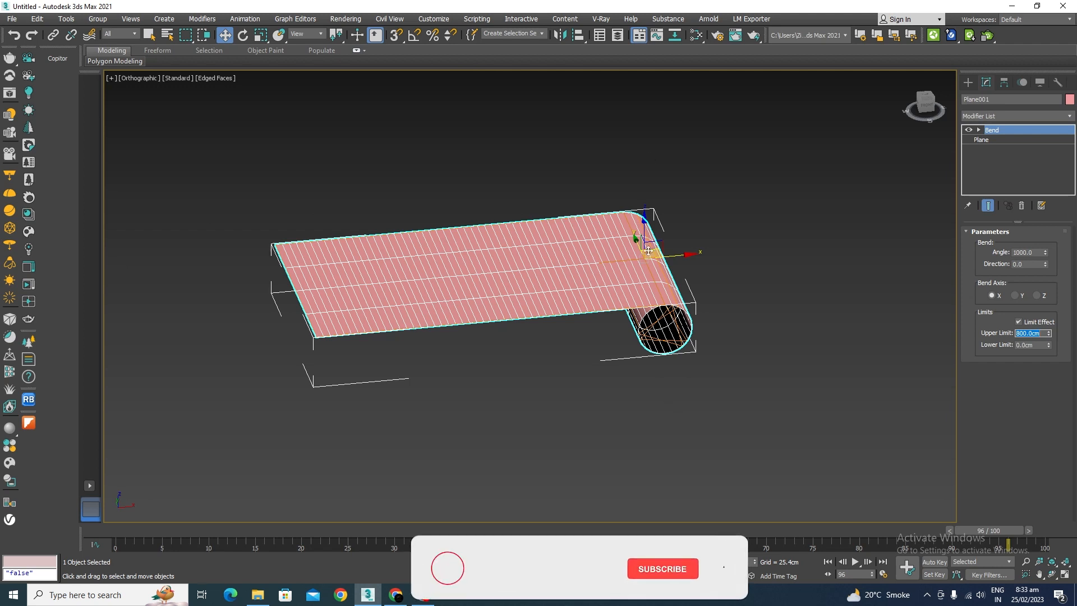
Step: Set the bend direction to 180 so the plane curls upward
{"action": "double_click", "coordinate": [1026, 265]}
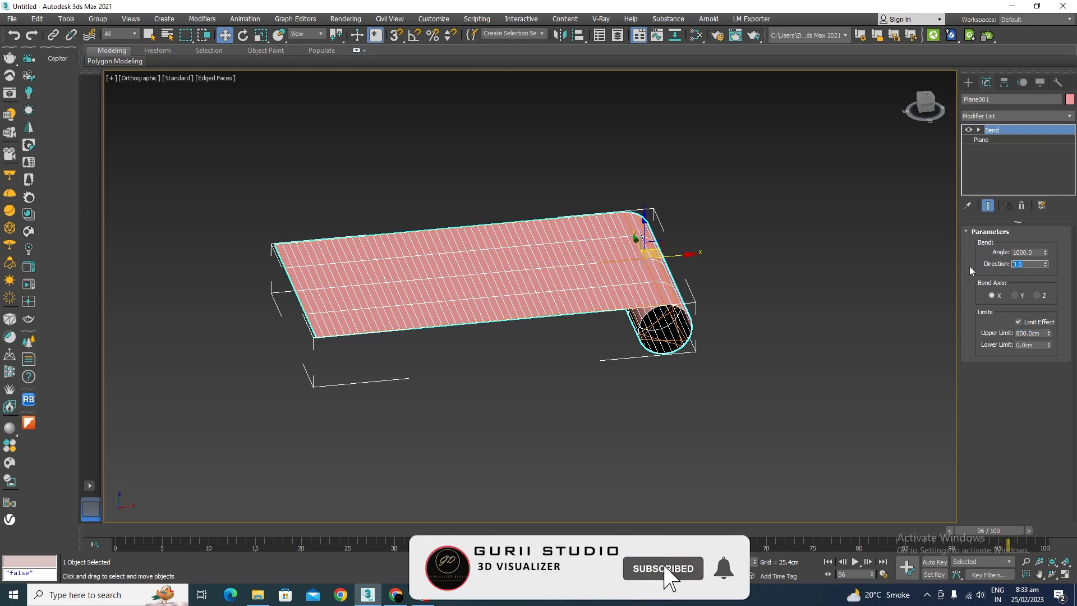
{"action": "type", "text": "180"}
{"action": "key", "text": "Return"}
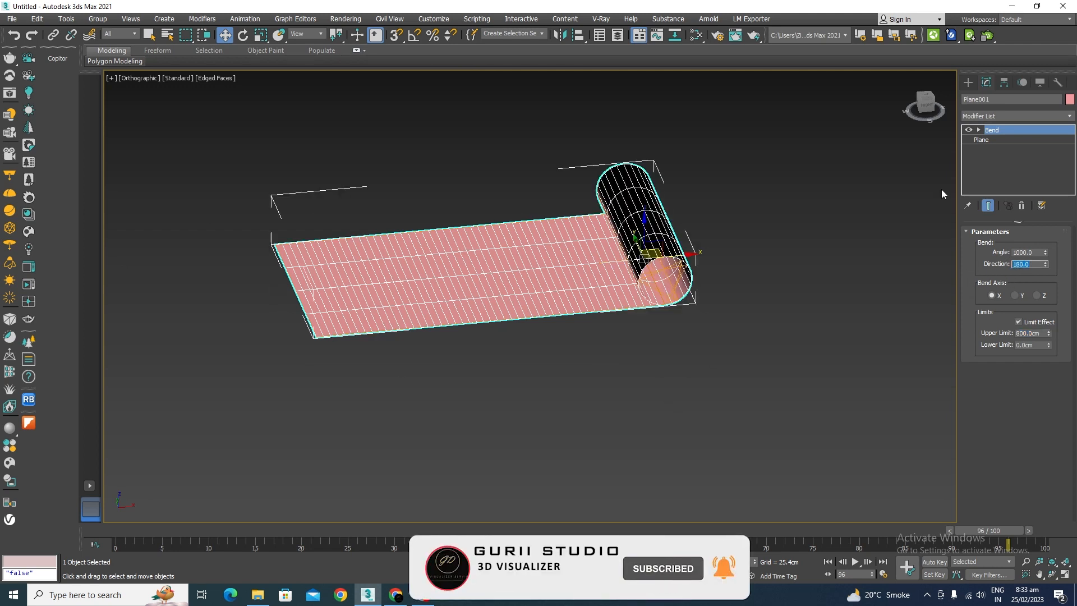
{"action": "middle_click_drag", "start_coordinate": [716, 233], "coordinate": [713, 265]}
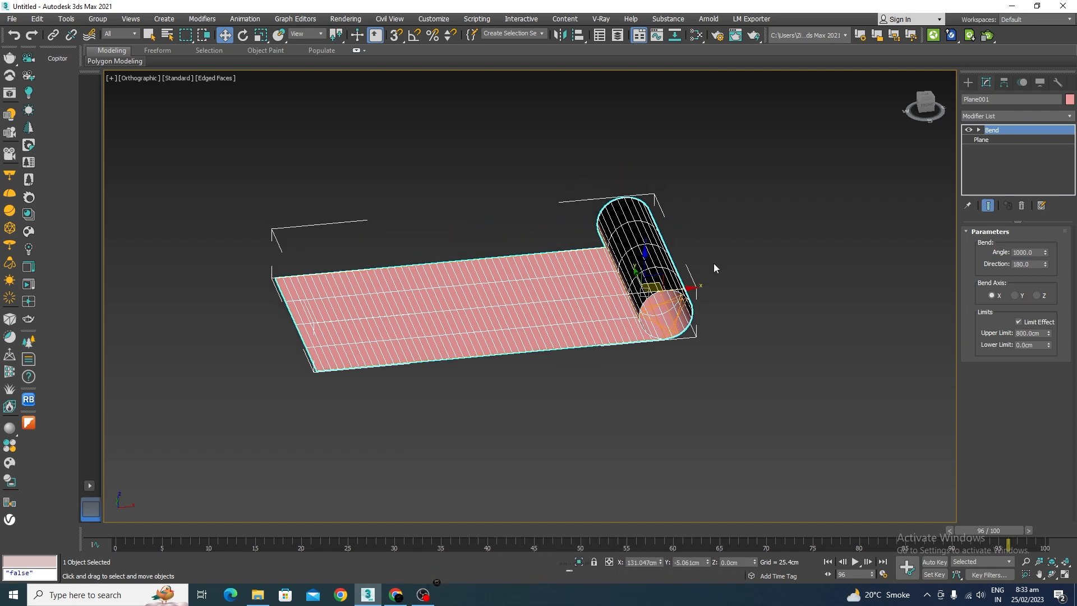
Step: Select the Bend modifier's gizmo and move it along X to about -431 cm, rolling the plane toward its opposite end
{"action": "left_click", "coordinate": [979, 131]}
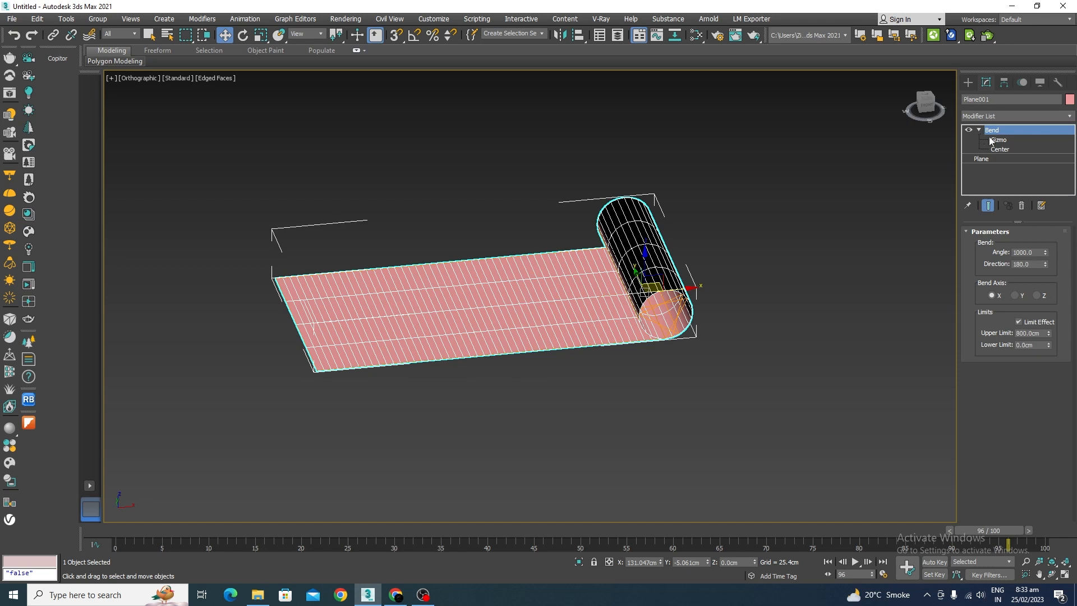
{"action": "left_click", "coordinate": [999, 140]}
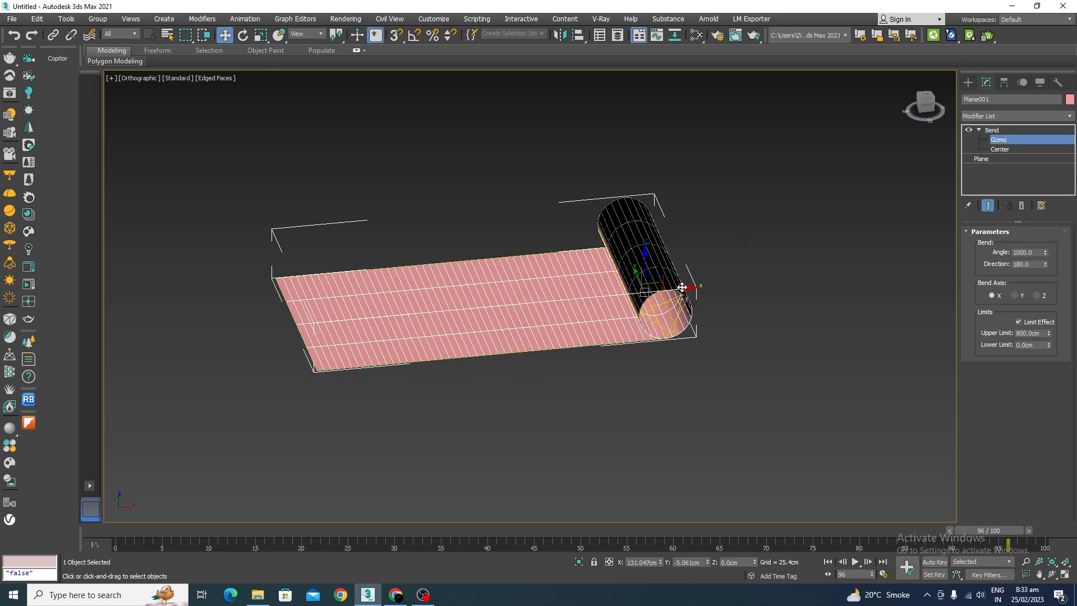
{"action": "left_click_drag", "start_coordinate": [686, 288], "coordinate": [352, 281]}
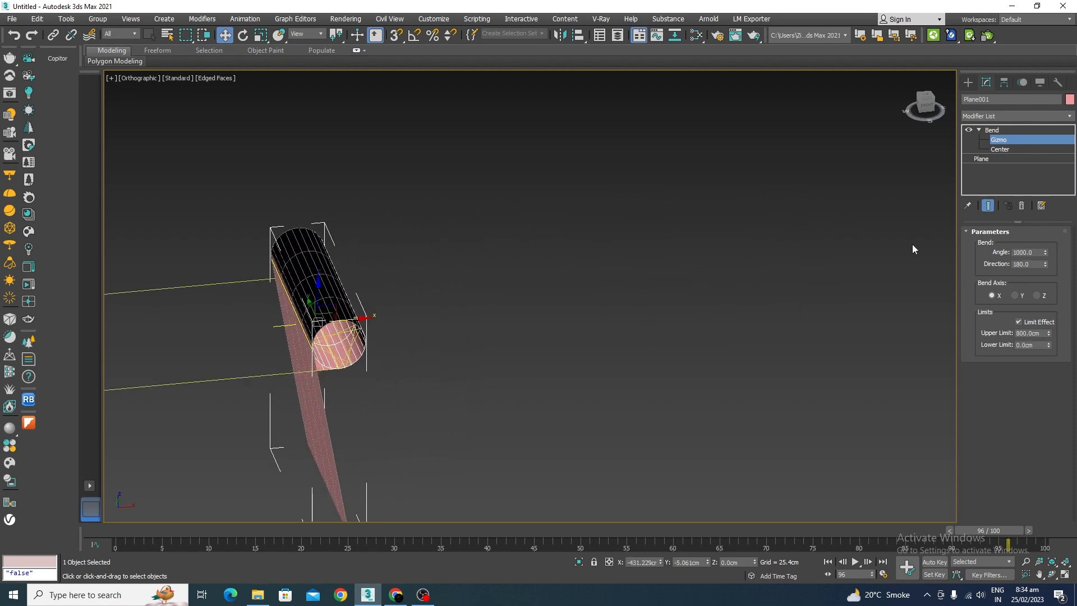
Step: Try an upper limit of 792 cm on the bend, then set it back to 800 cm
{"action": "mouse_move", "coordinate": [1049, 333]}
{"action": "left_mouse_down"}
{"action": "mouse_move", "coordinate": [1047, 324]}
{"action": "mouse_move", "coordinate": [1047, 333]}
{"action": "left_mouse_up"}
{"action": "scroll", "coordinate": [437, 336], "scroll_direction": "down", "scroll_amount": 1}
{"action": "middle_click_drag", "start_coordinate": [471, 382], "coordinate": [466, 338]}
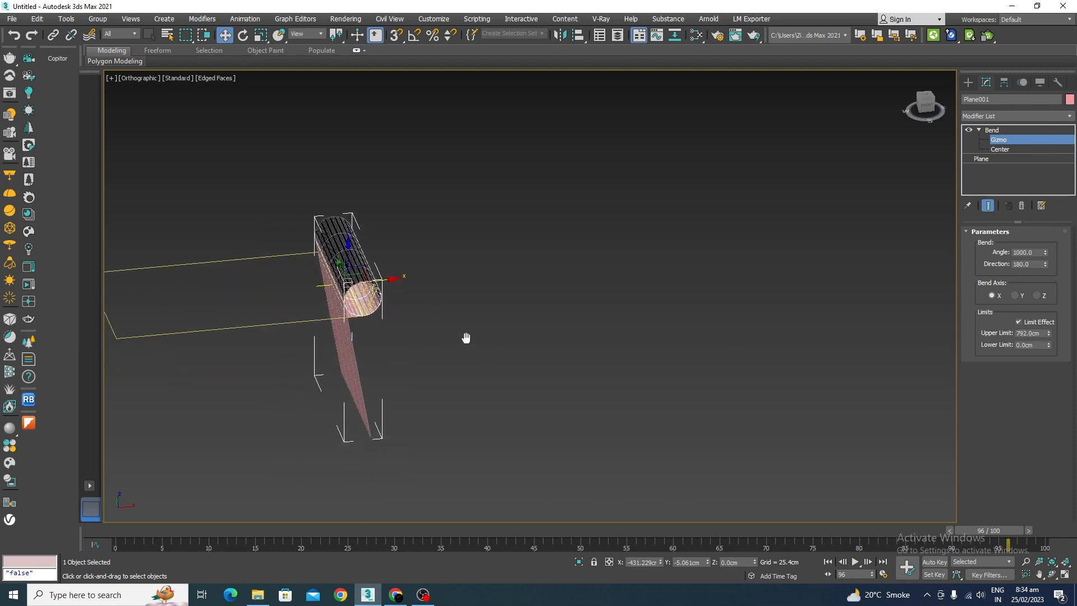
{"action": "scroll", "coordinate": [381, 301], "scroll_direction": "up", "scroll_amount": 2}
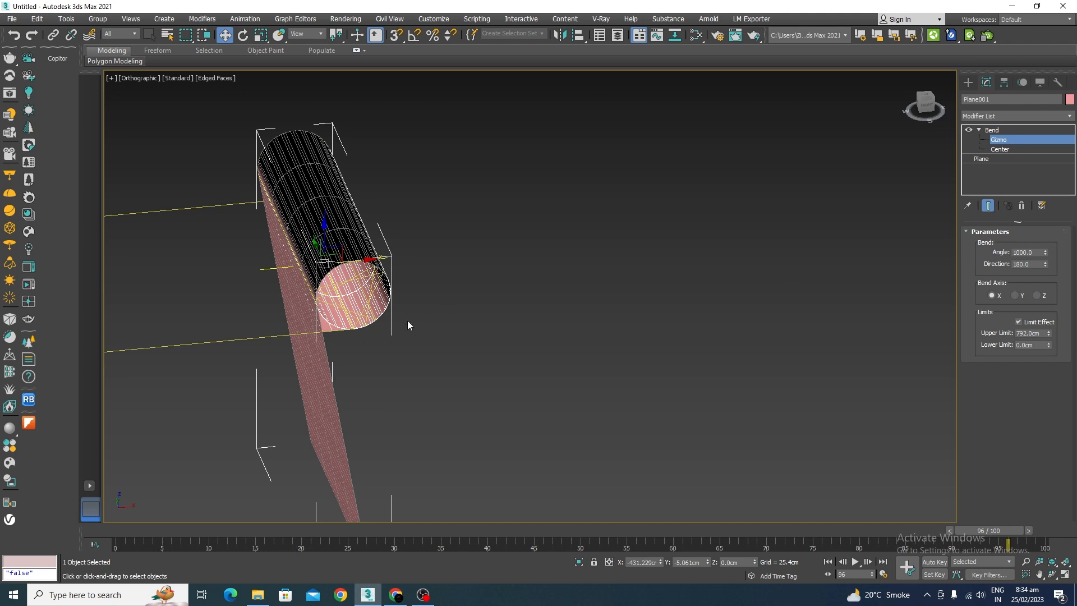
{"action": "left_click_drag", "start_coordinate": [1039, 334], "coordinate": [1005, 335]}
{"action": "type", "text": "800"}
{"action": "key", "text": "Return"}
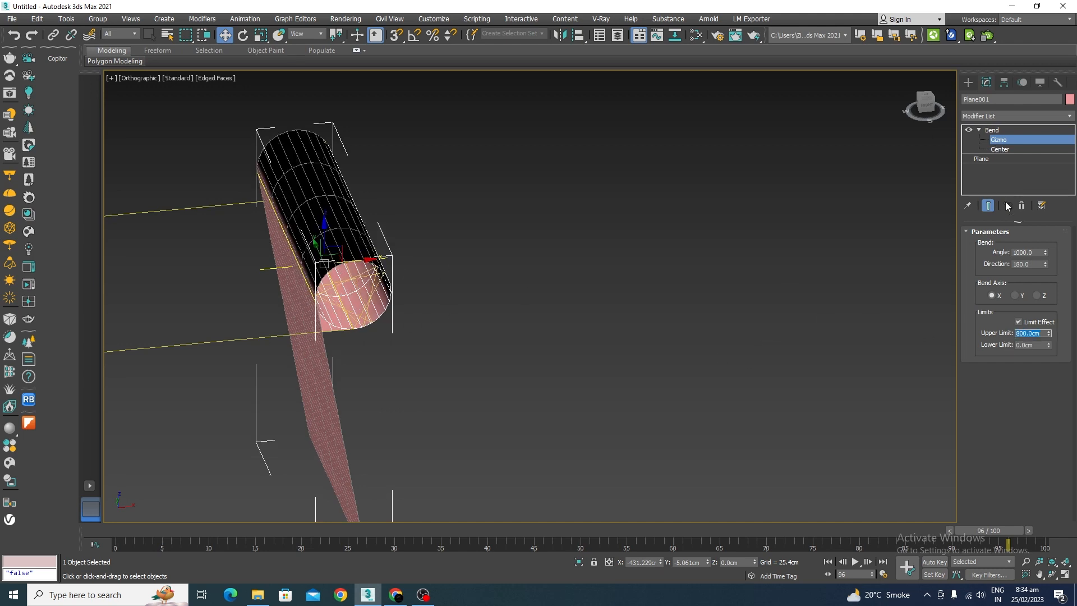
Step: Try a bend angle of about 1069 with the upper limit raised to about 1152 cm
{"action": "mouse_move", "coordinate": [1042, 252]}
{"action": "left_mouse_down"}
{"action": "mouse_move", "coordinate": [1043, 275]}
{"action": "mouse_move", "coordinate": [1033, 220]}
{"action": "mouse_move", "coordinate": [1029, 252]}
{"action": "left_mouse_up"}
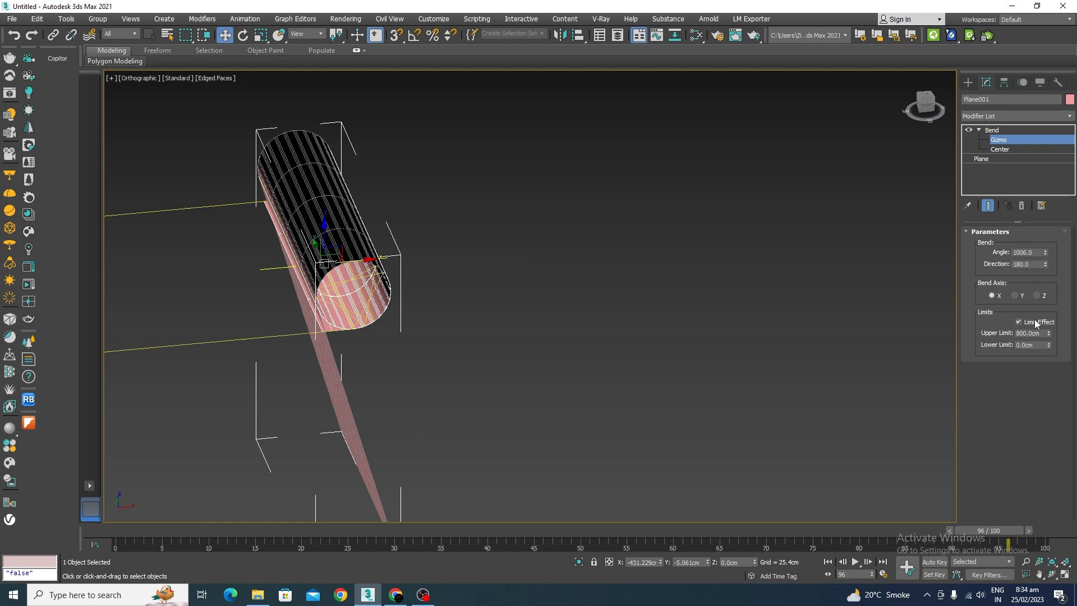
{"action": "left_click_drag", "start_coordinate": [1049, 336], "coordinate": [1040, 309]}
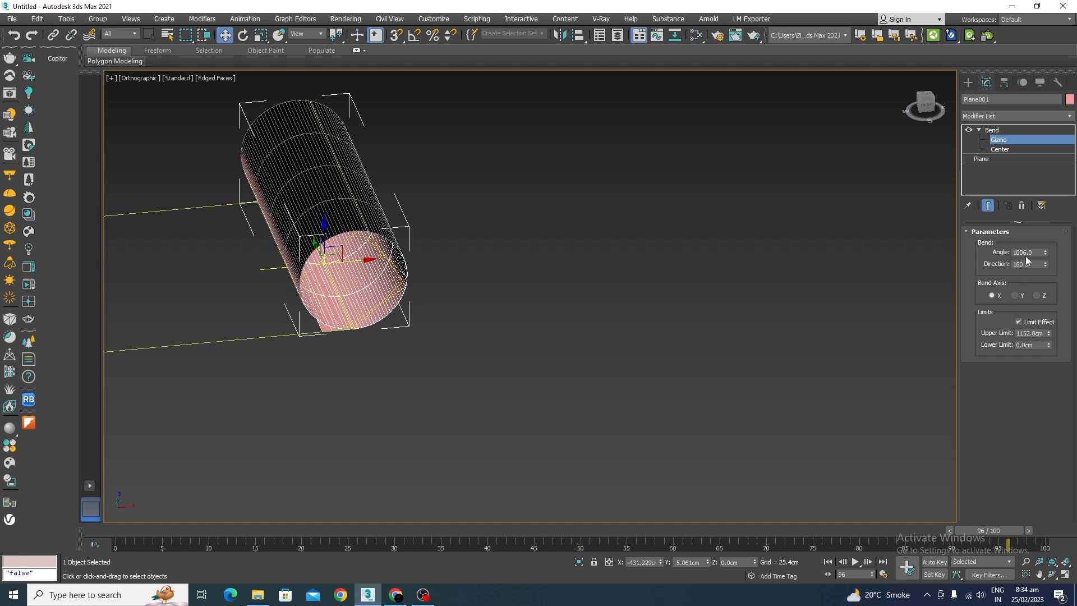
{"action": "left_click_drag", "start_coordinate": [1046, 253], "coordinate": [1040, 183]}
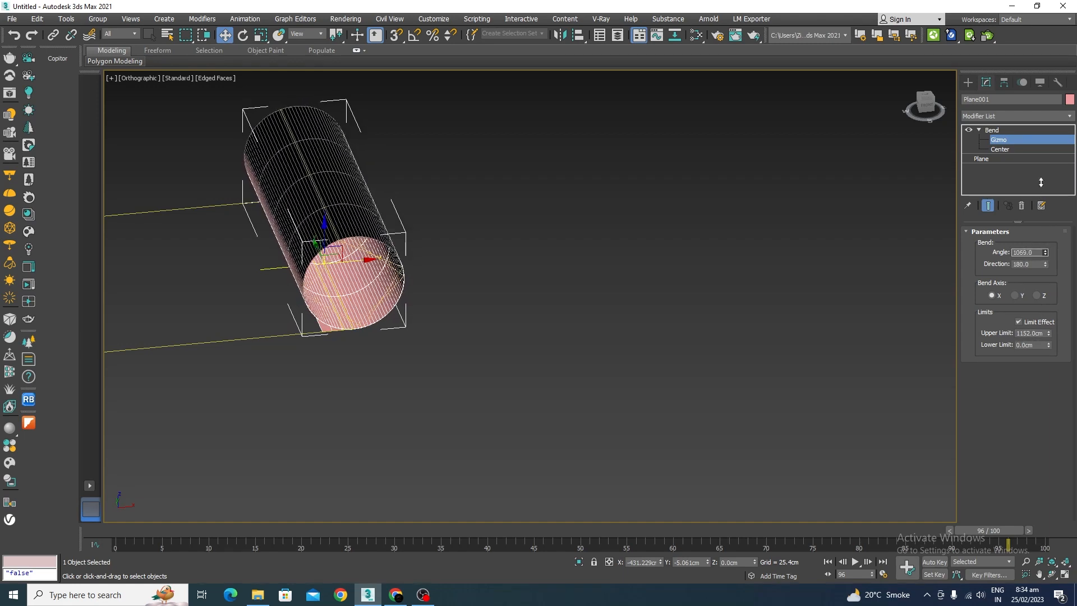
Step: Set the bend angle to 1500 and check the roll up close
{"action": "double_click", "coordinate": [1027, 252]}
{"action": "type", "text": "1500"}
{"action": "key", "text": "Return"}
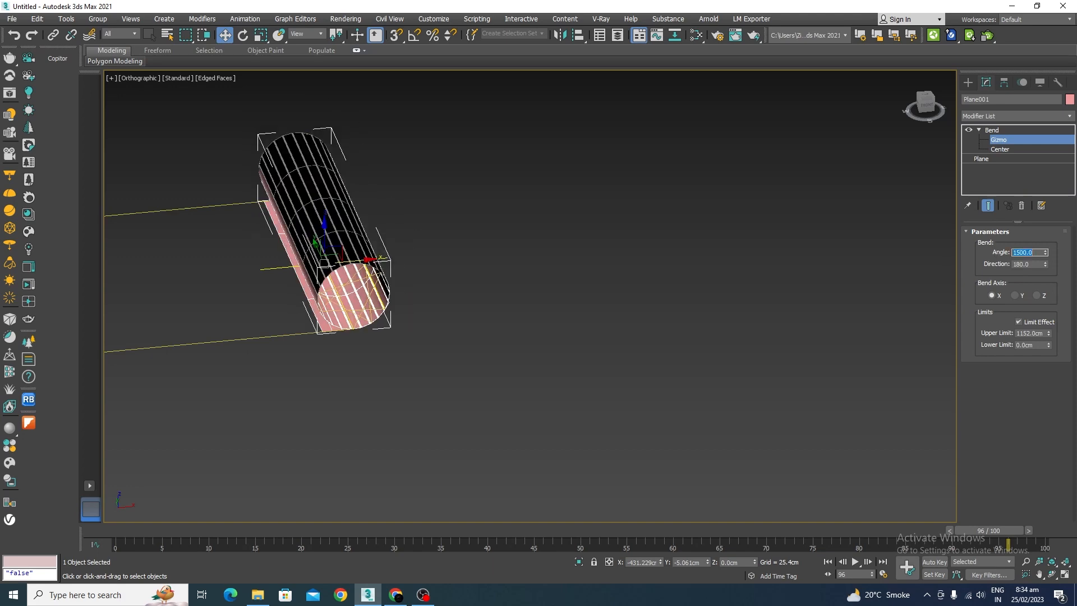
{"action": "scroll", "coordinate": [297, 280], "scroll_direction": "up", "scroll_amount": 5}
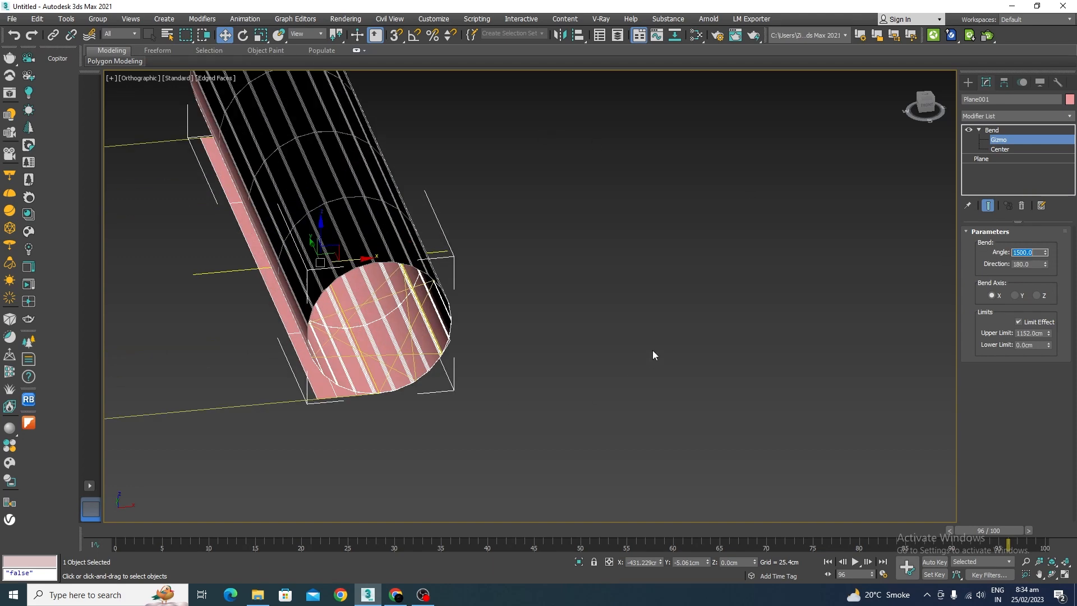
{"action": "scroll", "coordinate": [652, 350], "scroll_direction": "down", "scroll_amount": 3}
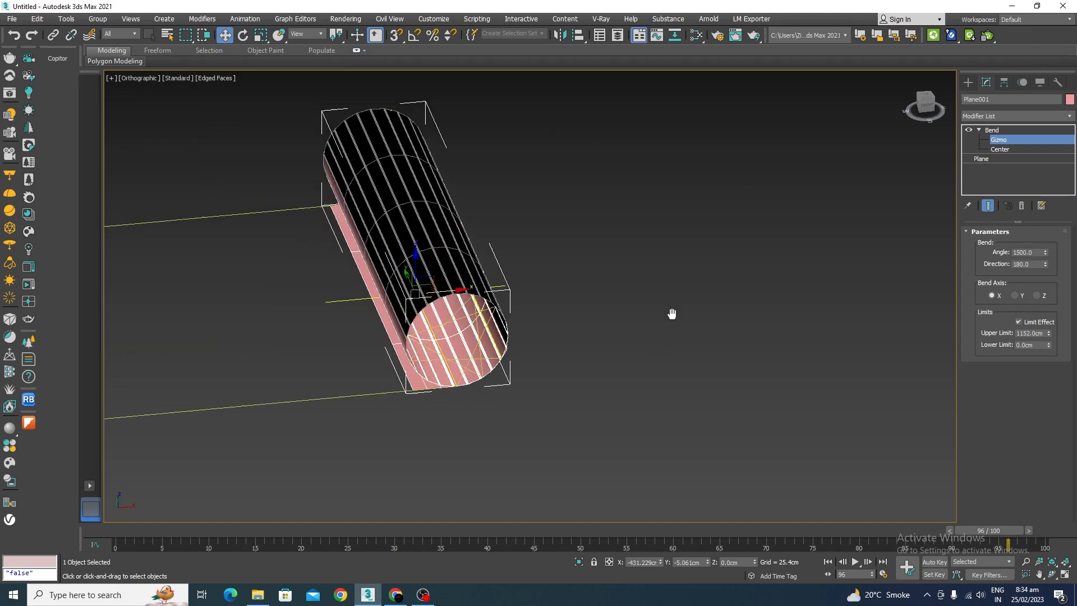
Step: Try an upper limit of 1200 cm for the bend, then set it to 1150 cm
{"action": "double_click", "coordinate": [1044, 333]}
{"action": "type", "text": "1200"}
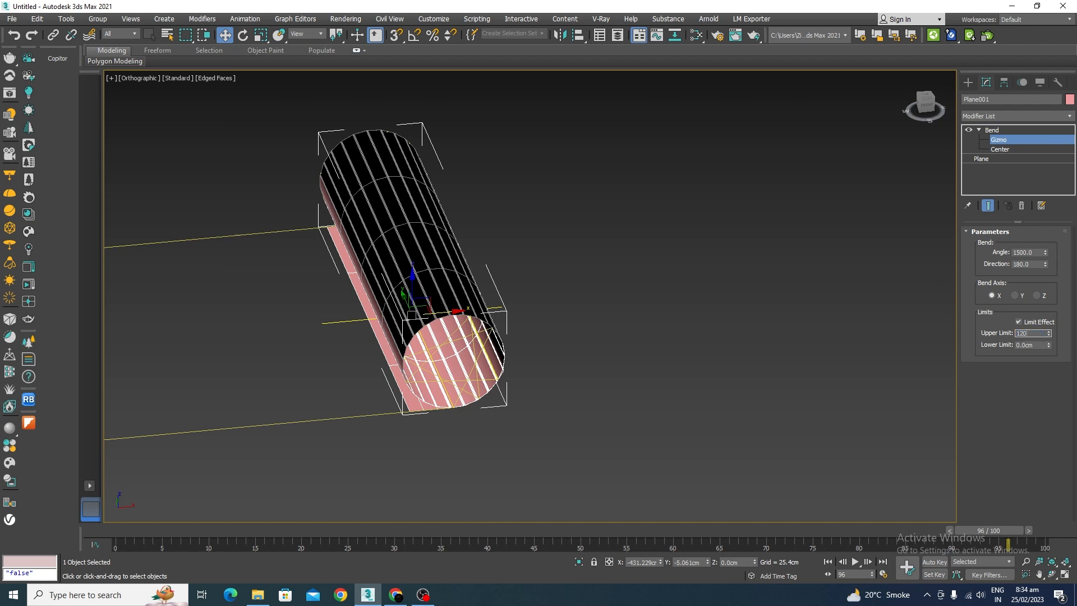
{"action": "key", "text": "Return"}
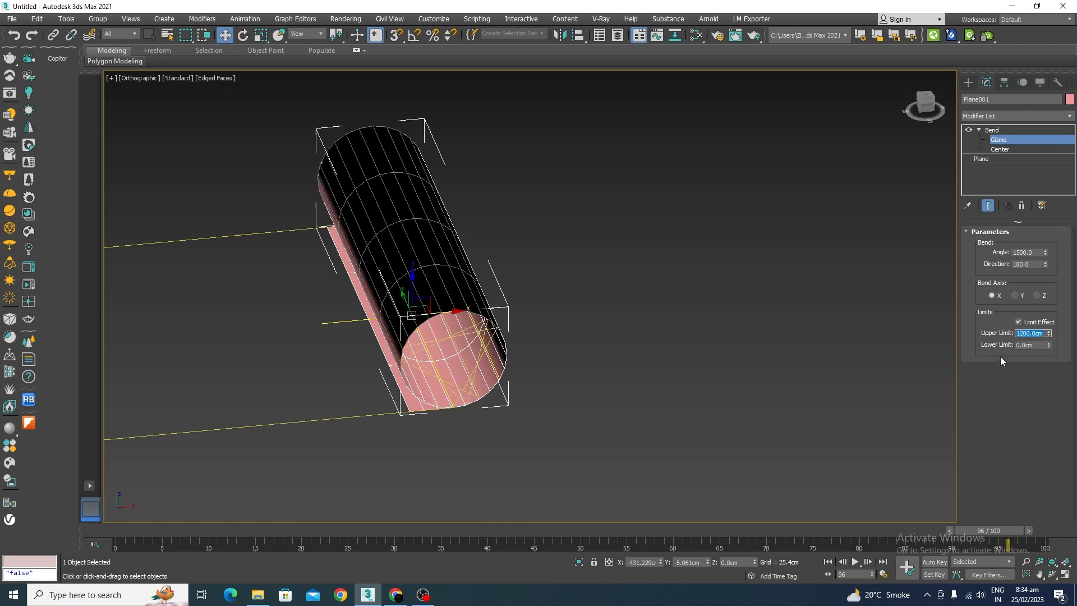
{"action": "type", "text": "1150"}
{"action": "key", "text": "Return"}
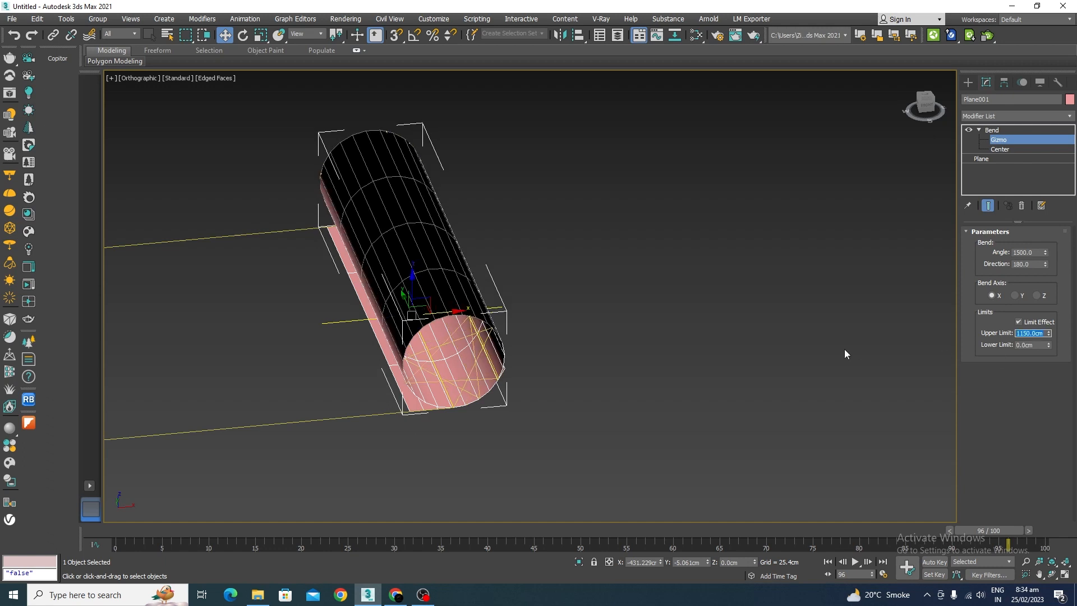
Step: Slide the Bend gizmo along X until the plane lies flat, then back to about -439 cm to roll it up
{"action": "scroll", "coordinate": [494, 359], "scroll_direction": "down", "scroll_amount": 6}
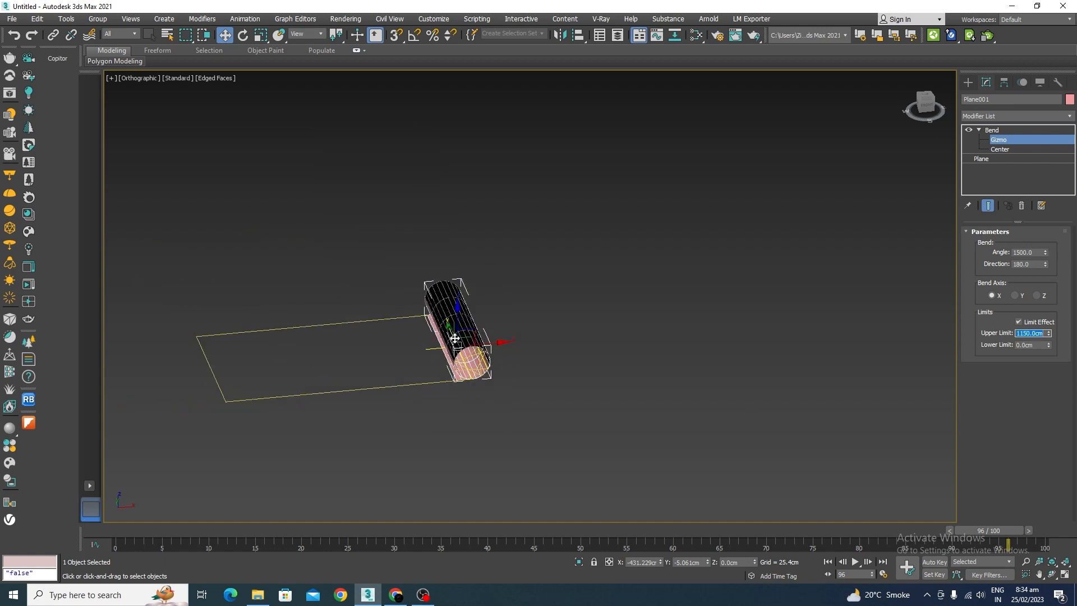
{"action": "scroll", "coordinate": [455, 339], "scroll_direction": "up", "scroll_amount": 2}
{"action": "mouse_move", "coordinate": [489, 346]}
{"action": "left_mouse_down"}
{"action": "mouse_move", "coordinate": [896, 304]}
{"action": "mouse_move", "coordinate": [455, 354]}
{"action": "mouse_move", "coordinate": [520, 346]}
{"action": "mouse_move", "coordinate": [477, 351]}
{"action": "mouse_move", "coordinate": [487, 350]}
{"action": "left_mouse_up"}
{"action": "scroll", "coordinate": [313, 406], "scroll_direction": "down", "scroll_amount": 4}
{"action": "left_click_drag", "start_coordinate": [412, 383], "coordinate": [652, 366]}
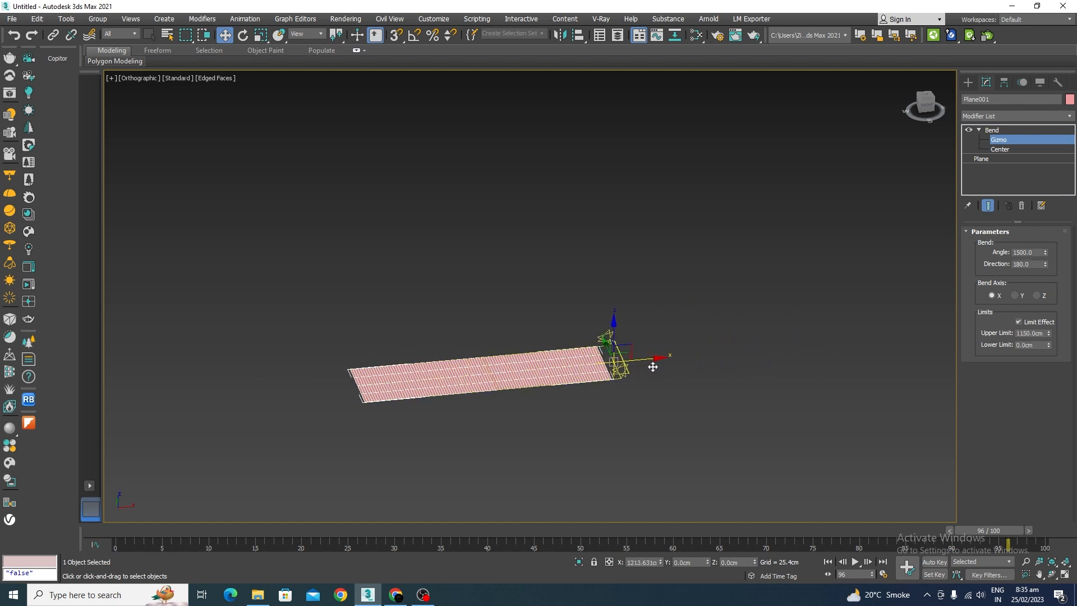
{"action": "scroll", "coordinate": [577, 393], "scroll_direction": "up", "scroll_amount": 4}
{"action": "scroll", "coordinate": [745, 384], "scroll_direction": "down", "scroll_amount": 2}
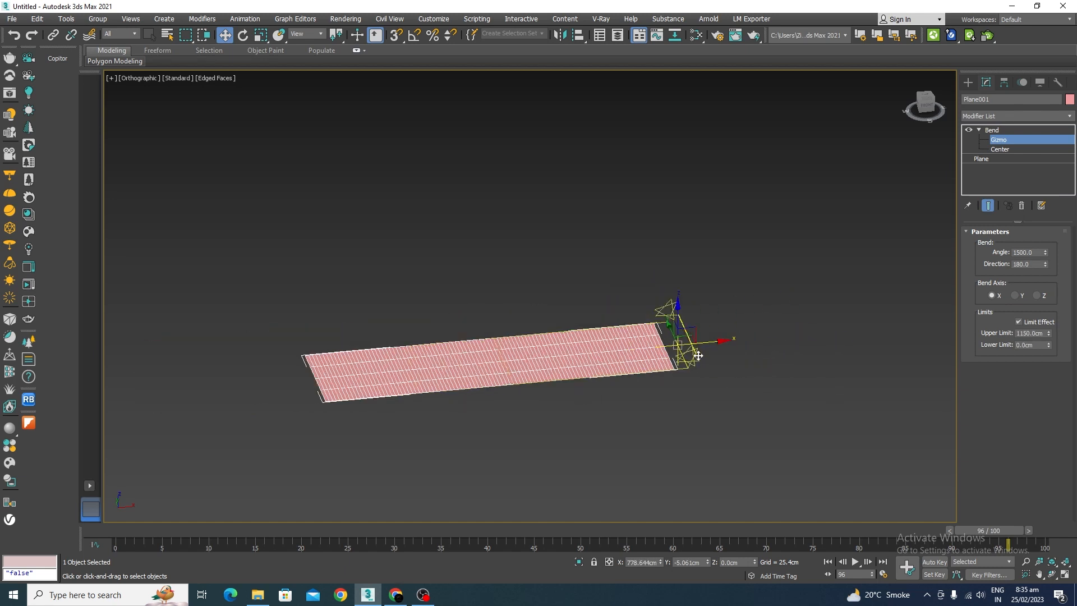
{"action": "left_click_drag", "start_coordinate": [710, 345], "coordinate": [361, 368]}
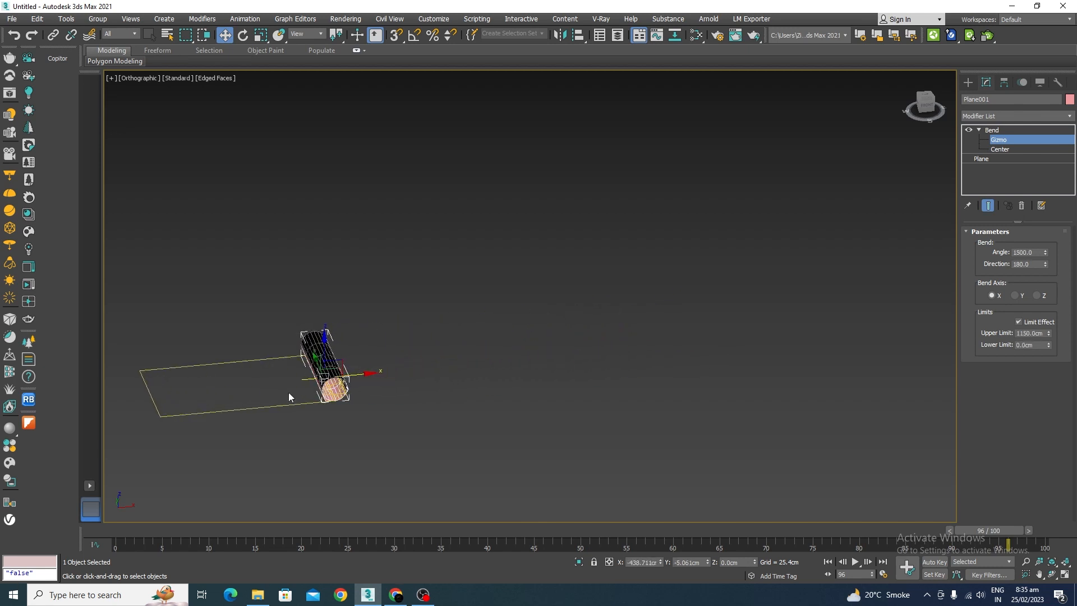
{"action": "scroll", "coordinate": [288, 392], "scroll_direction": "up", "scroll_amount": 3}
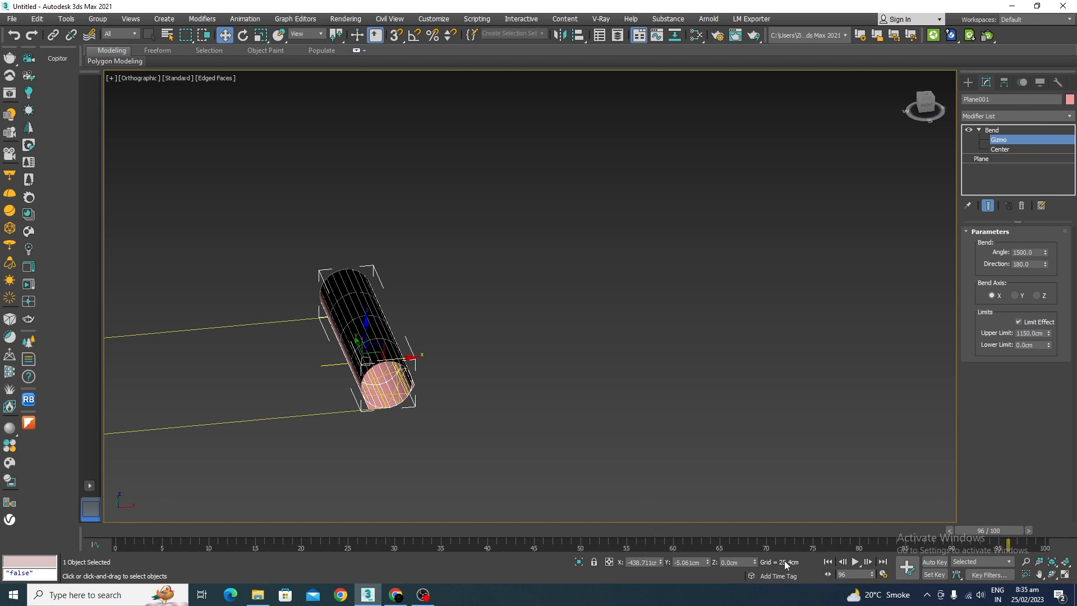
Step: Animate the unrolling with Auto Key from frame 0 to frame 100 by moving the Bend gizmo along X until the plane is flat
{"action": "left_click", "coordinate": [934, 564]}
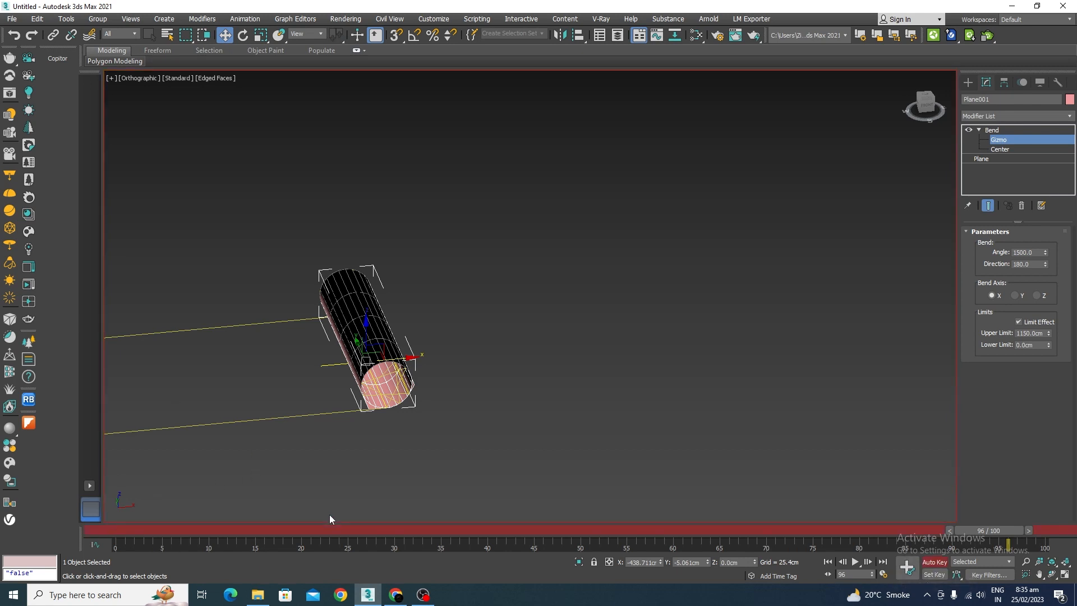
{"action": "left_click_drag", "start_coordinate": [1007, 530], "coordinate": [129, 532]}
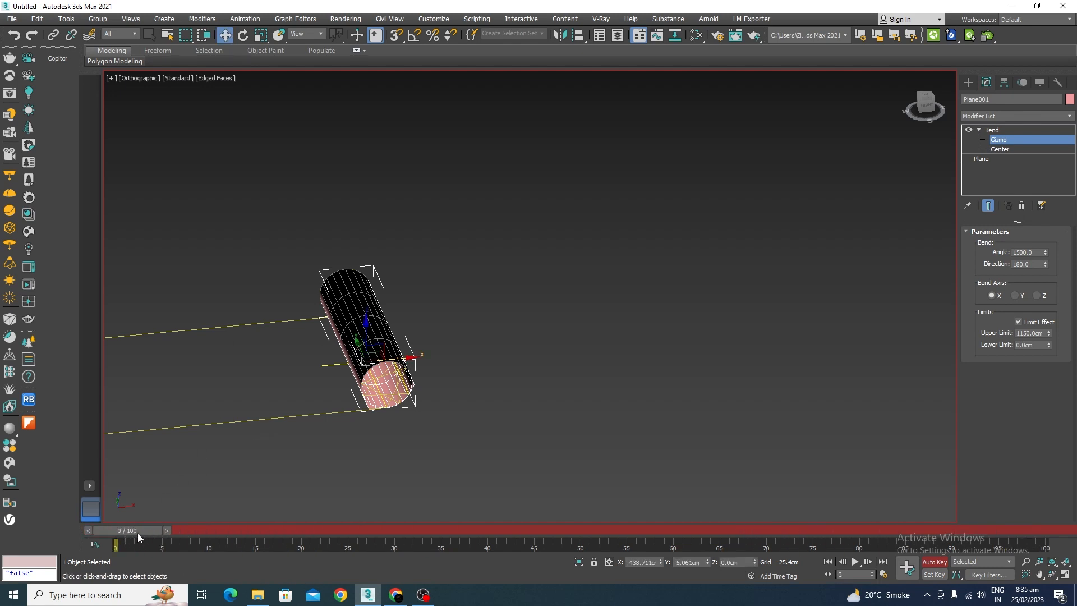
{"action": "left_click_drag", "start_coordinate": [133, 534], "coordinate": [1042, 547]}
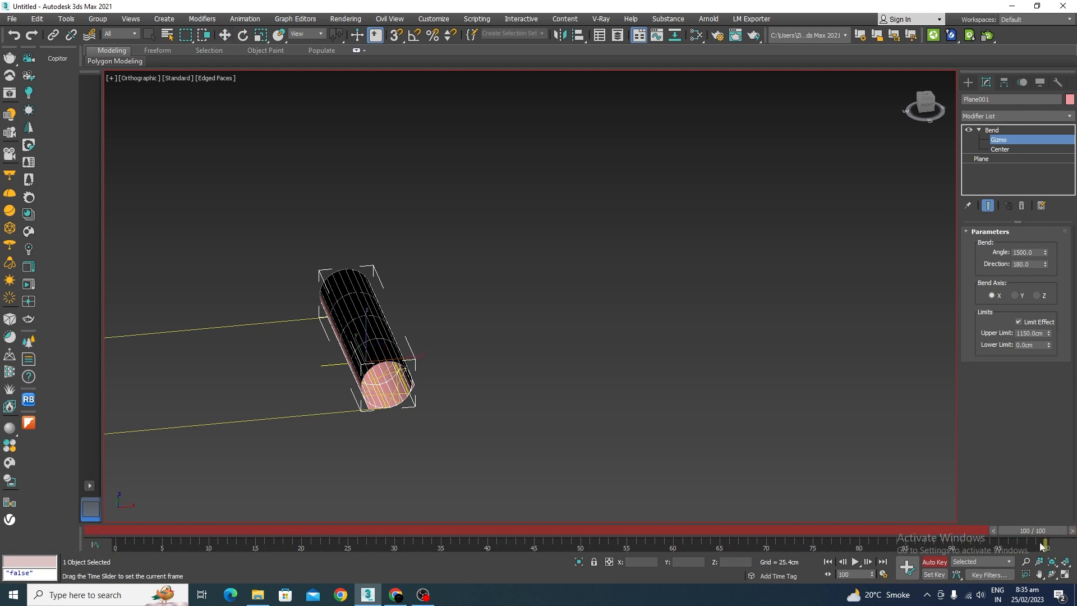
{"action": "key", "text": "w"}
{"action": "left_click_drag", "start_coordinate": [392, 360], "coordinate": [1017, 295]}
{"action": "scroll", "coordinate": [440, 350], "scroll_direction": "down", "scroll_amount": 3}
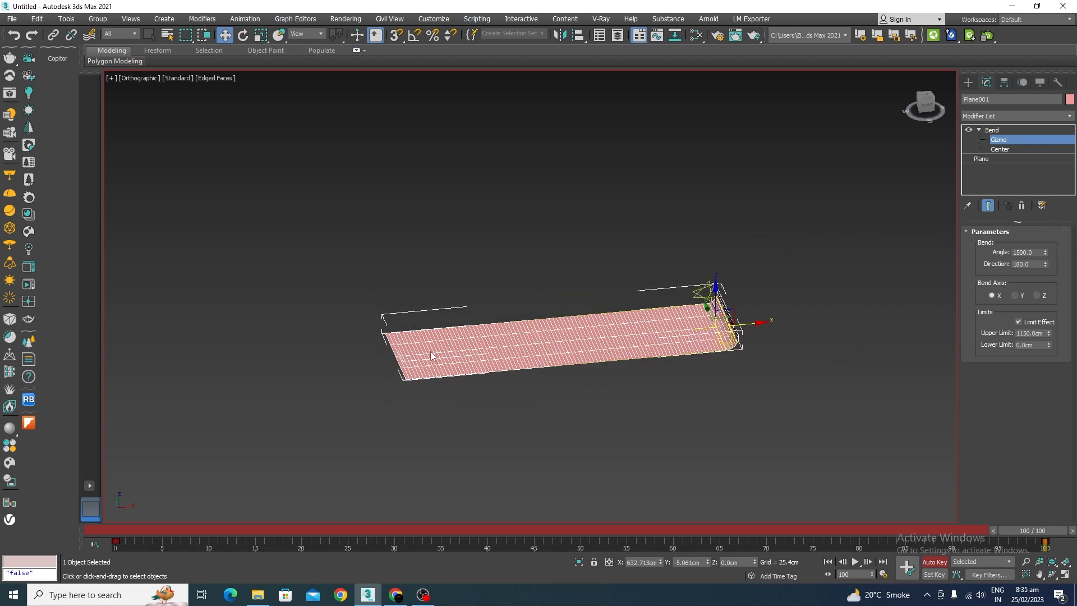
{"action": "left_click_drag", "start_coordinate": [749, 324], "coordinate": [777, 316]}
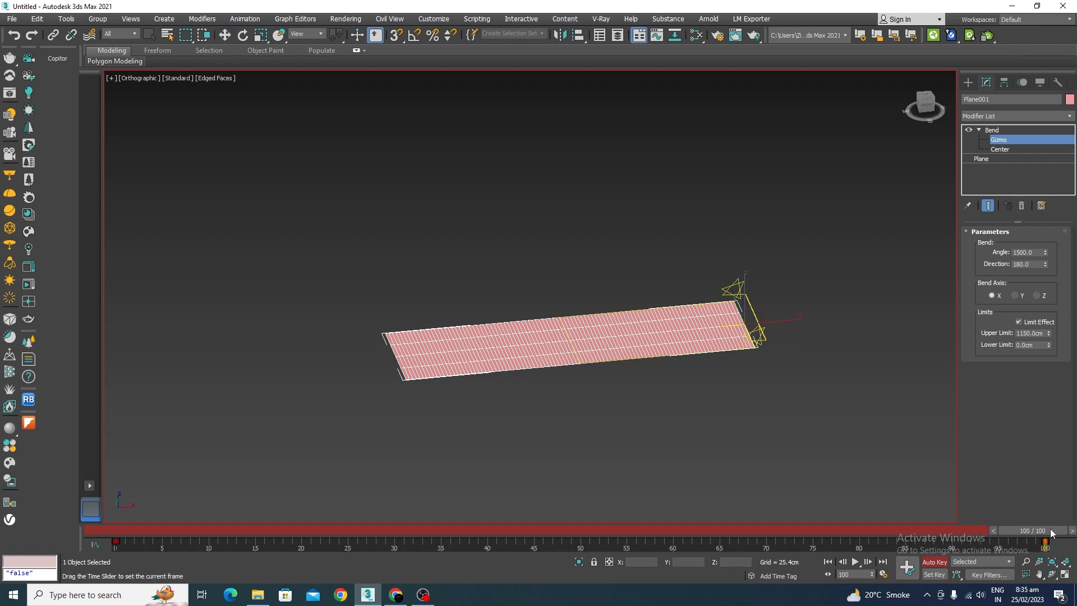
Step: Play the unrolling animation from frame 0 and scrub through its opening frames
{"action": "left_click_drag", "start_coordinate": [1051, 533], "coordinate": [110, 522]}
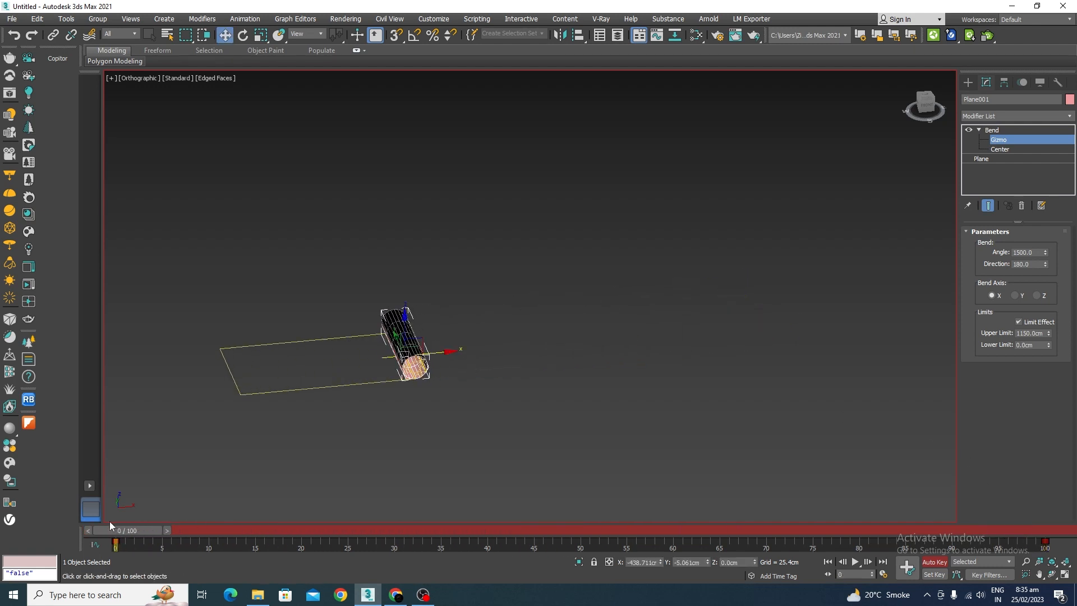
{"action": "left_click", "coordinate": [854, 561]}
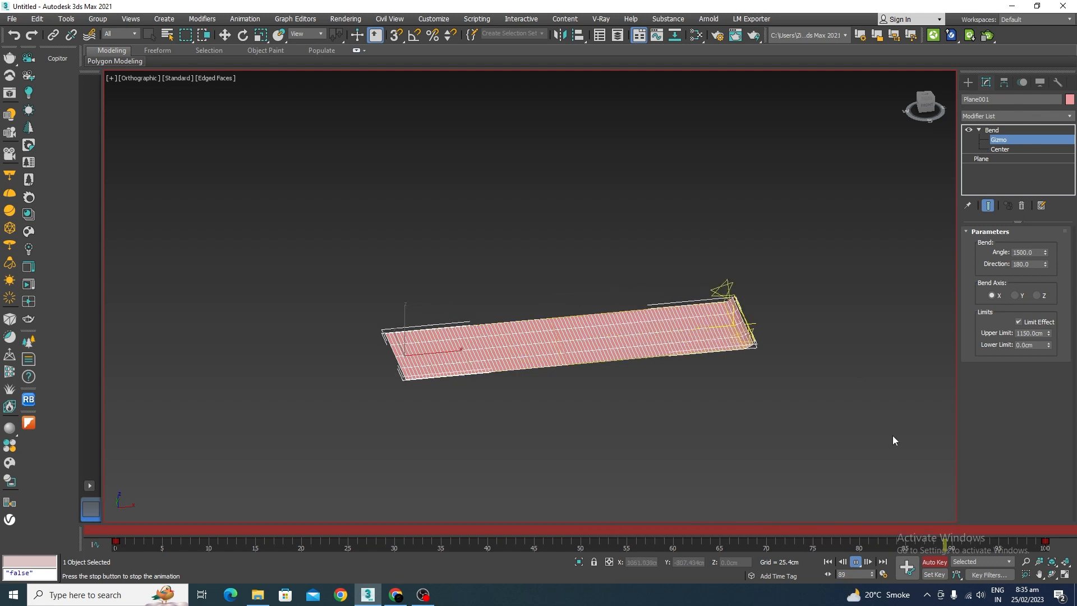
{"action": "left_click", "coordinate": [856, 563]}
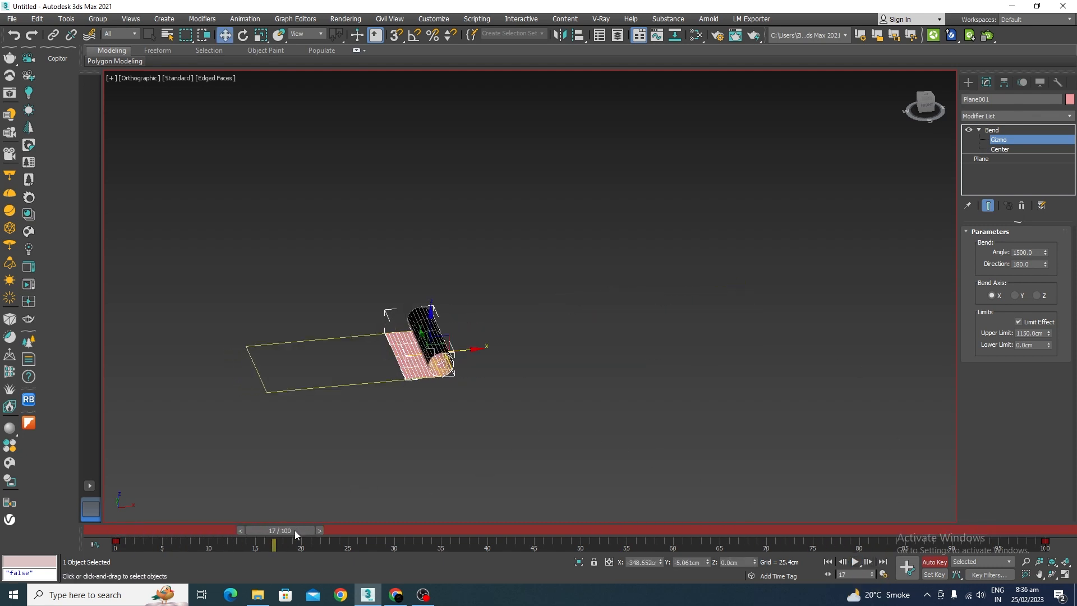
{"action": "left_click_drag", "start_coordinate": [294, 532], "coordinate": [143, 524]}
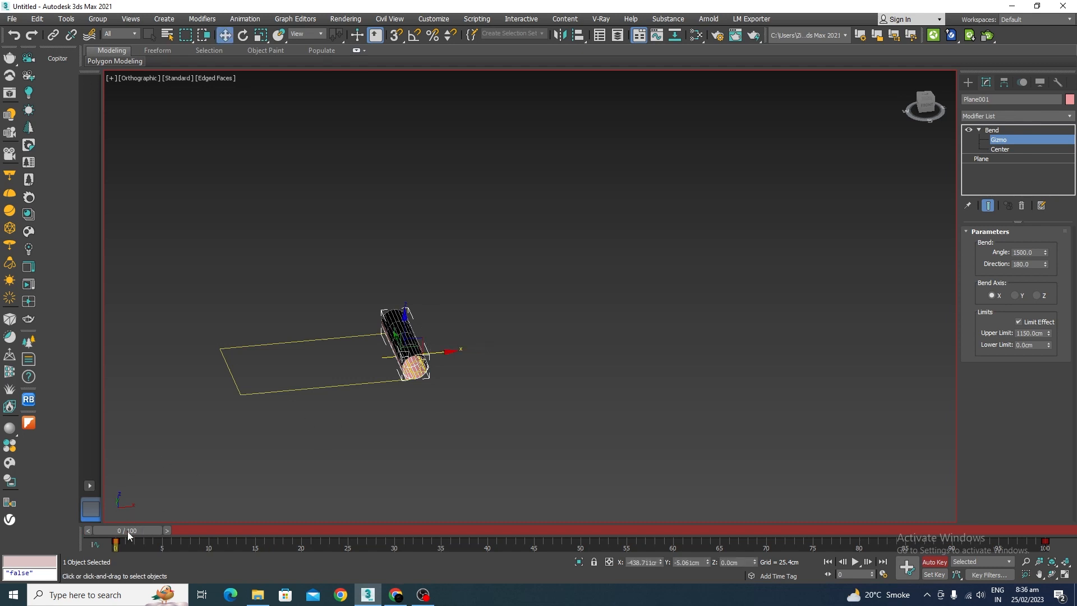
{"action": "left_click_drag", "start_coordinate": [128, 531], "coordinate": [182, 531]}
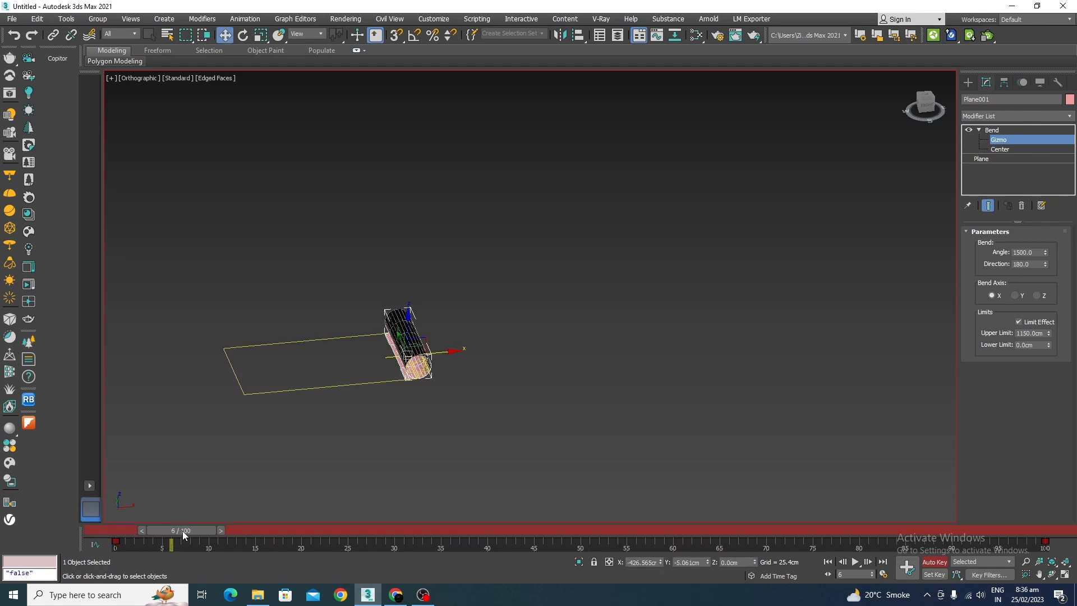